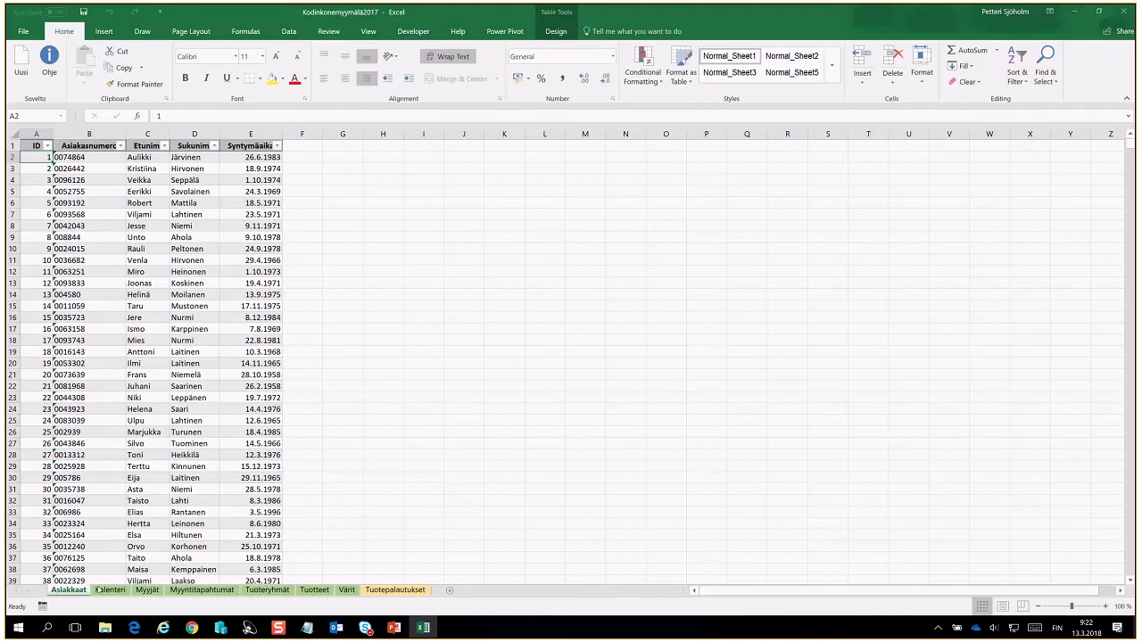
Step: Review the Myyjät, Myyntitapahtumat, Tuoteryhmät, Tuotteet and Värit sheets of the Kodinkonemyymälä2017 workbook
click(147, 589)
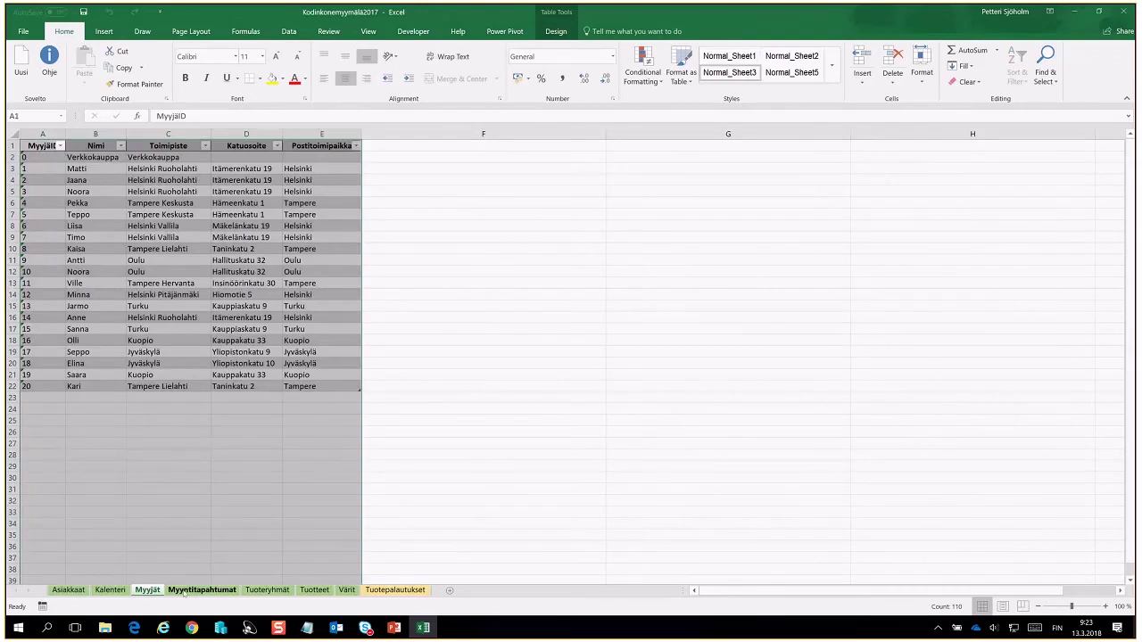
click(183, 589)
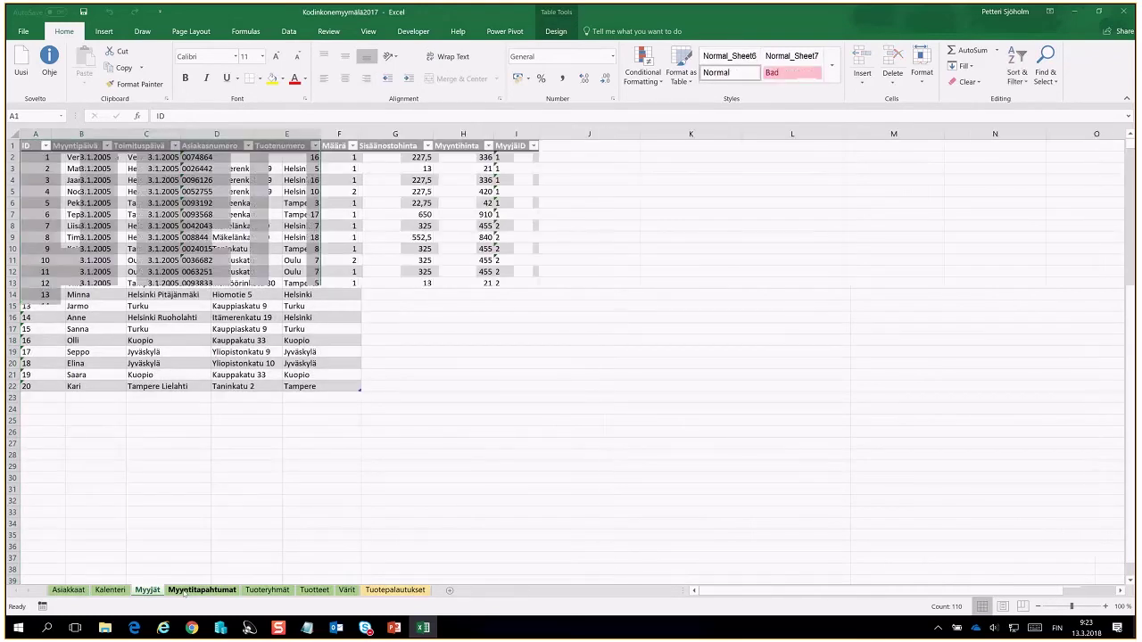
click(267, 589)
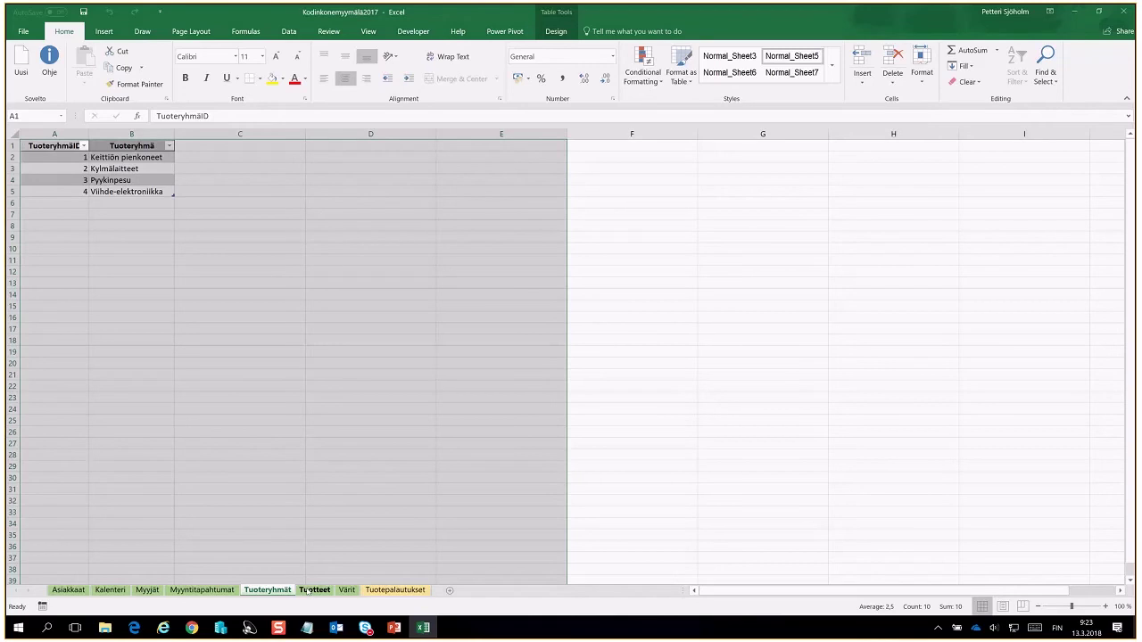
click(312, 590)
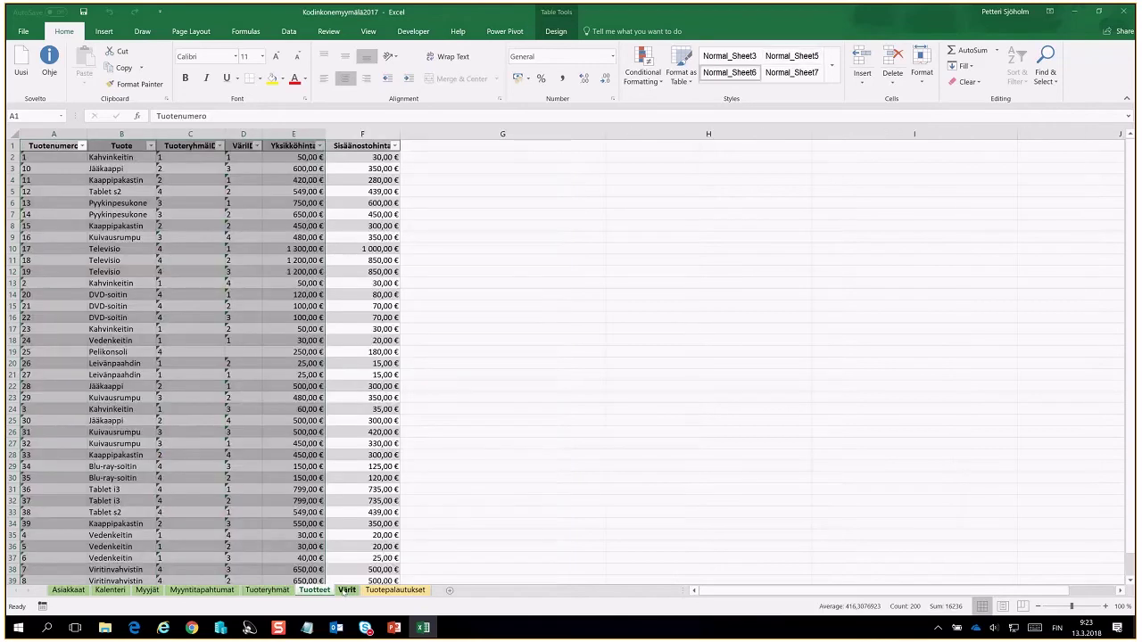
click(345, 589)
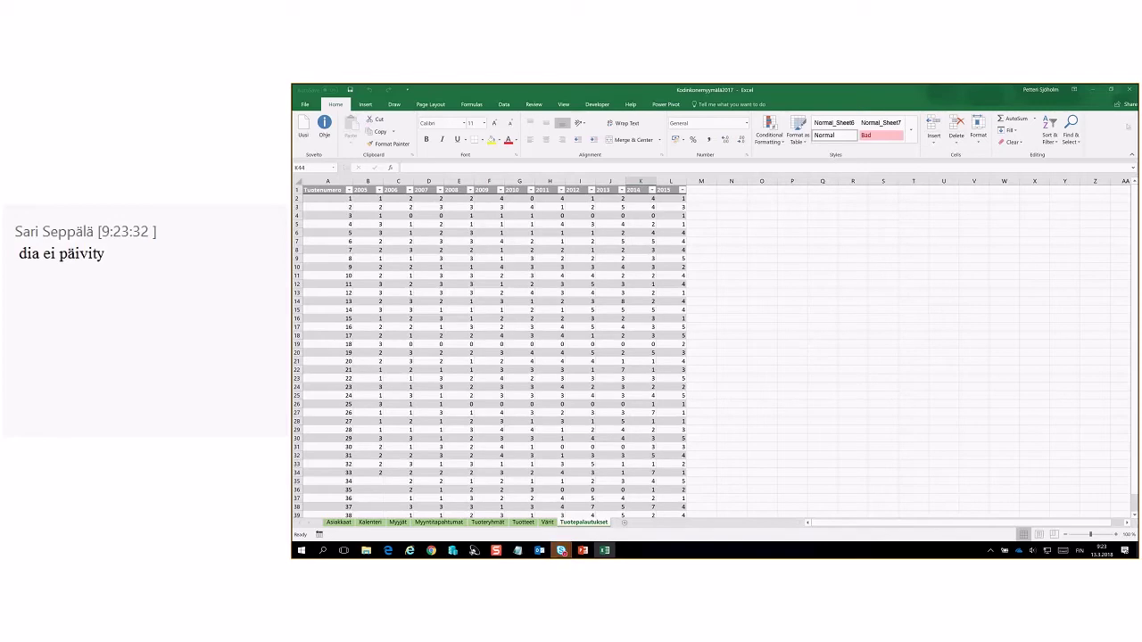
Step: Close the Excel workbook and launch Power BI Desktop with an empty report, dismissing its start screen
click(1127, 90)
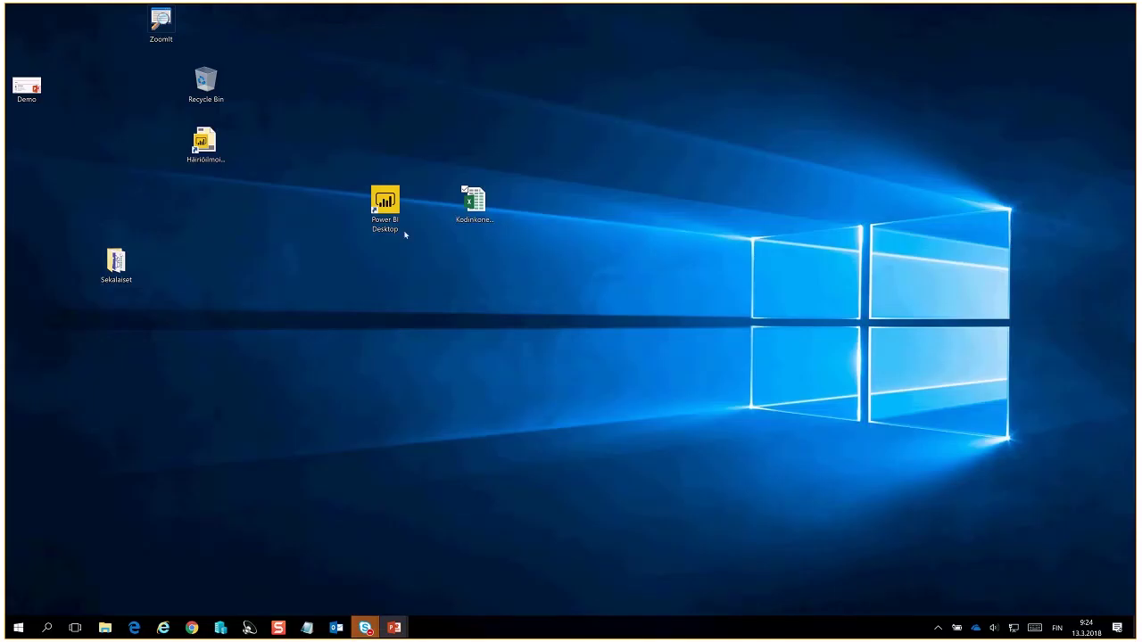
click(403, 232)
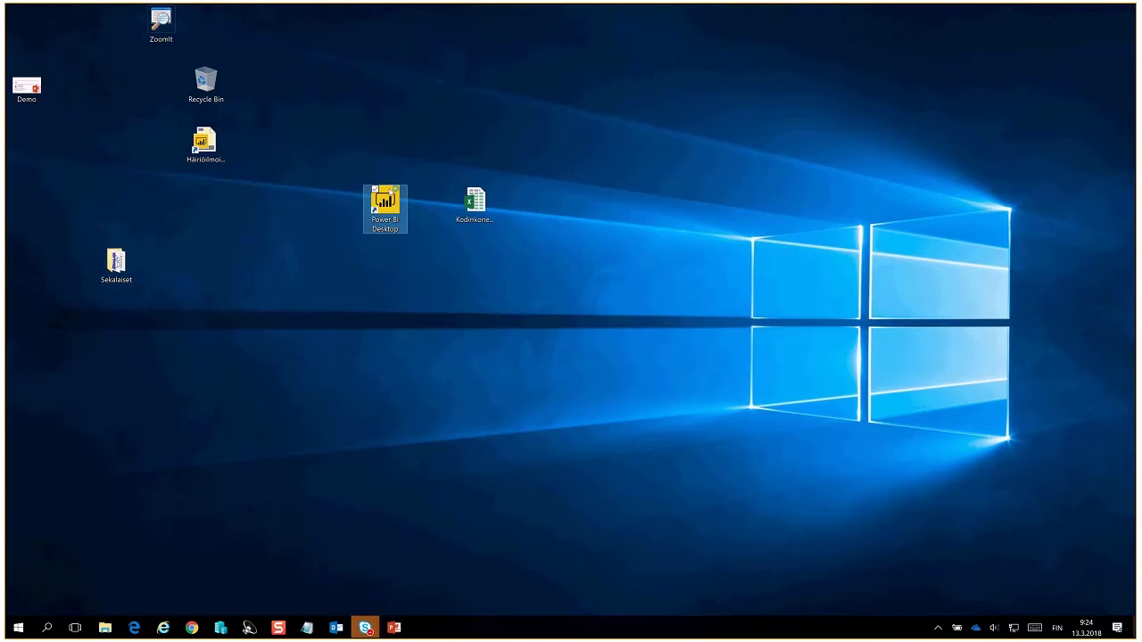
double_click(385, 207)
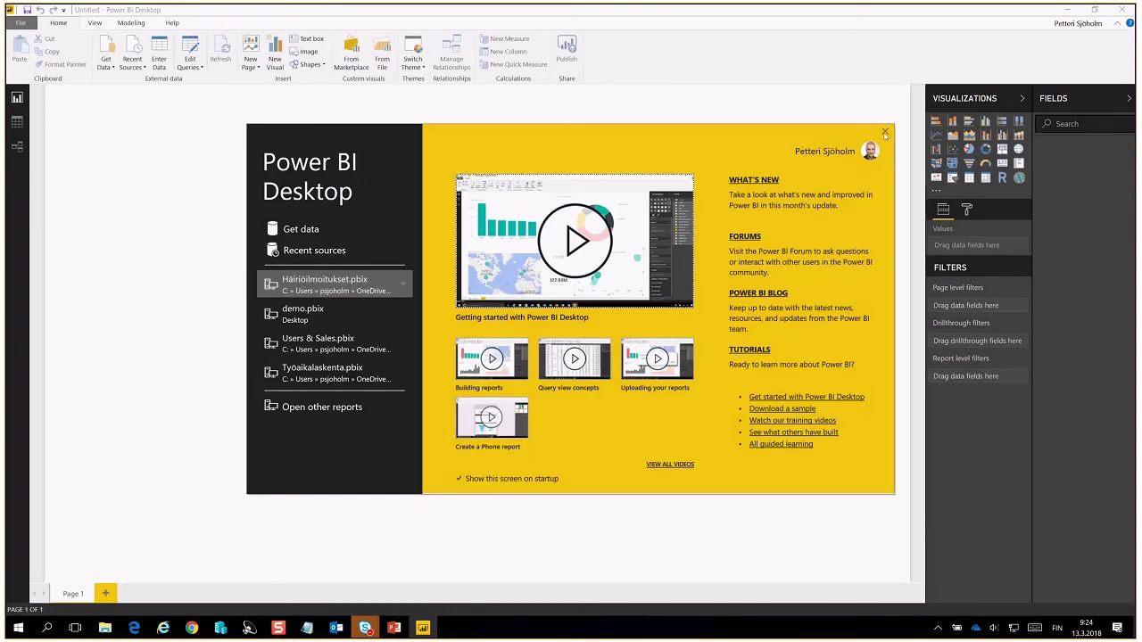
click(885, 133)
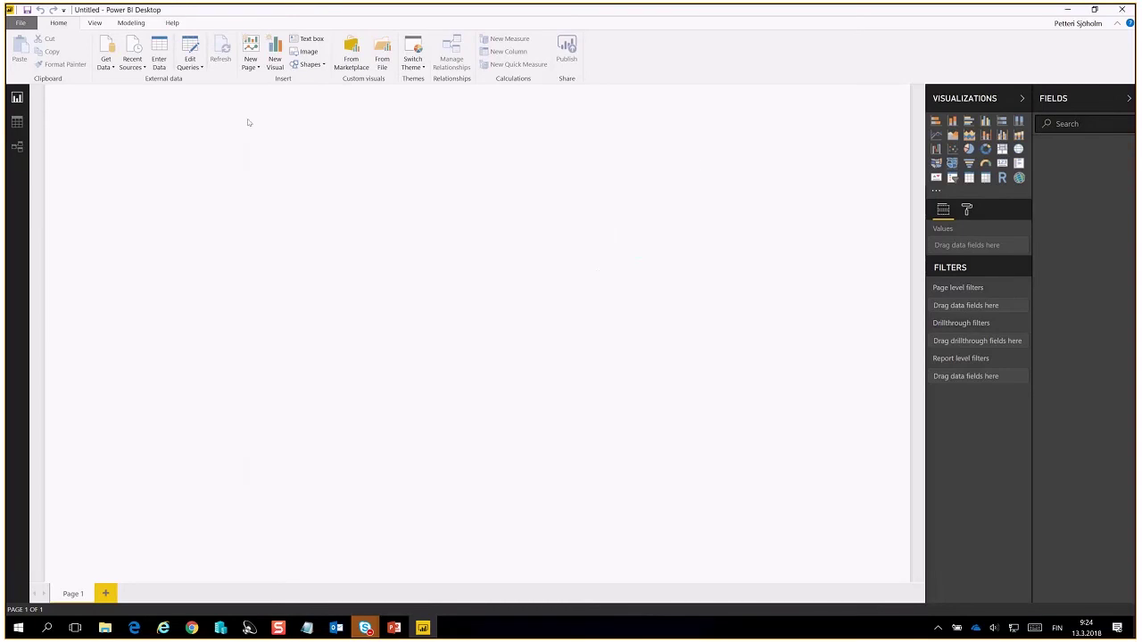
Step: Browse the full list of data connectors and connect to the Excel workbook Kodinkonemyymälä2017 on the Desktop
click(106, 67)
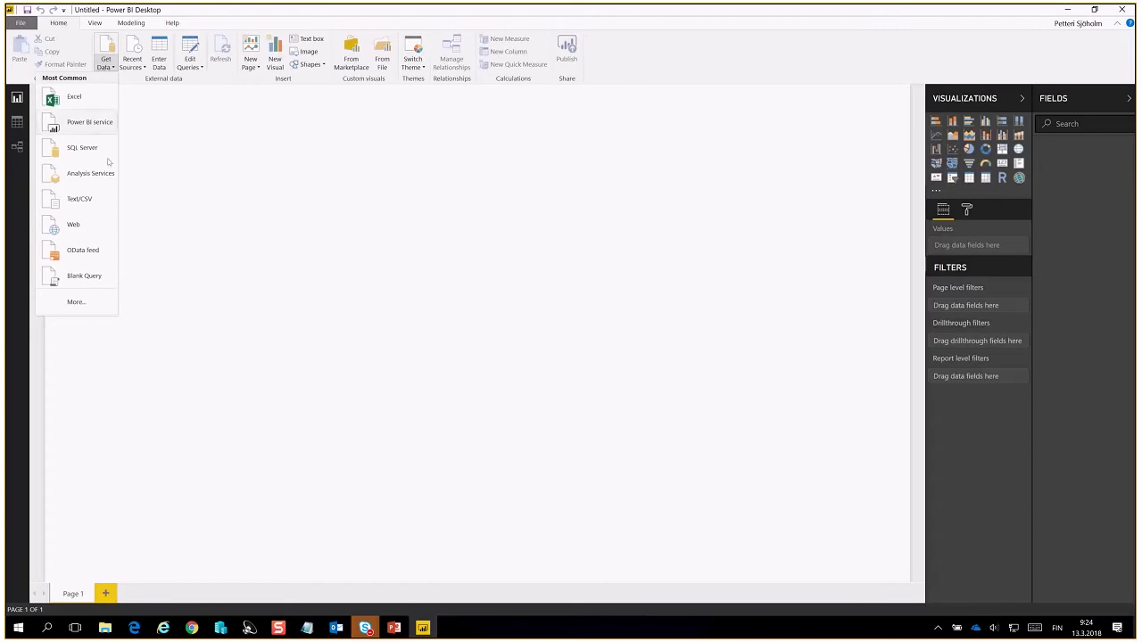
click(76, 302)
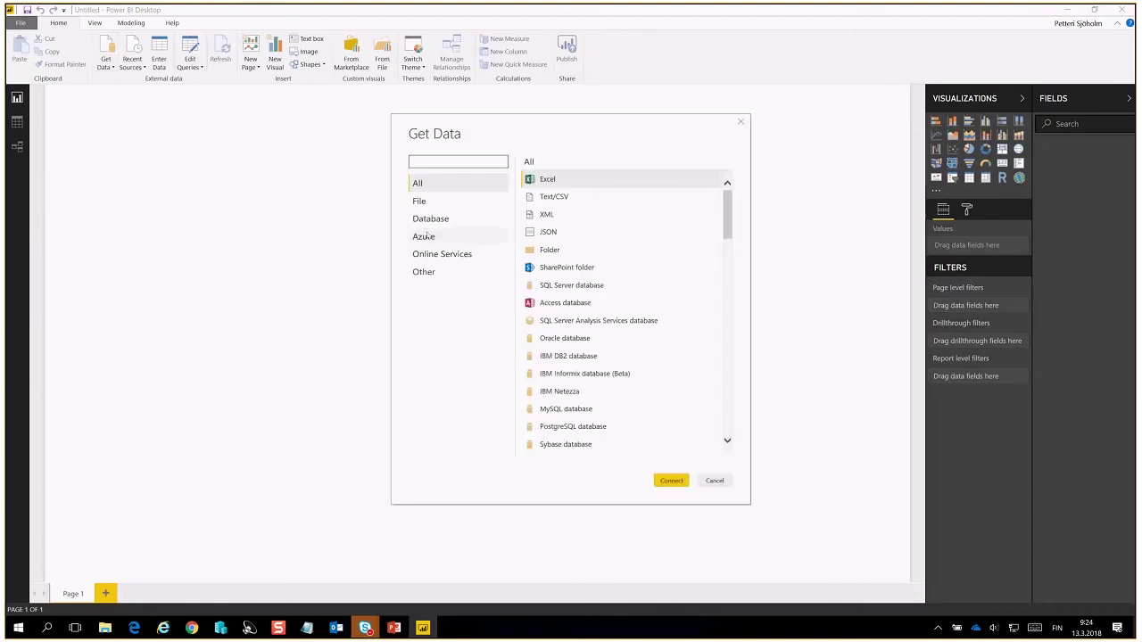
drag(730, 214, 727, 334)
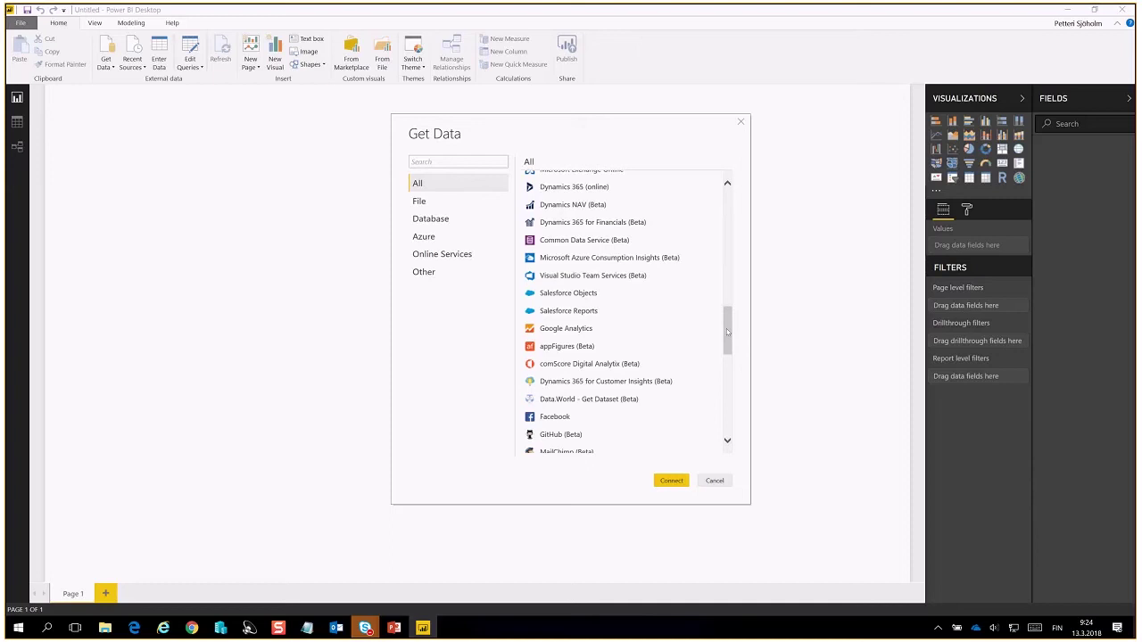
drag(727, 311, 727, 192)
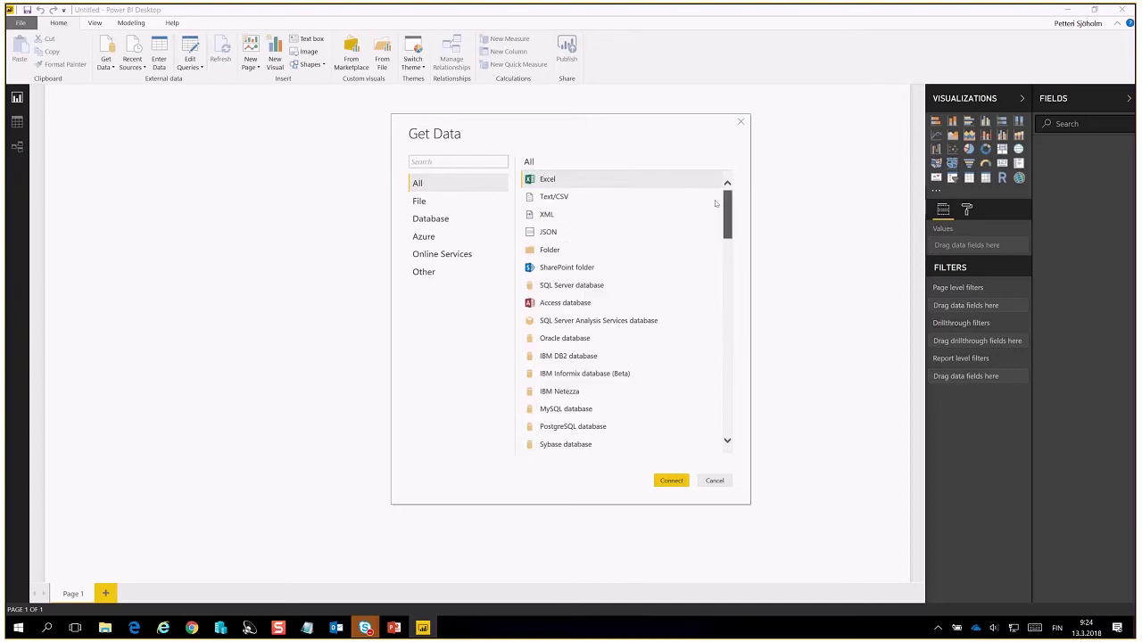
click(591, 181)
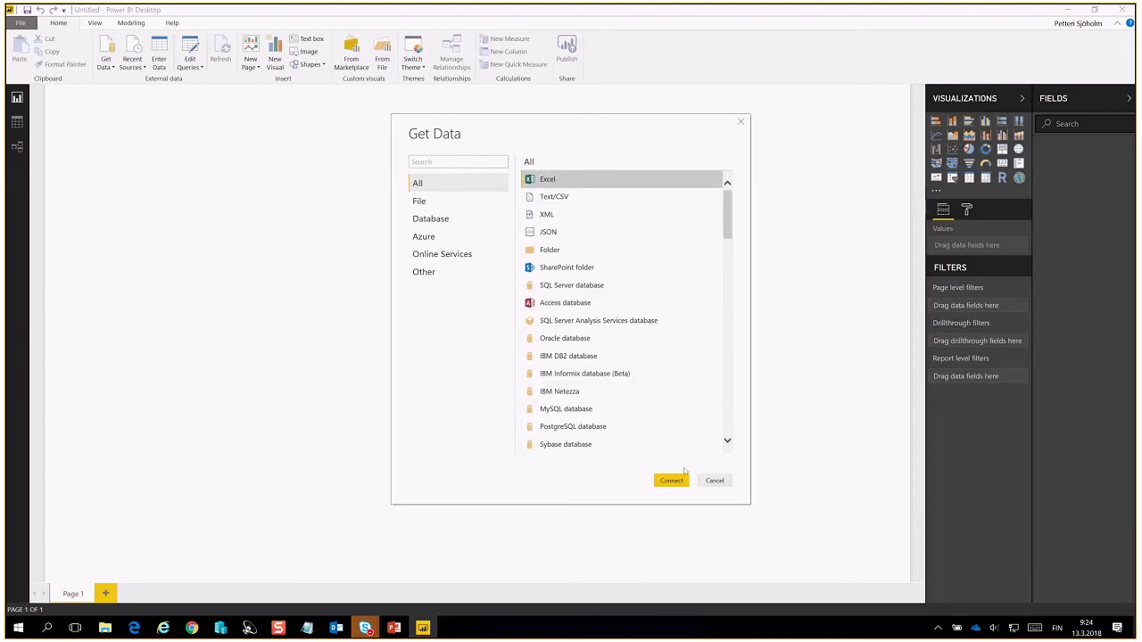
click(674, 481)
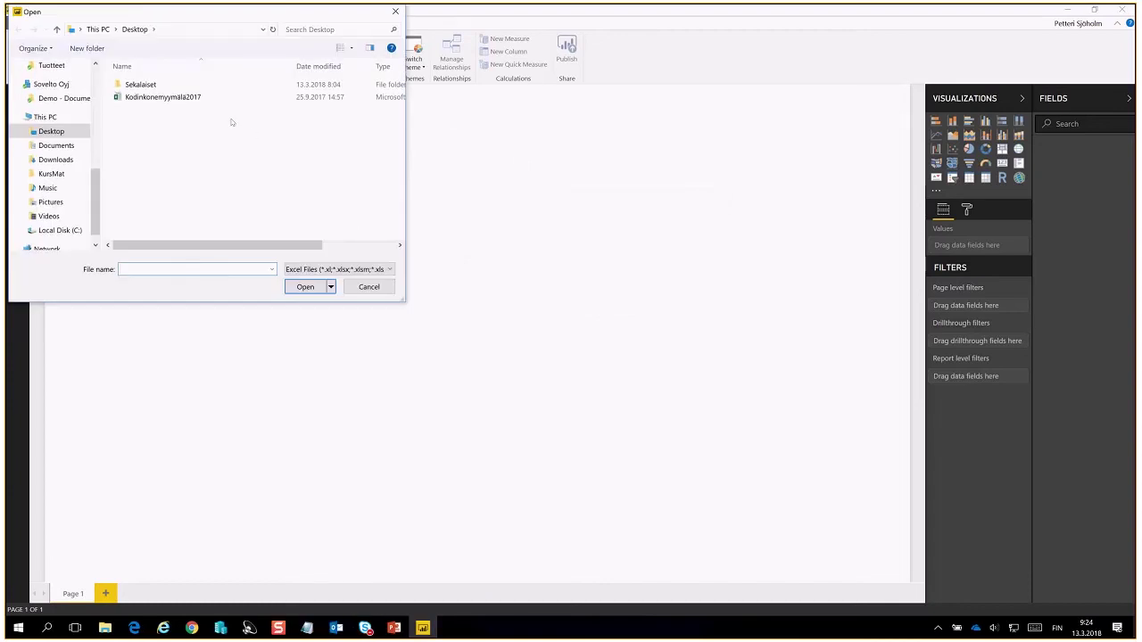
click(161, 96)
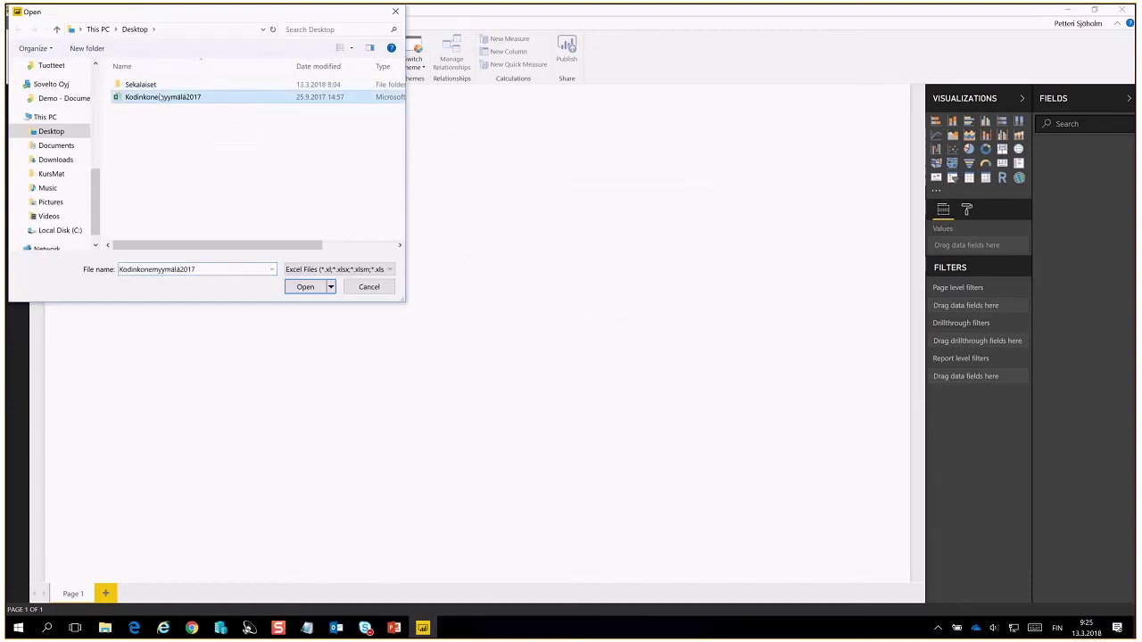
click(306, 286)
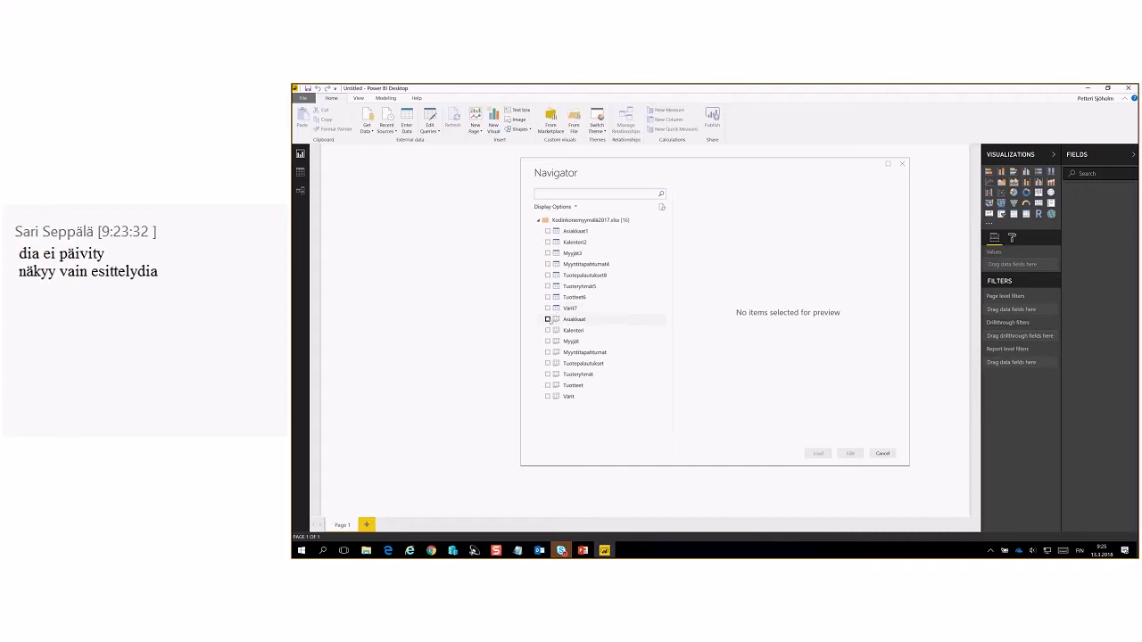
Step: Select the sheets Asiakkaat, Kalenteri, Myyjät, Myyntitapahtumat, Tuotepalautukset, Tuoteryhmät, Tuotteet and Värit for import
click(548, 320)
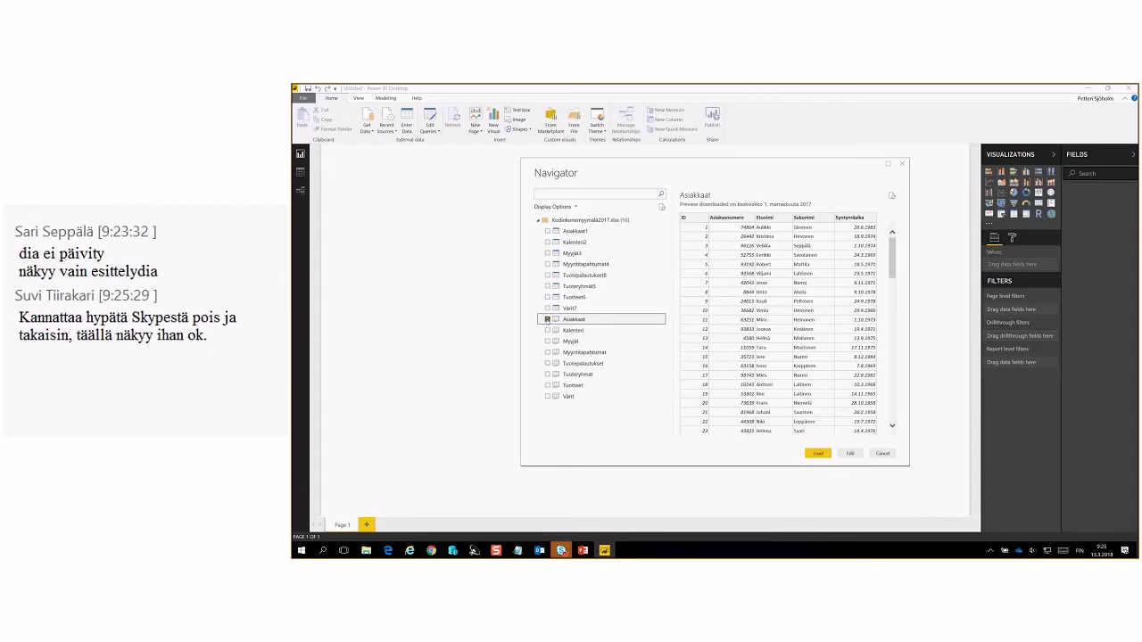
click(547, 319)
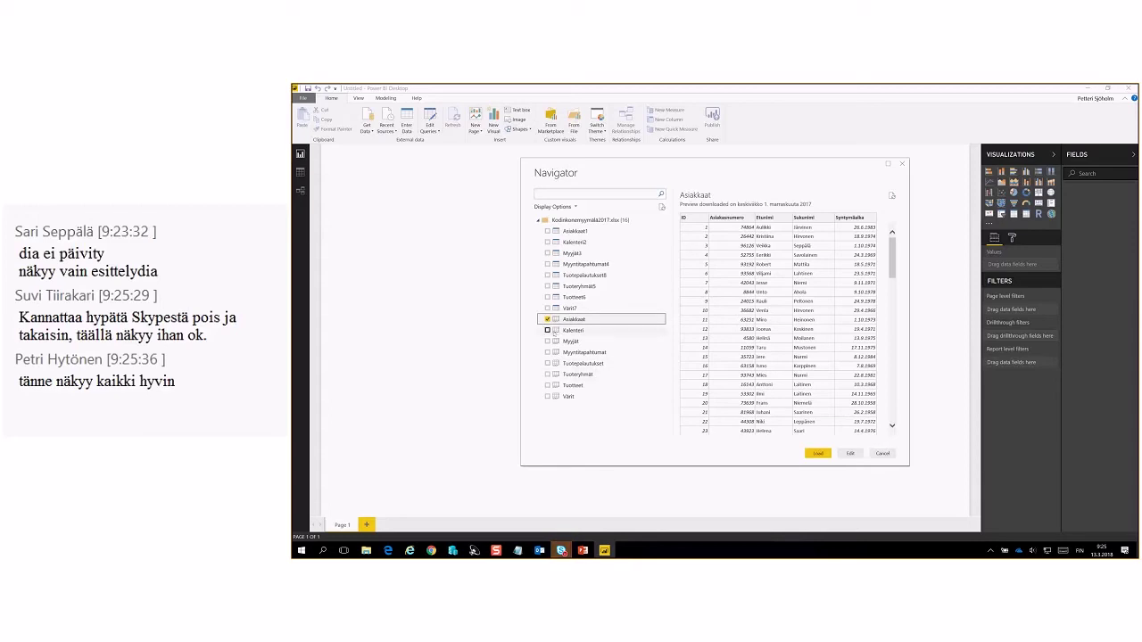
click(548, 331)
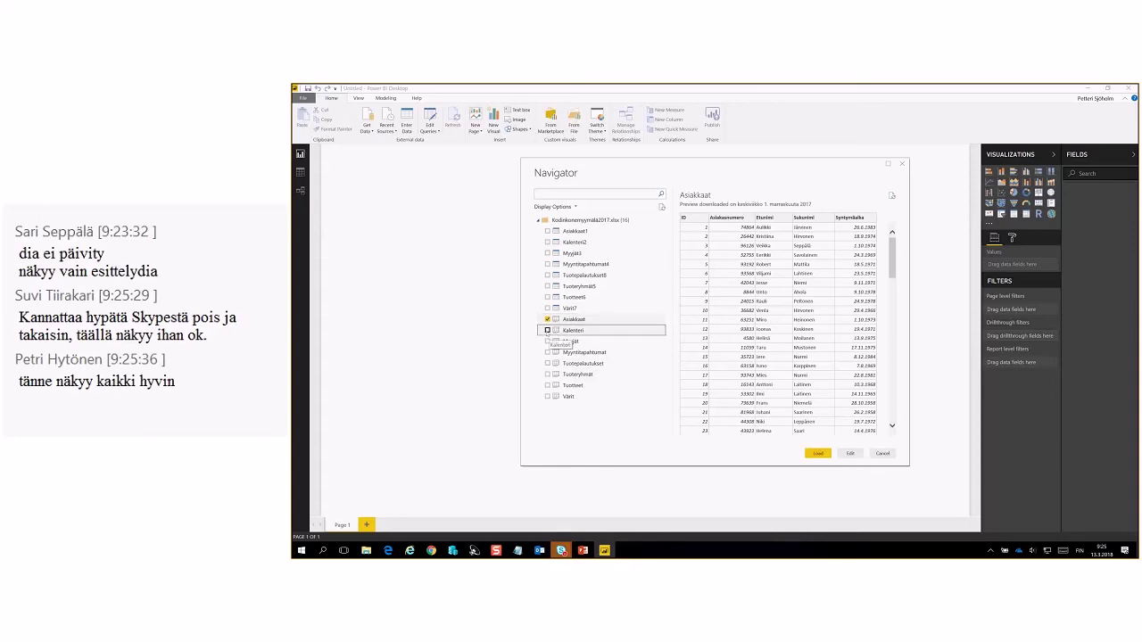
click(548, 330)
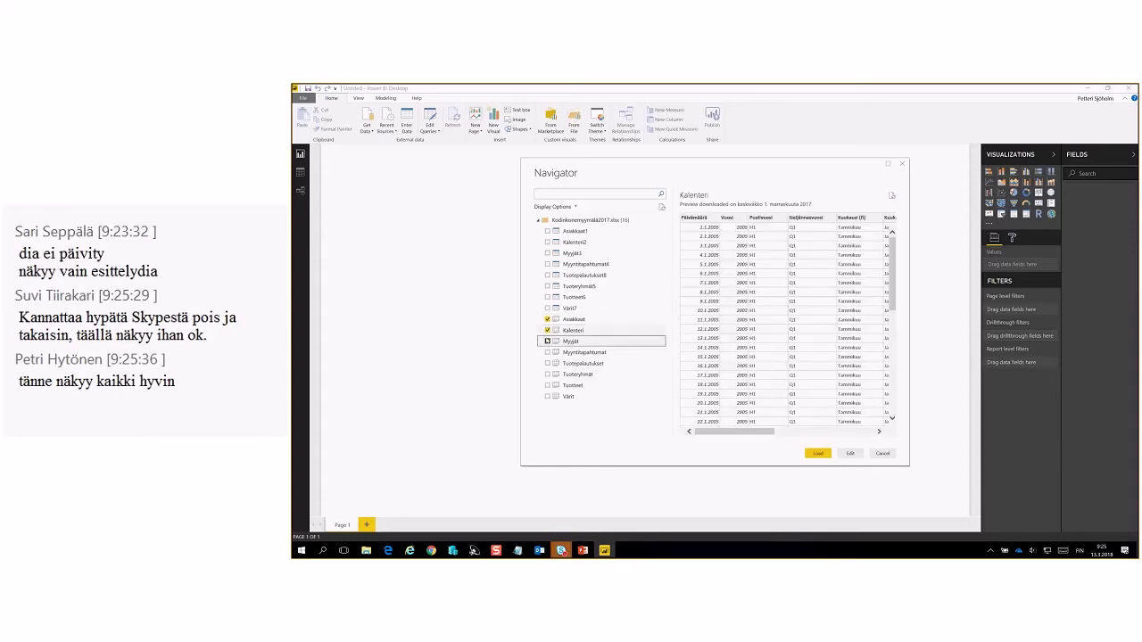
click(547, 341)
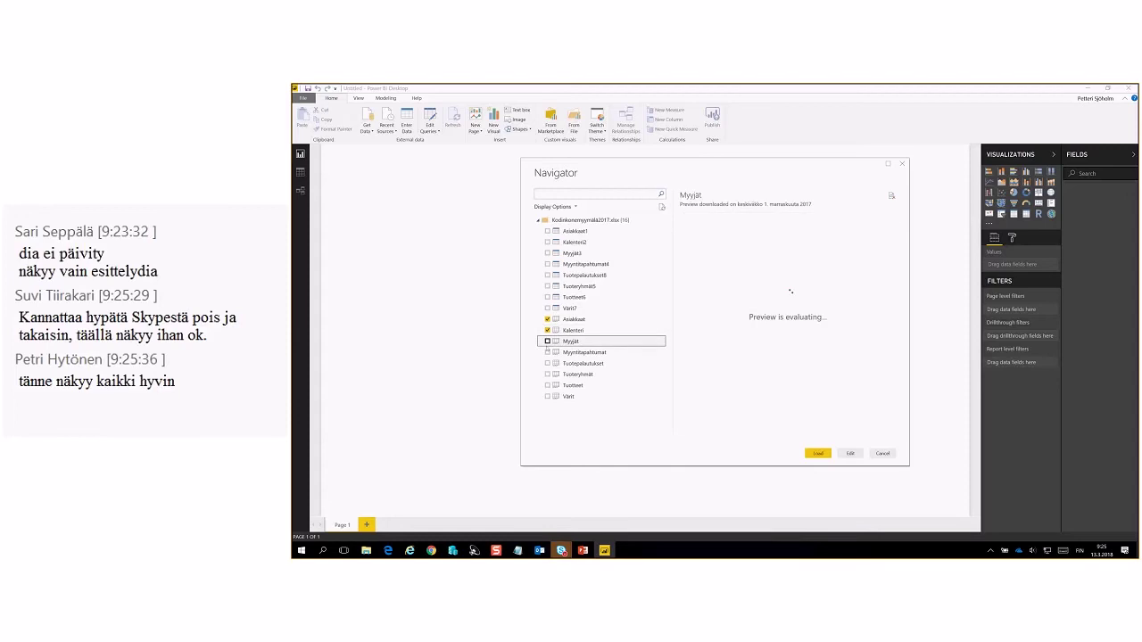
click(548, 352)
click(548, 363)
click(548, 373)
click(548, 385)
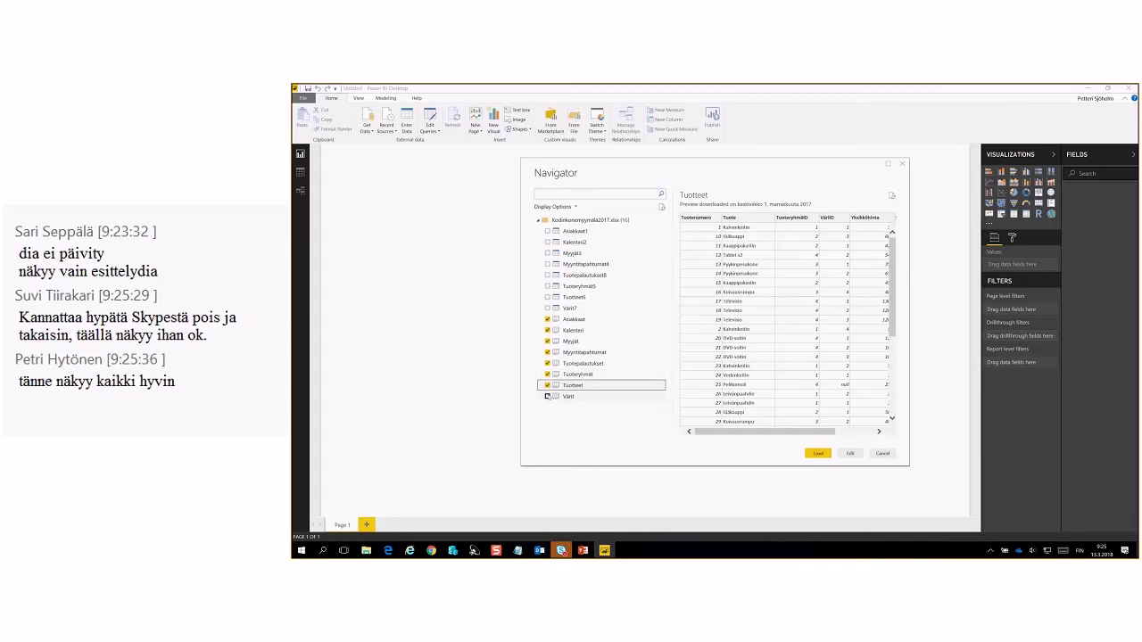
click(548, 396)
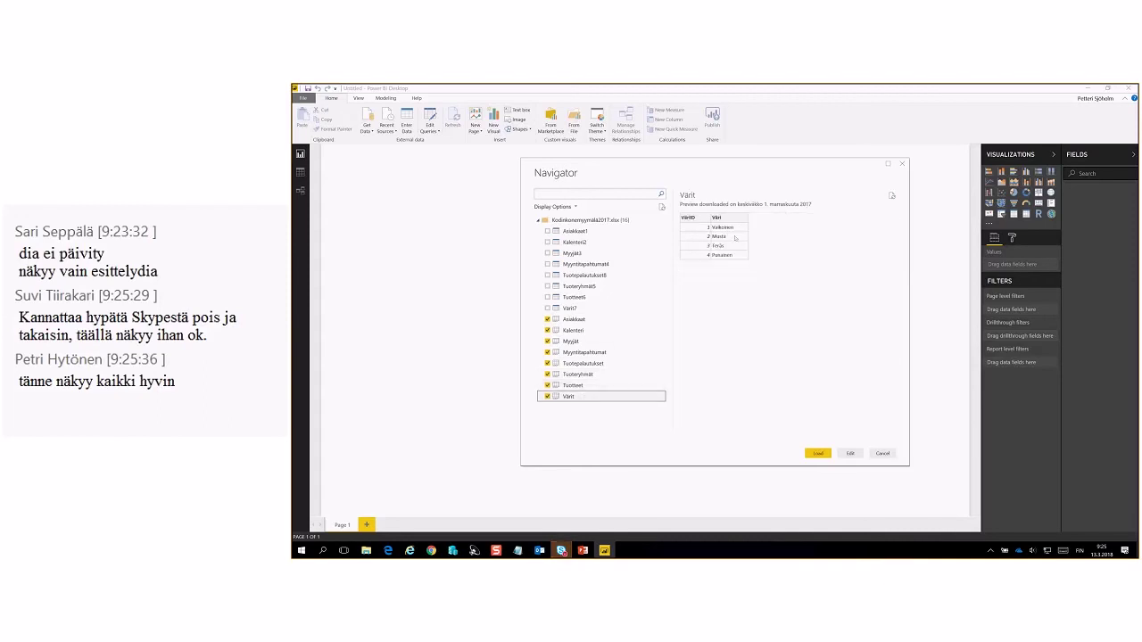
Step: Preview the Tuoteryhmät and Tuotepalautukset sheets and load all selected sheets into the report
click(590, 382)
click(590, 376)
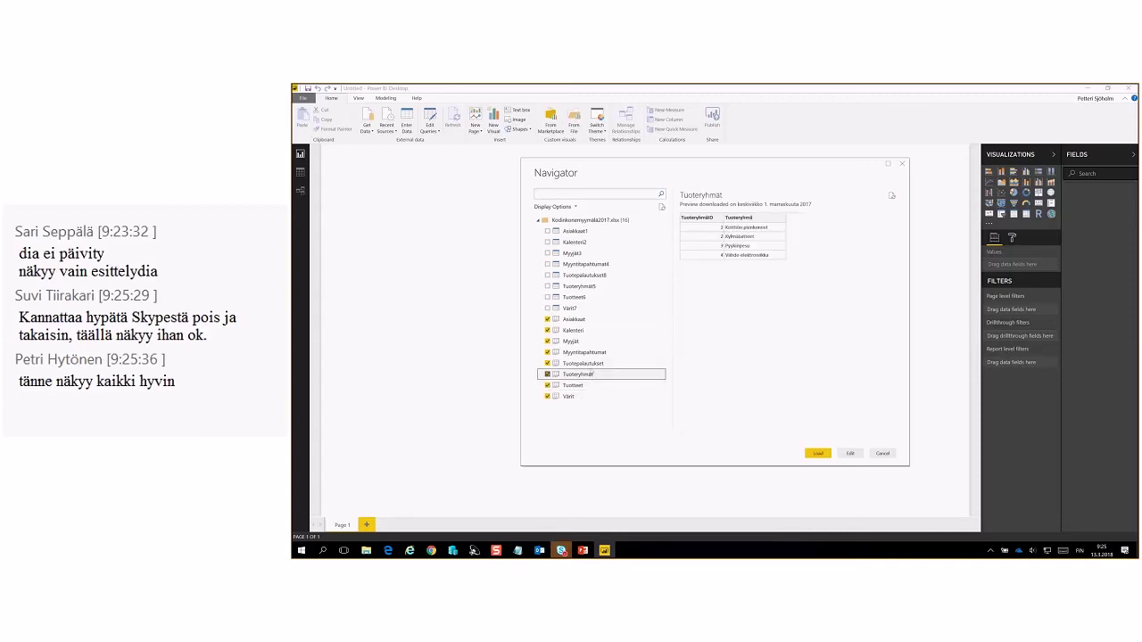
click(592, 364)
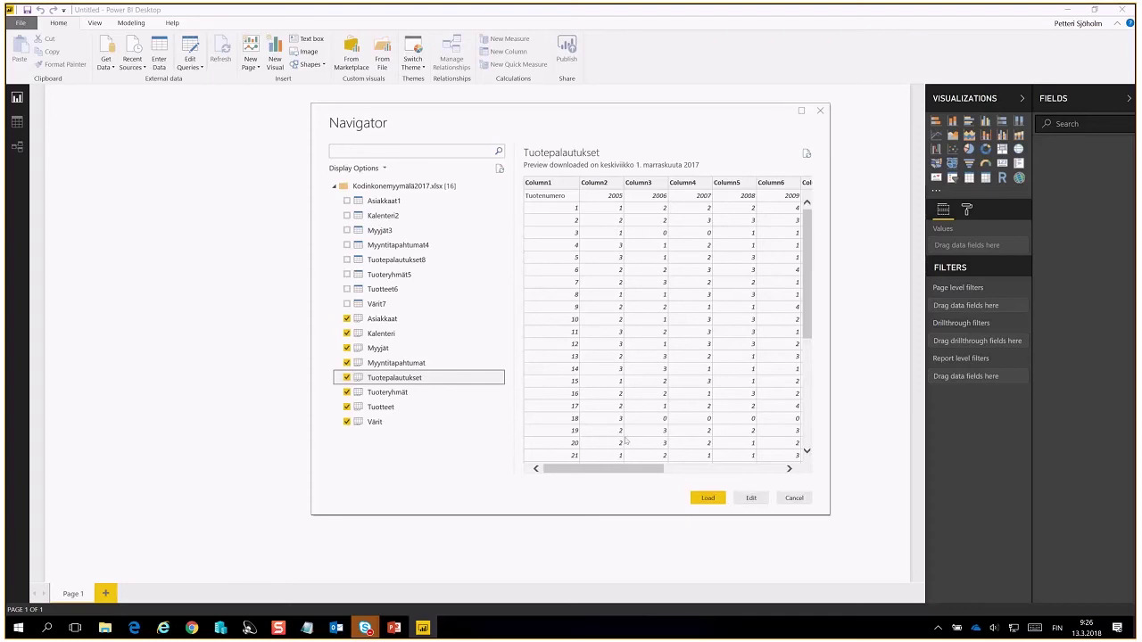
click(709, 498)
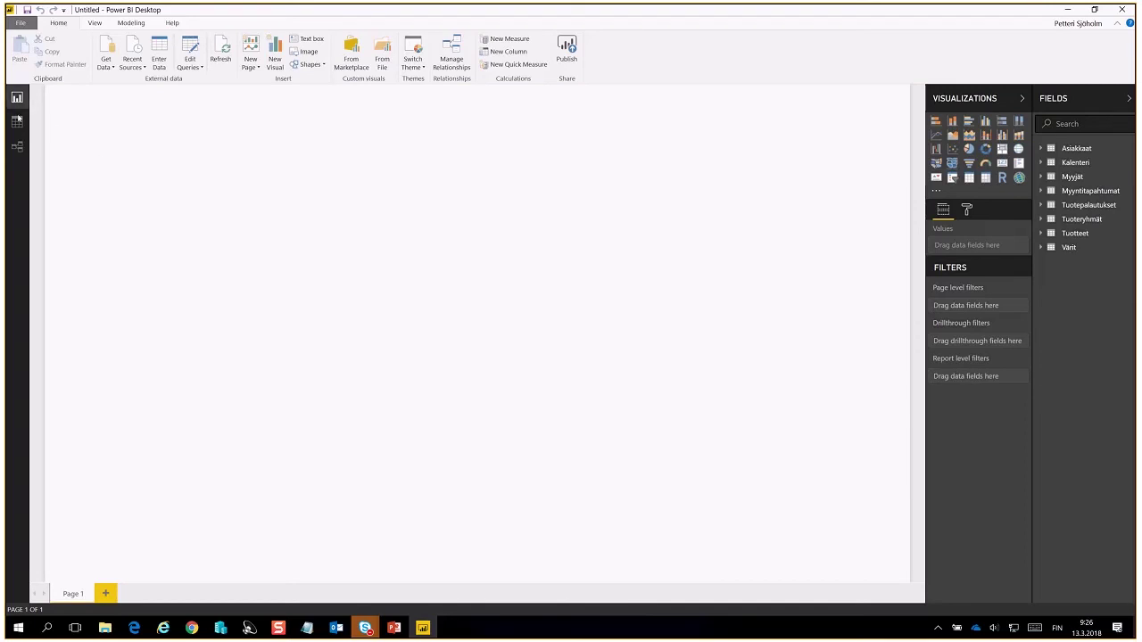
Step: Show the relationship diagram and spread out the Tuoteryhmät, Tuotteet, Asiakkaat and Myyntitapahtumat tables
click(16, 148)
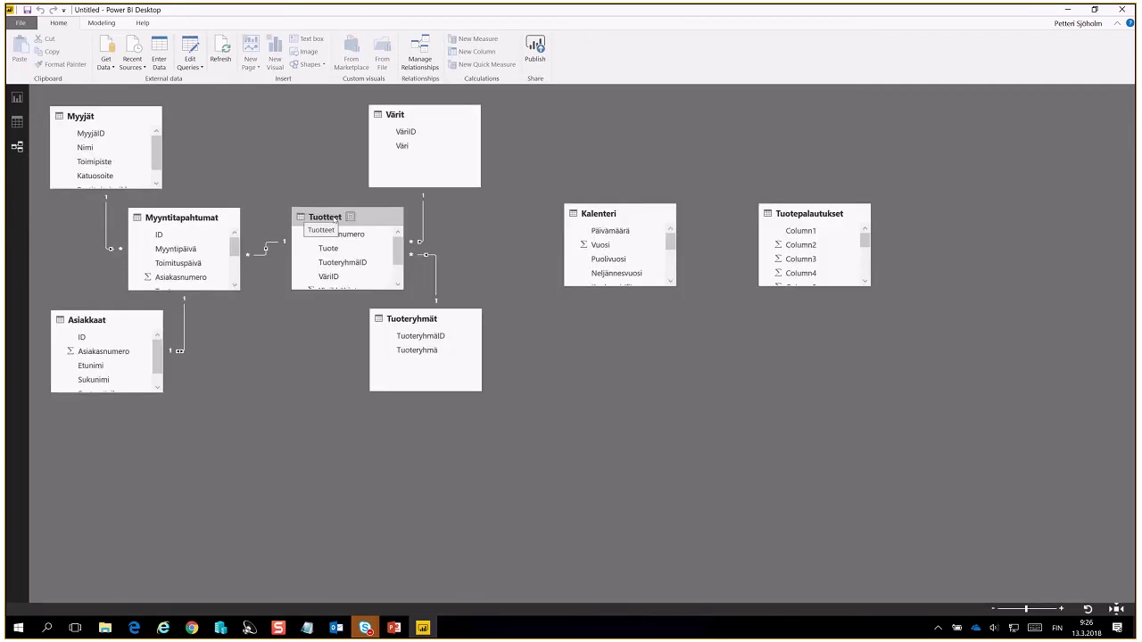
drag(475, 329, 554, 360)
drag(379, 221, 414, 239)
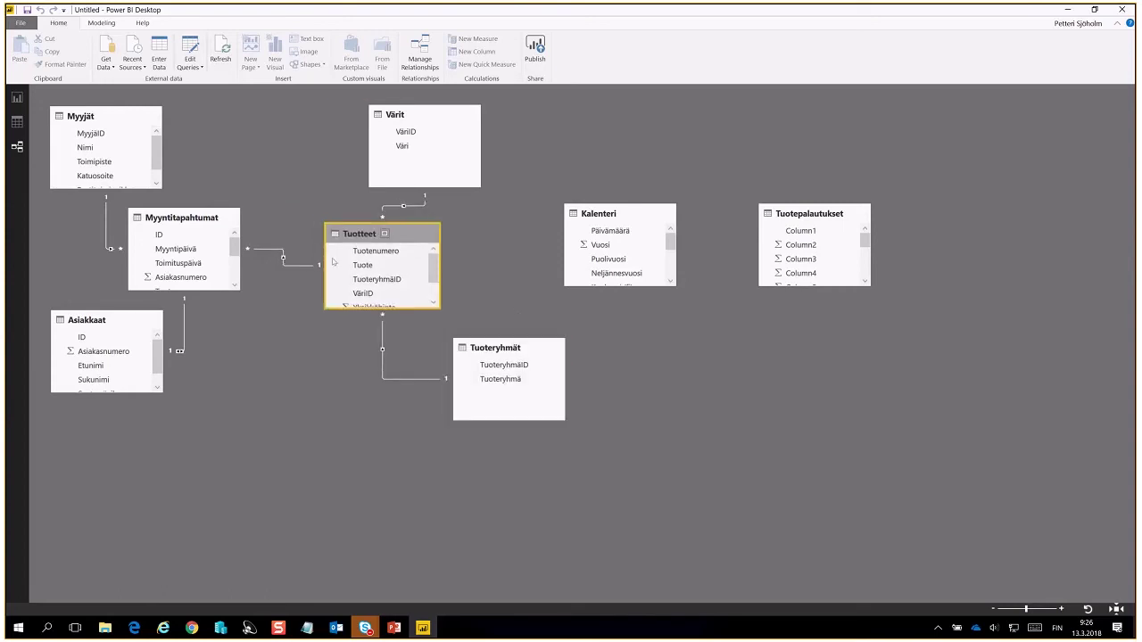
click(134, 319)
drag(134, 319, 146, 374)
drag(211, 222, 316, 243)
drag(400, 235, 494, 241)
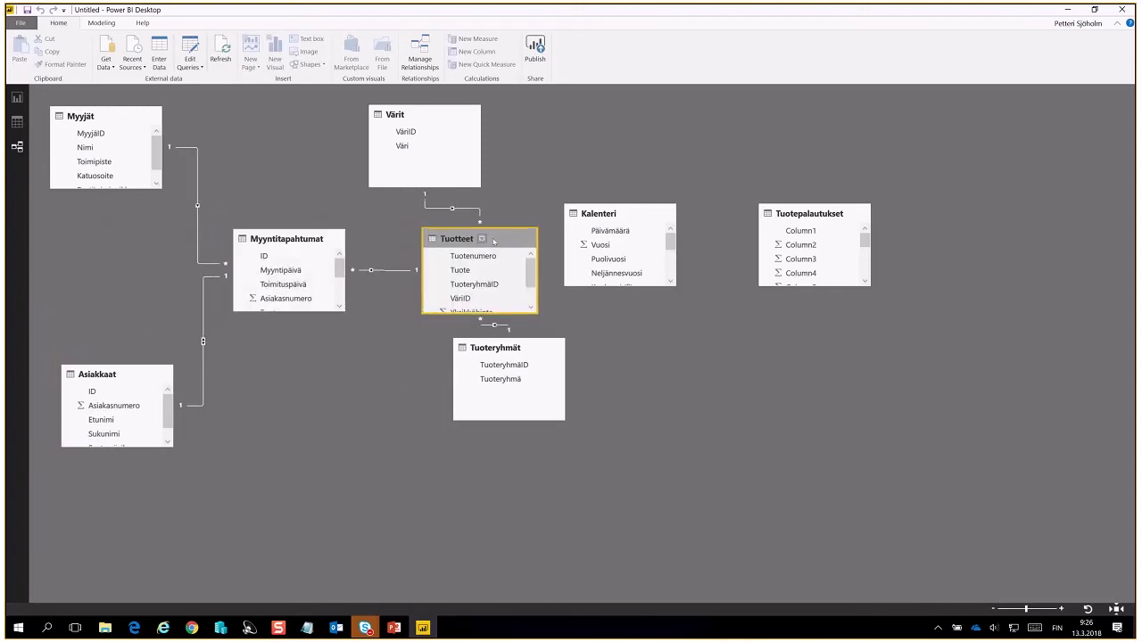
Step: Enlarge the Myyntitapahtumat and Asiakkaat tables in the diagram so that all their fields show
drag(332, 311, 332, 385)
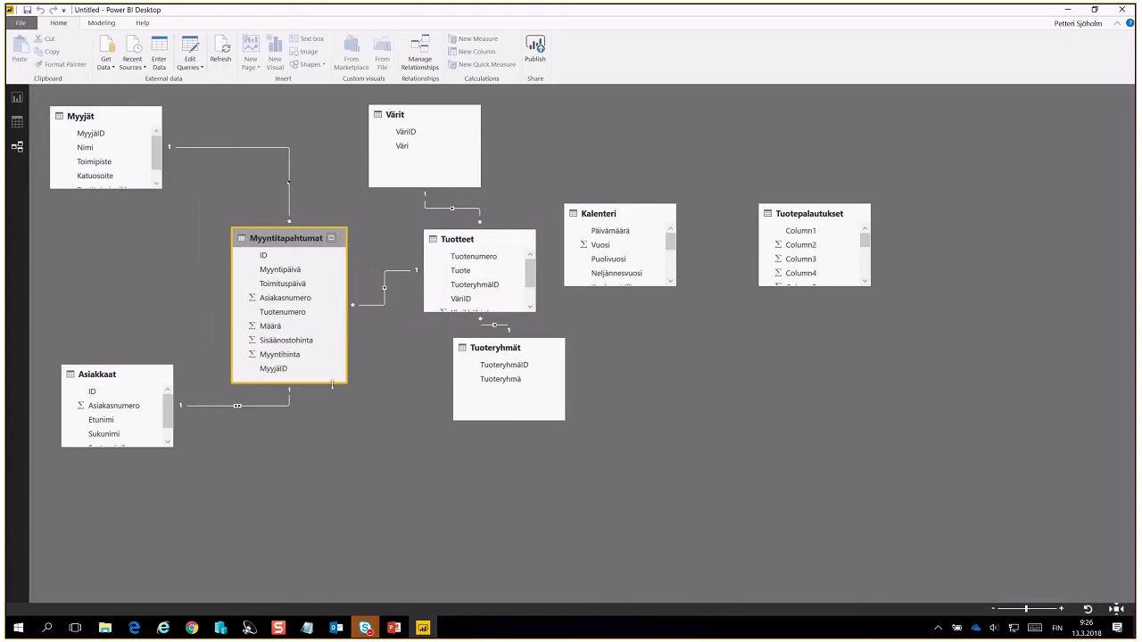
click(278, 406)
drag(156, 449, 156, 510)
Step: Delete the relationship that links Asiakkaat and Myyntitapahtumat through their ID fields
click(233, 436)
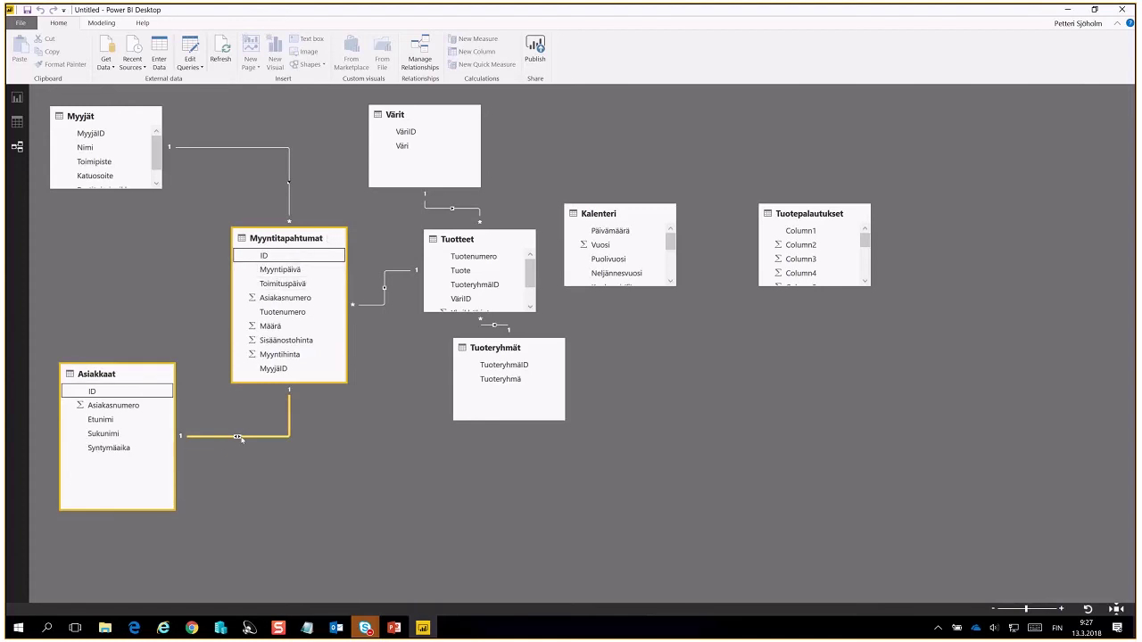
key(Delete)
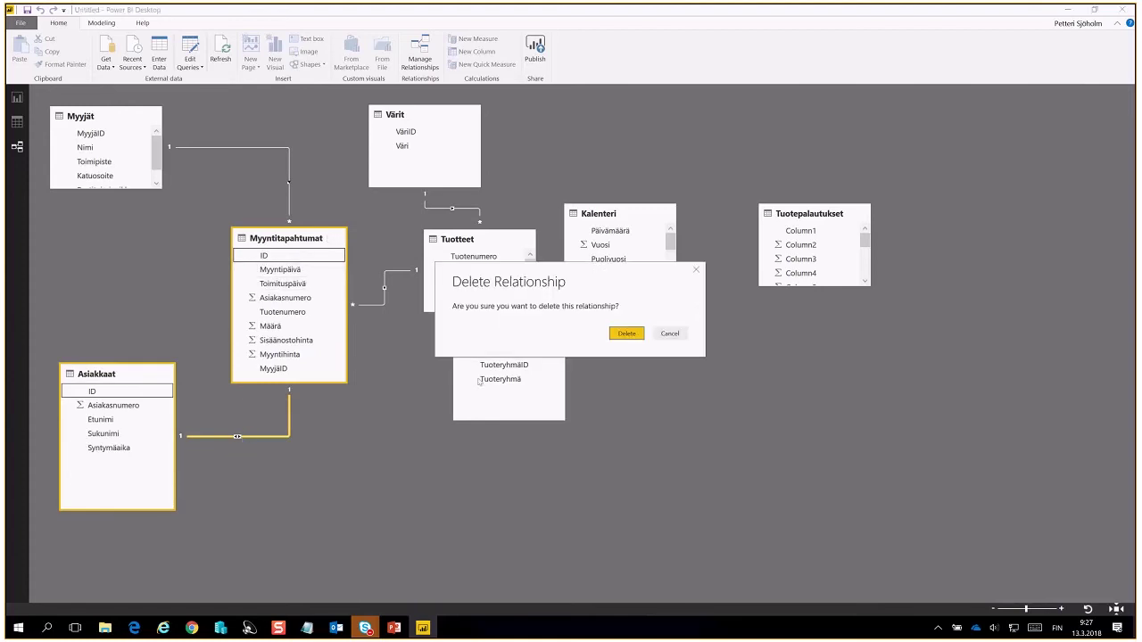
click(627, 334)
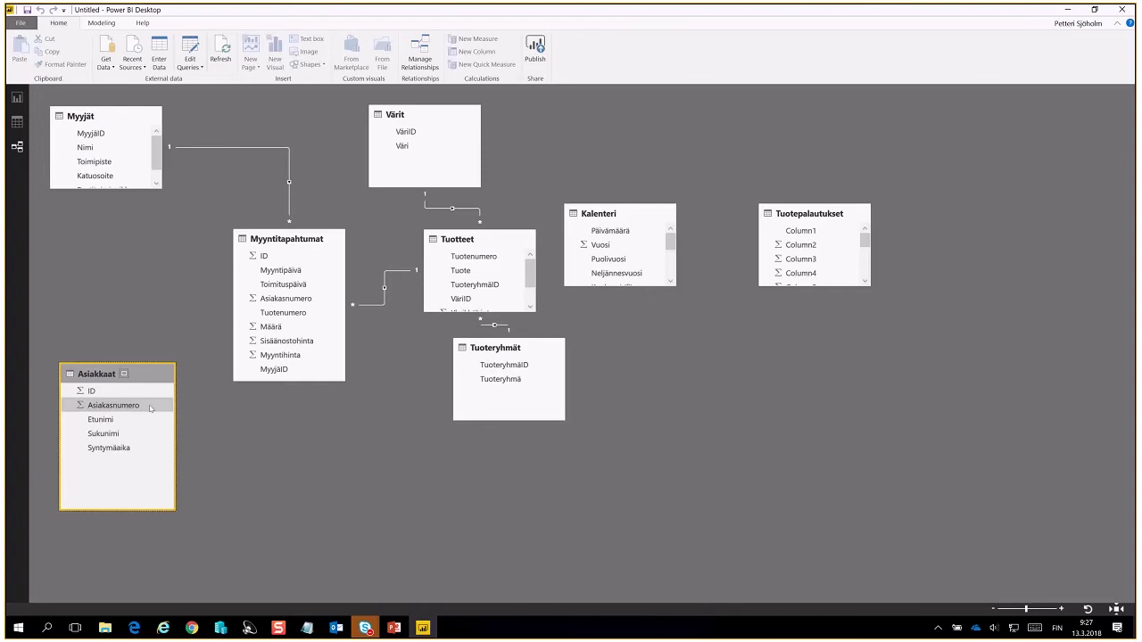
Step: Create a relationship between Asiakkaat and Myyntitapahtumat on the Asiakasnumero field
mouse_move(151, 408)
mouse_down()
mouse_move(246, 365)
mouse_move(289, 307)
mouse_move(132, 402)
mouse_up()
drag(274, 312, 115, 411)
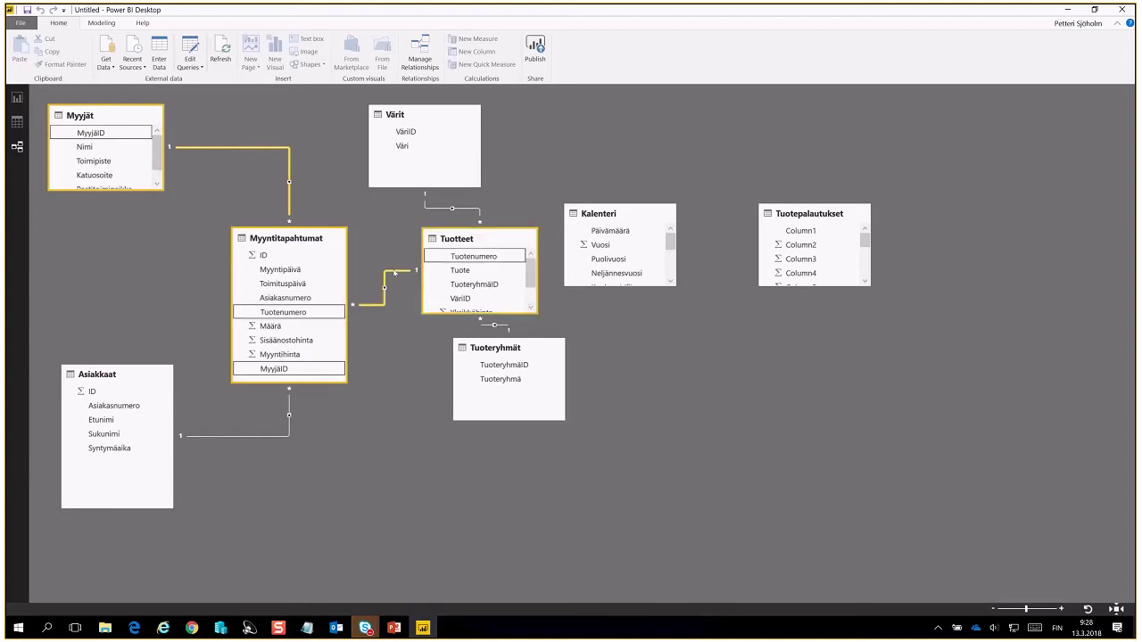
Step: Move the Tuoteryhmät table clear of Tuotteet and relate Myyntipäivä in Myyntitapahtumat to Päivämäärä in Kalenteri
drag(543, 347, 579, 370)
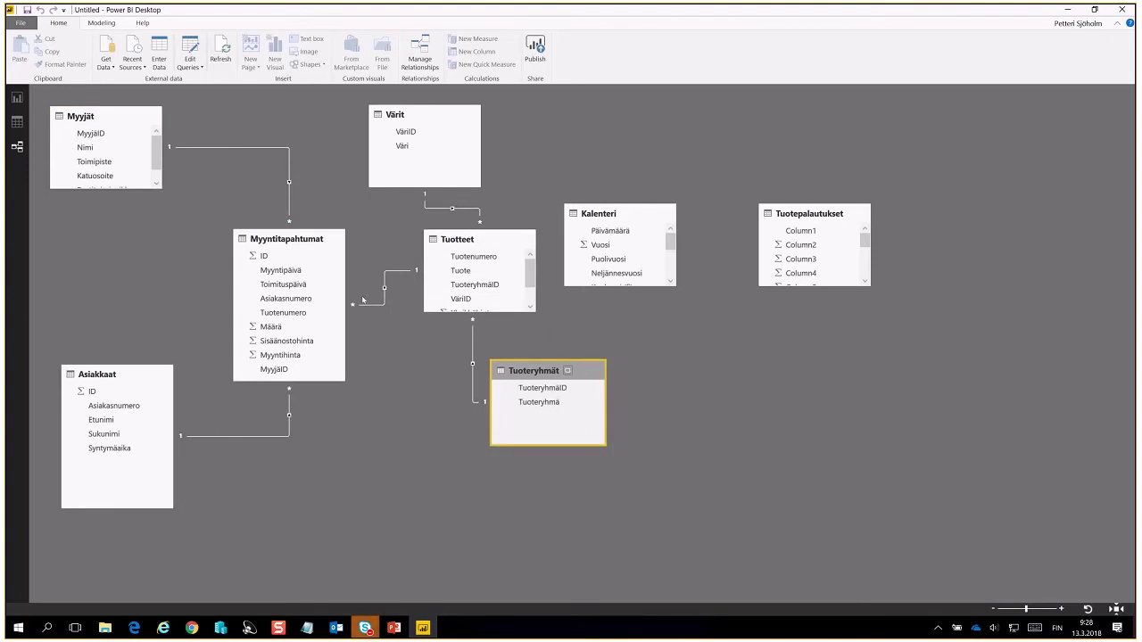
drag(294, 269, 627, 237)
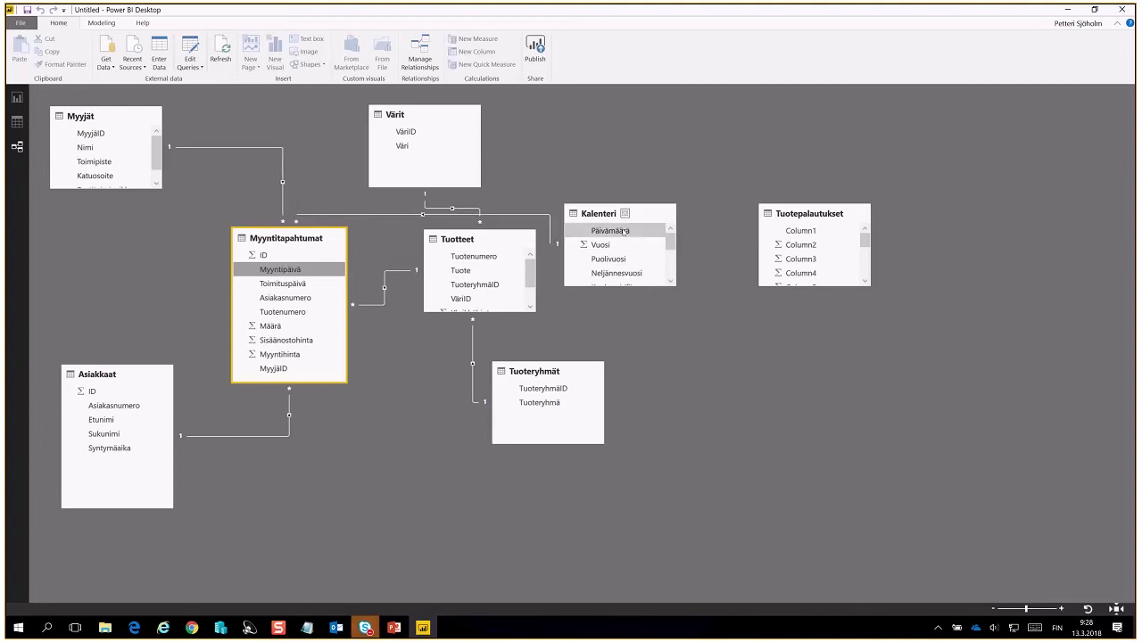
Step: Rearrange the Kalenteri, Värit and Tuoteryhmät tables in the diagram so that their relationship lines run clearly apart
click(653, 210)
drag(654, 210, 692, 128)
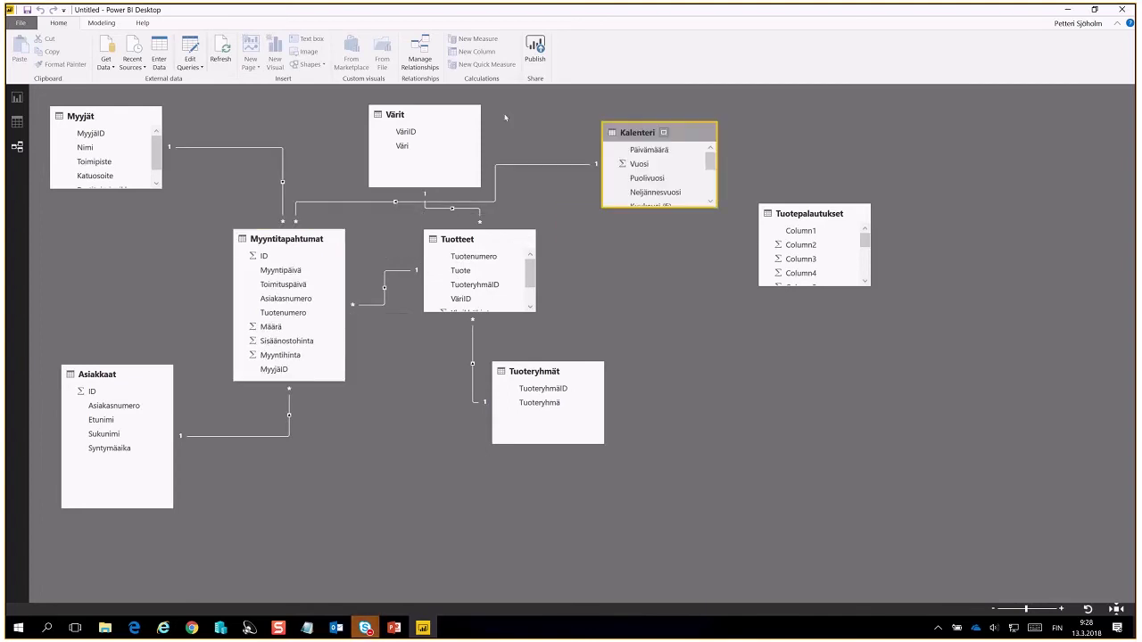
drag(448, 116, 782, 333)
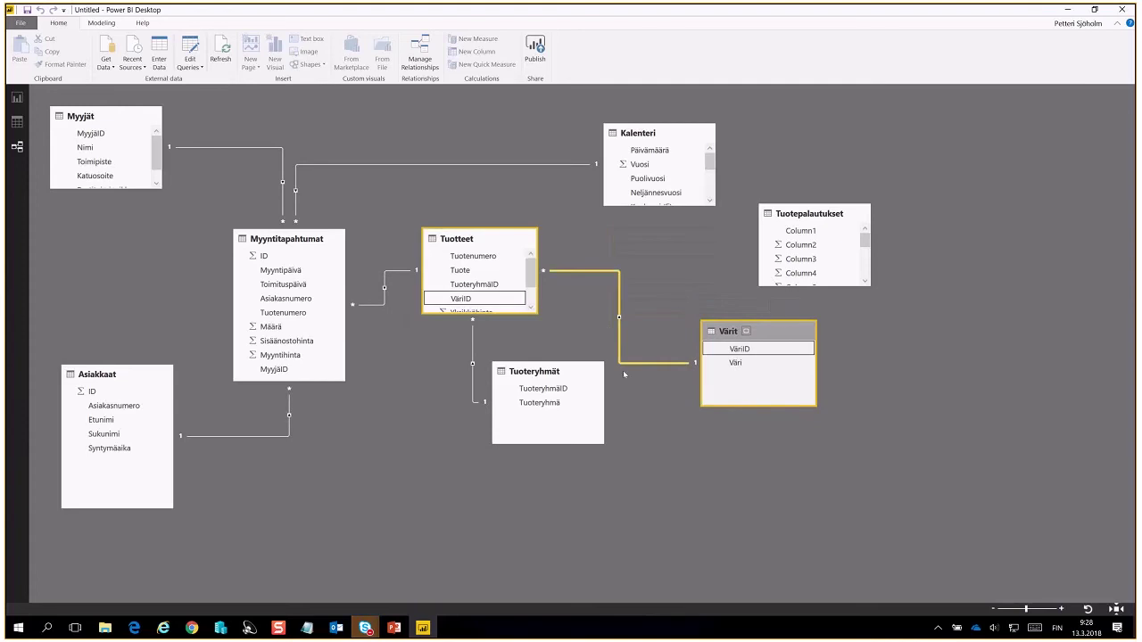
drag(536, 371, 560, 429)
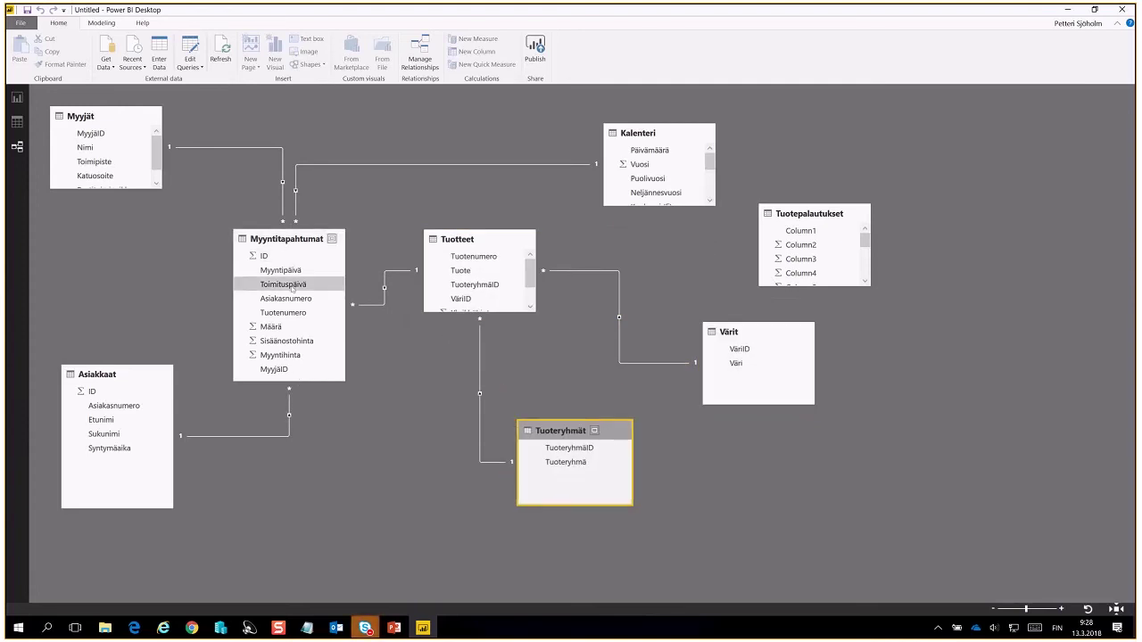
Step: Examine which fields link Myyntitapahtumat to Tuotteet, Tuotteet to Värit, and Tuotteet to Tuoteryhmät
click(281, 315)
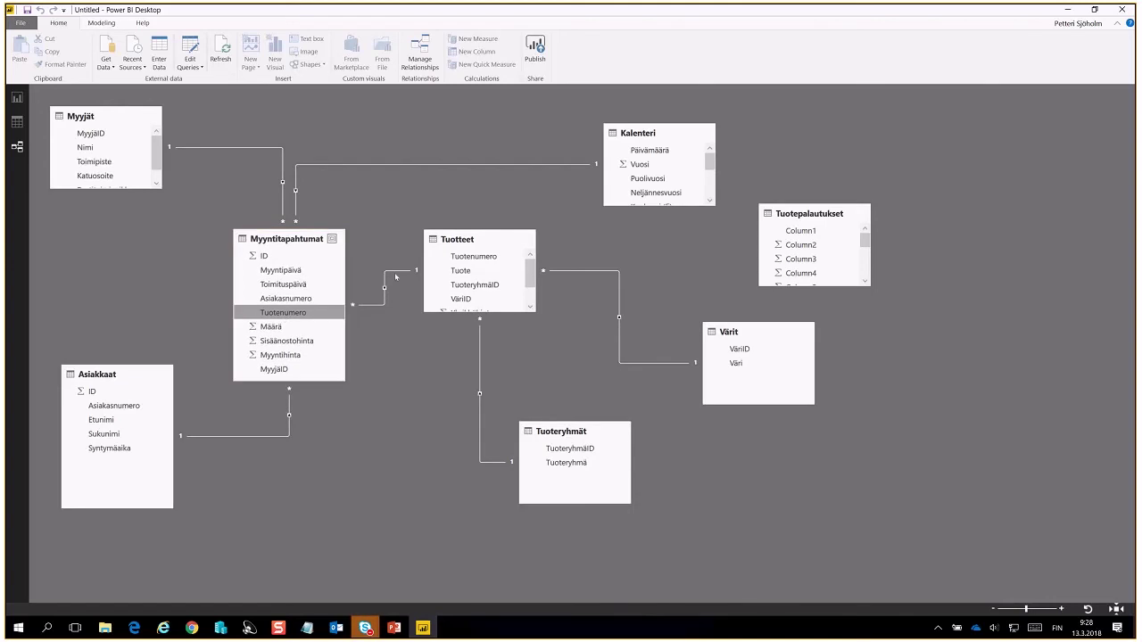
click(374, 305)
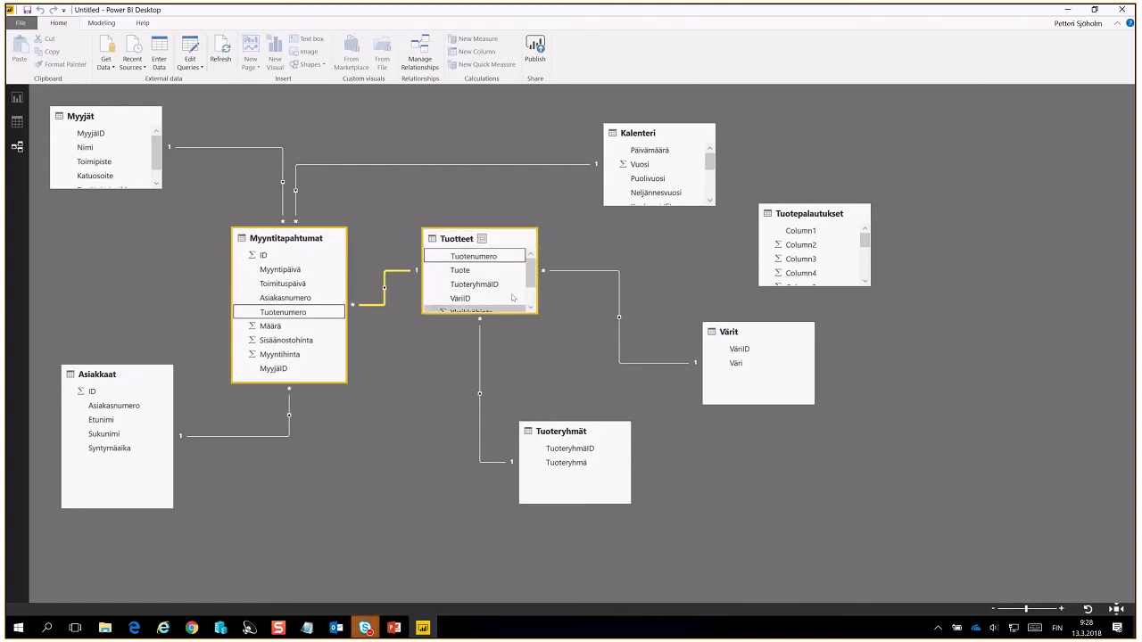
click(575, 272)
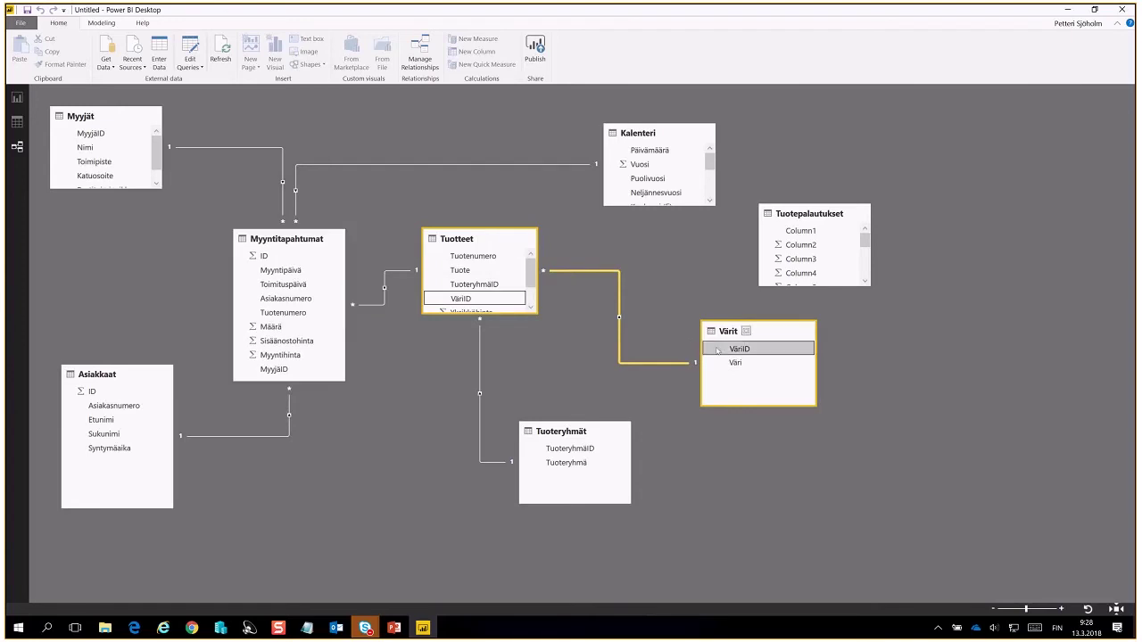
click(480, 365)
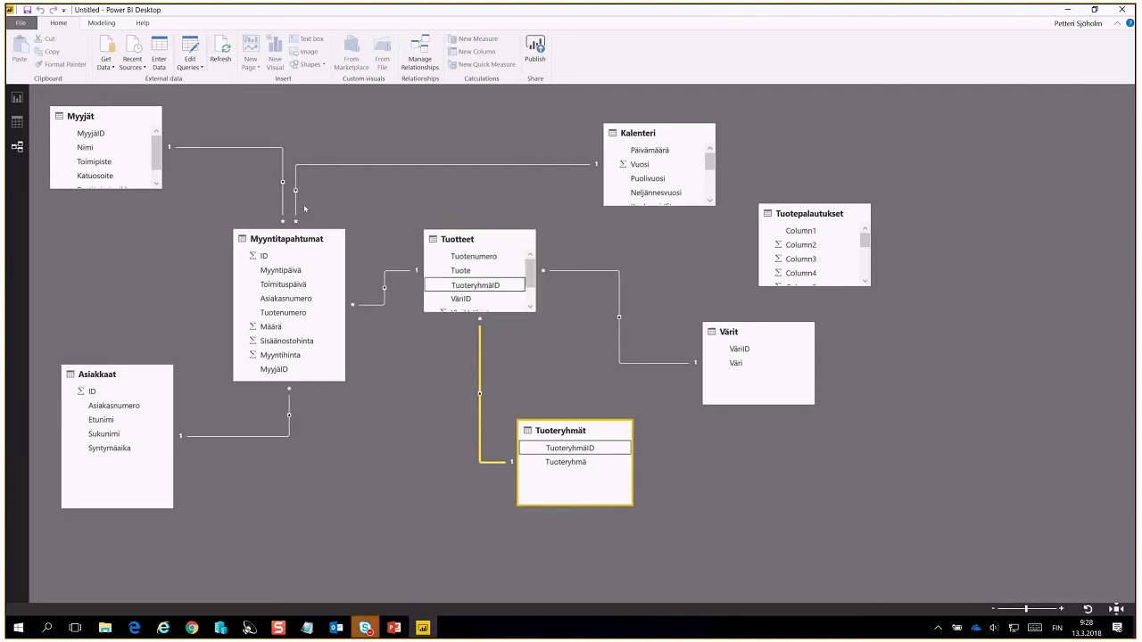
Step: Create a table visual on the report page with Tuote from Tuotteet and Määrä from Myyntitapahtumat
click(16, 99)
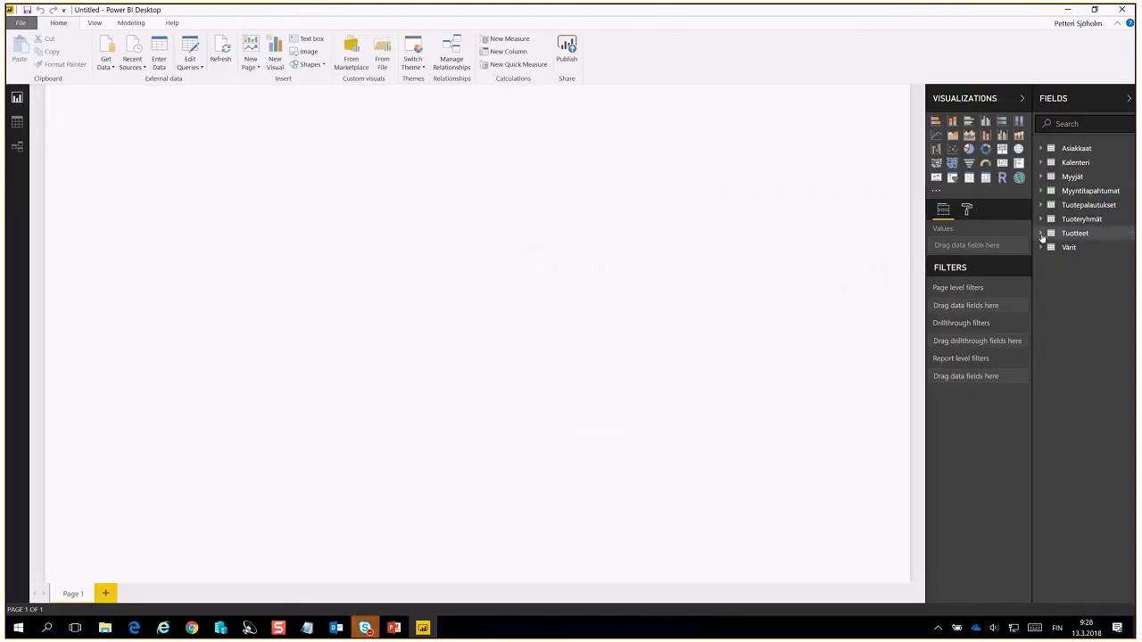
click(1040, 233)
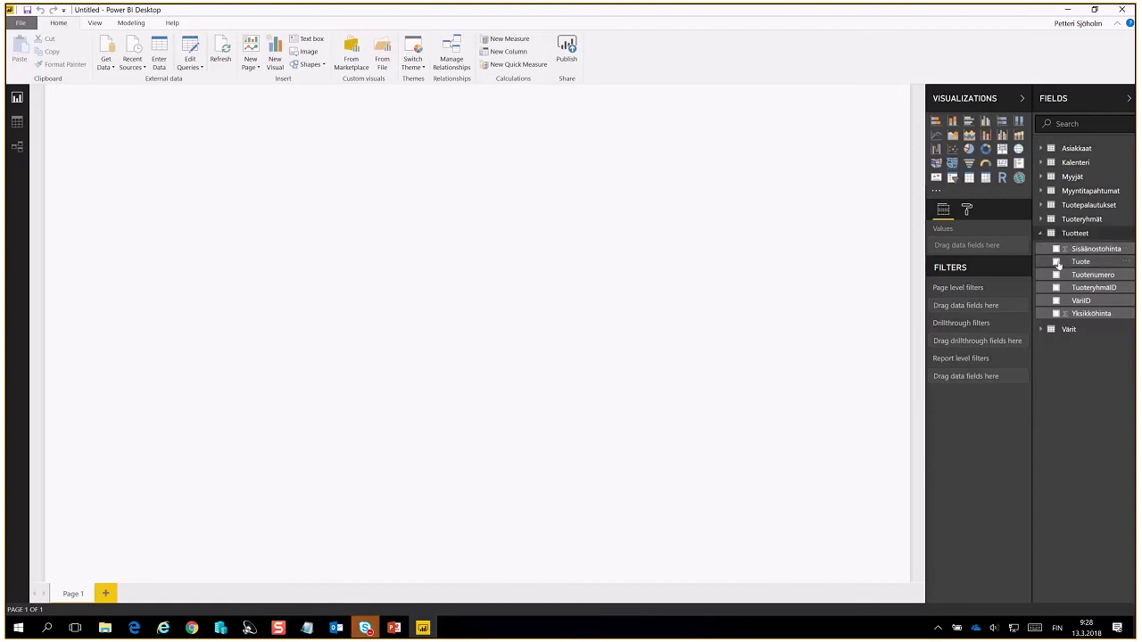
click(1055, 262)
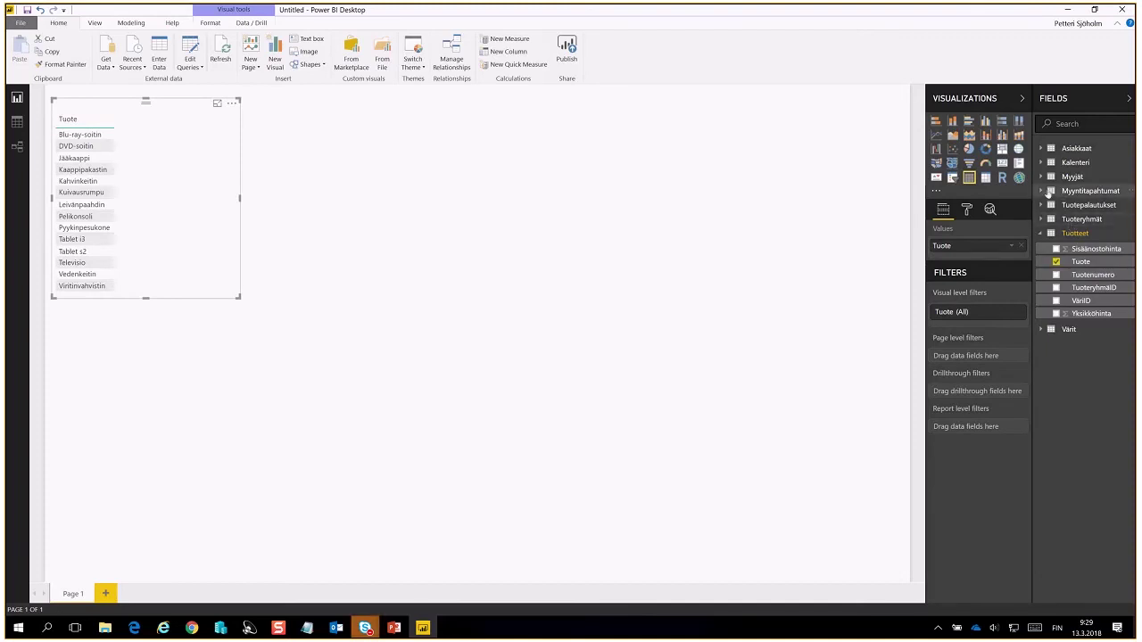
click(1041, 191)
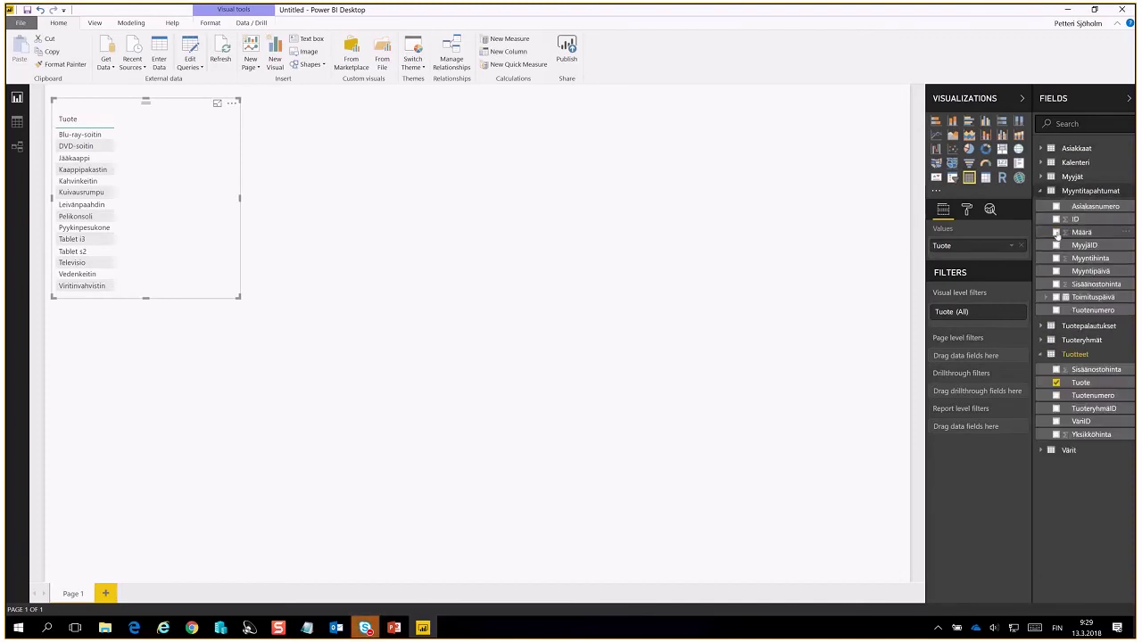
click(1056, 232)
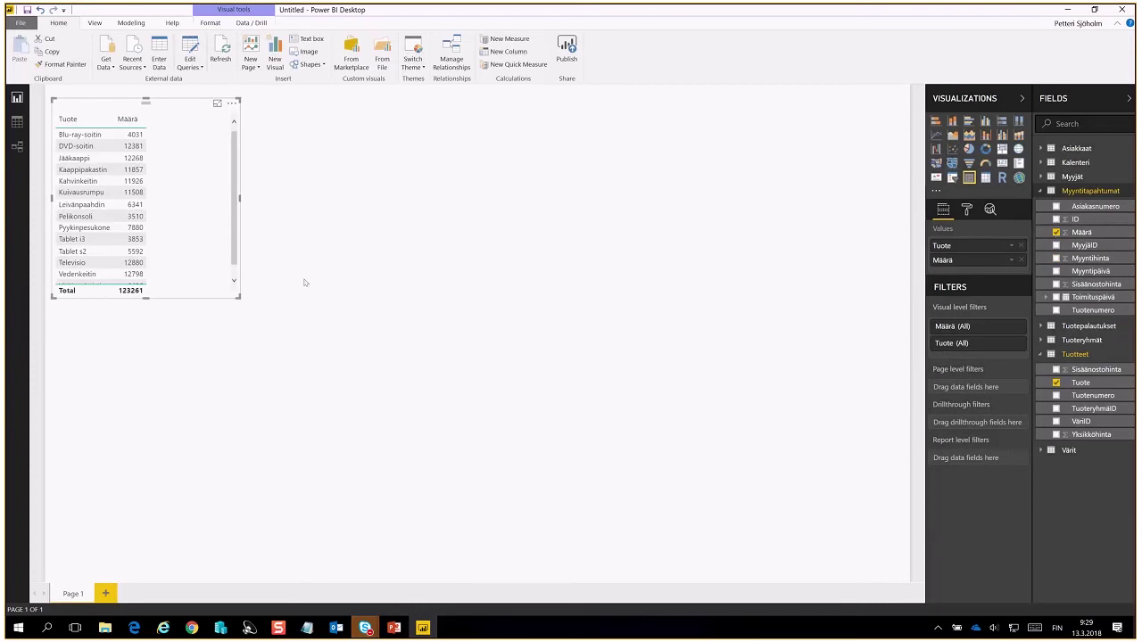
Step: Set the table visual's grid text size to 15 and enlarge the visual so that all product rows fit
click(965, 210)
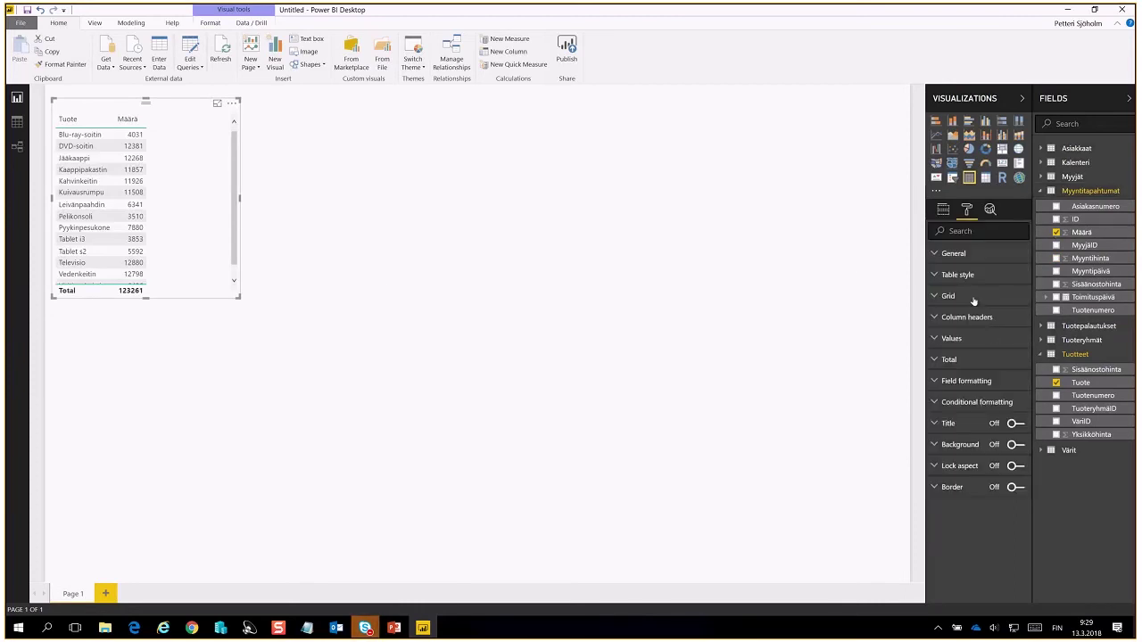
click(973, 299)
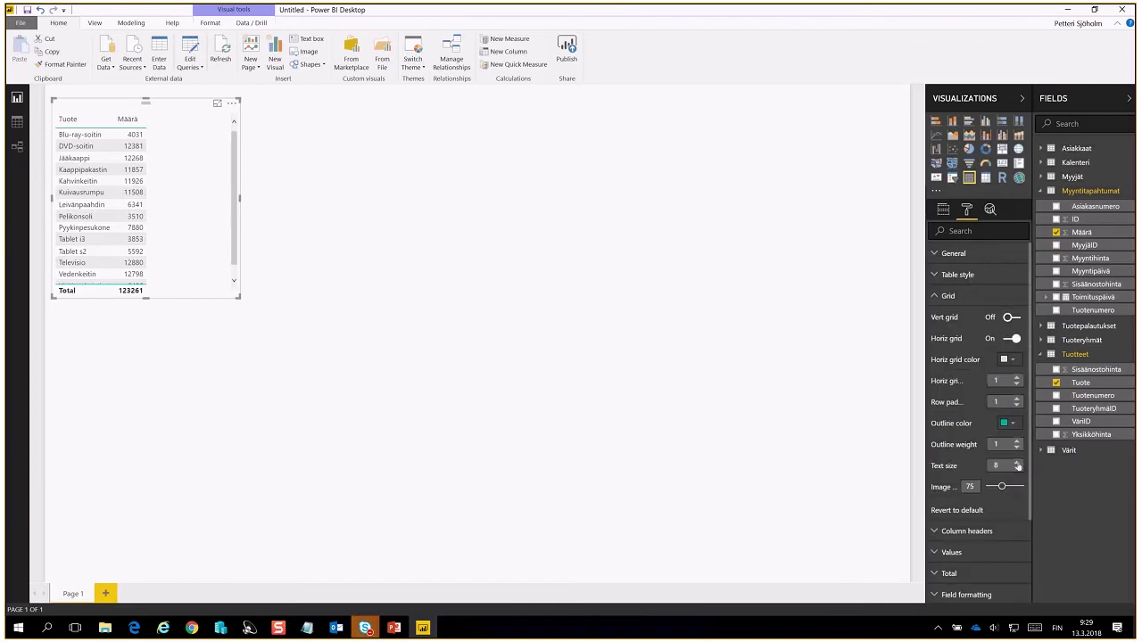
click(1016, 463)
click(1016, 463)
triple_click(1017, 462)
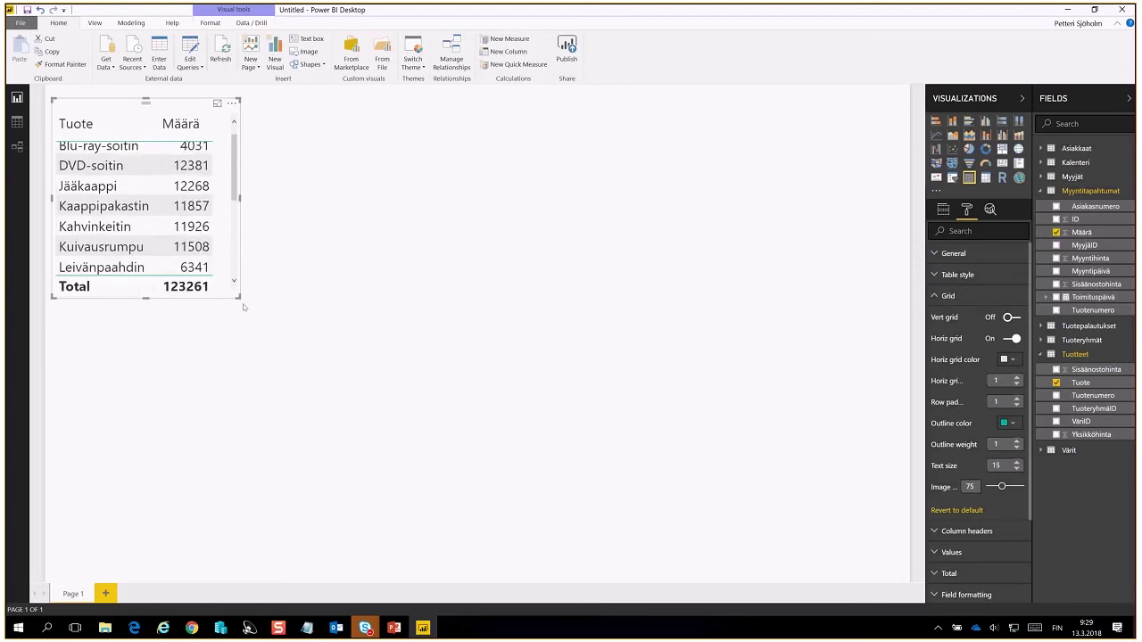
drag(239, 297, 357, 493)
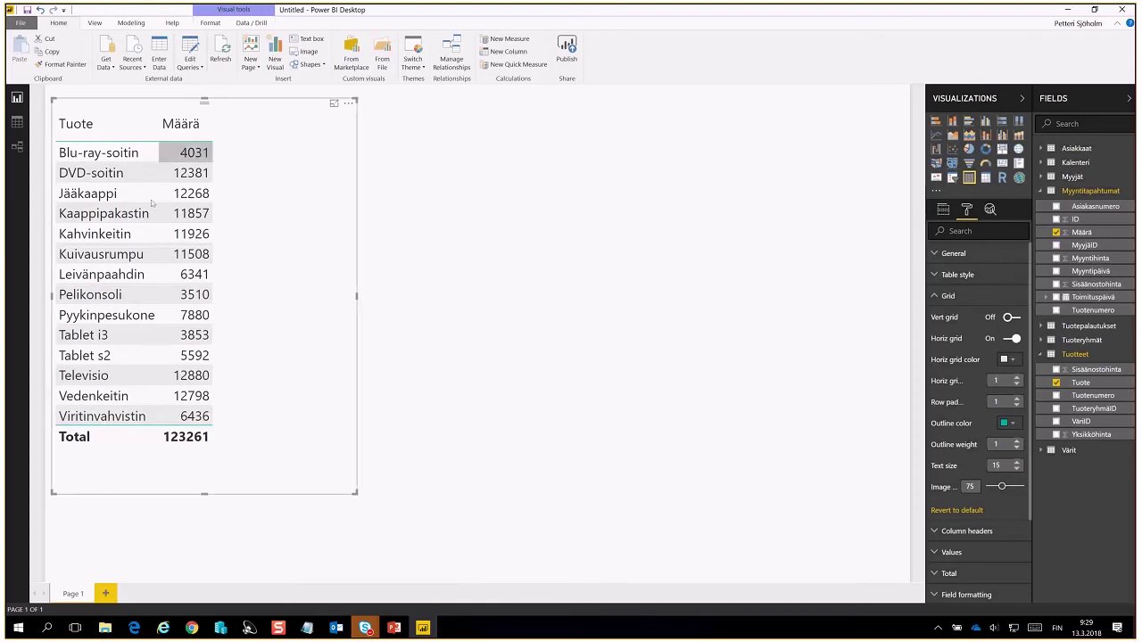
Step: Delete the relationship between Myyntitapahtumat and Tuotteet and check its effect on the report's product table
click(16, 150)
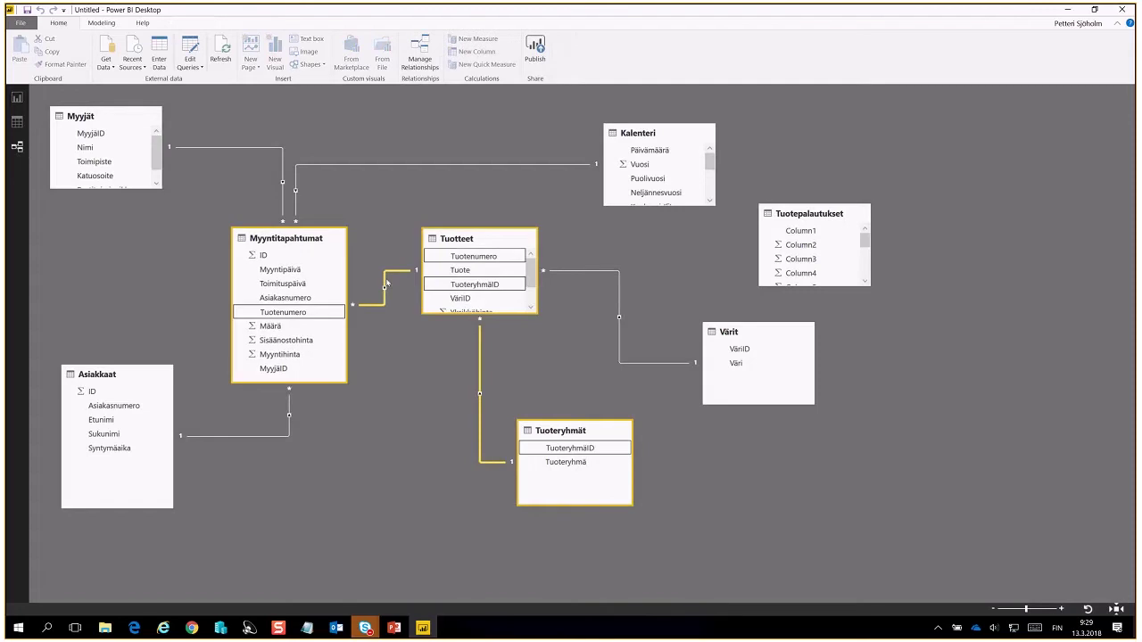
key(Delete)
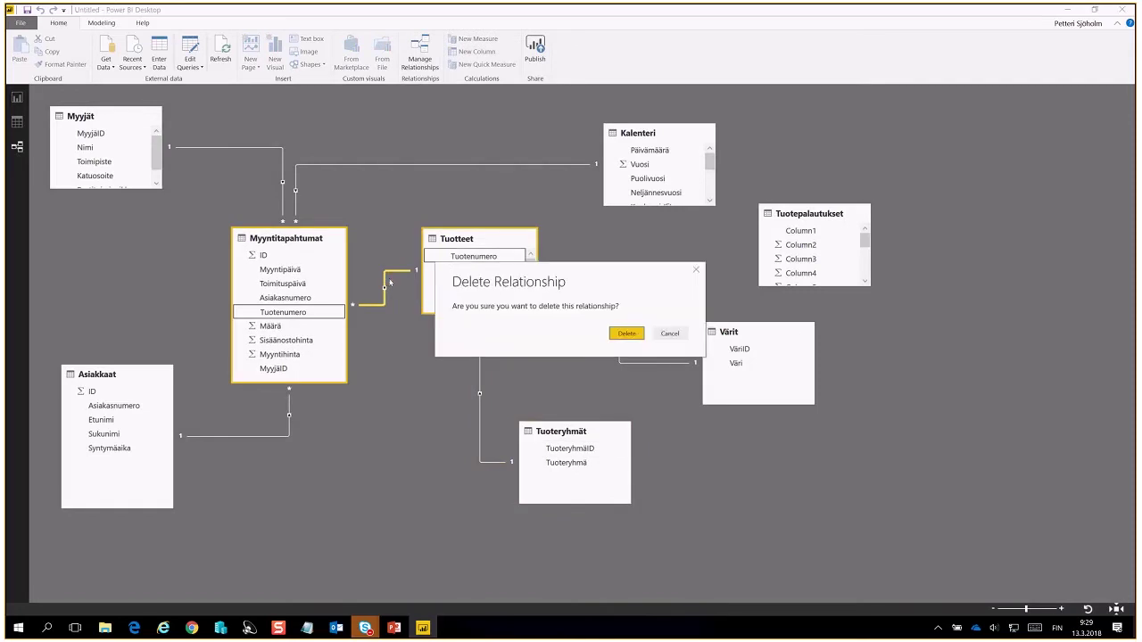
click(627, 333)
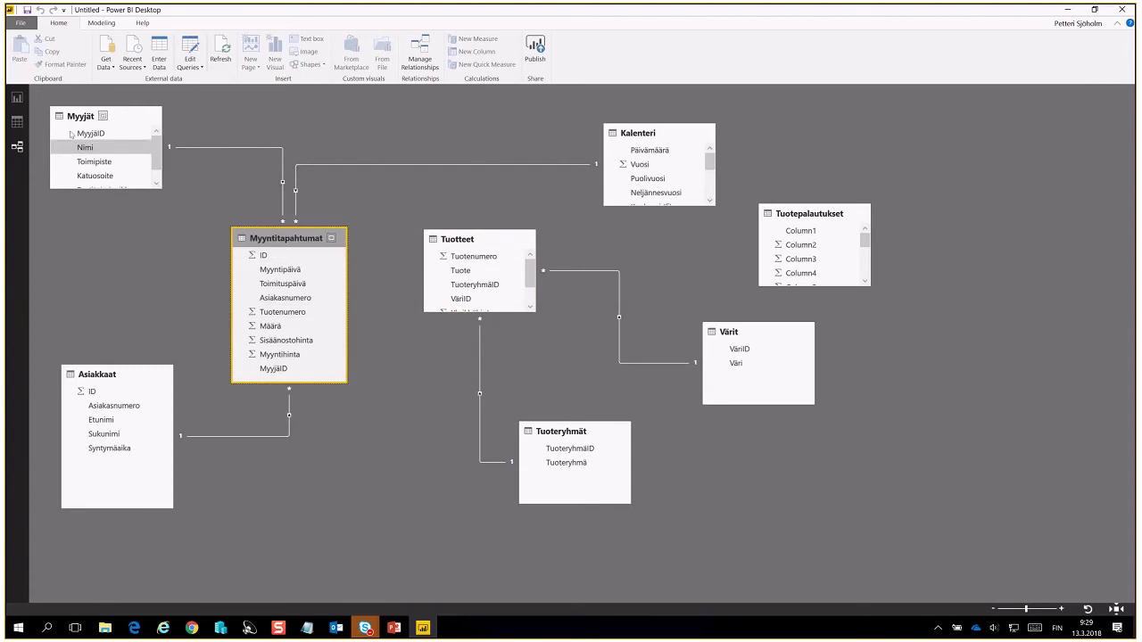
click(18, 97)
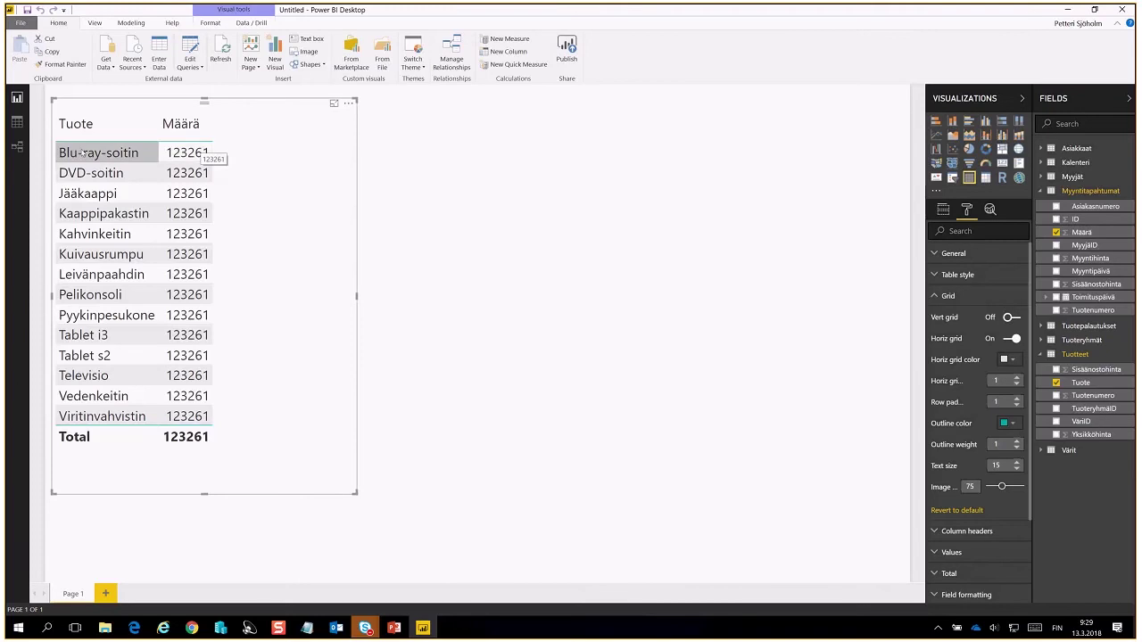
Step: Create a relationship between Myyntitapahtumat and Tuotteet on Tuotenumero, and enlarge the Tuotteet table to show all its fields
click(17, 147)
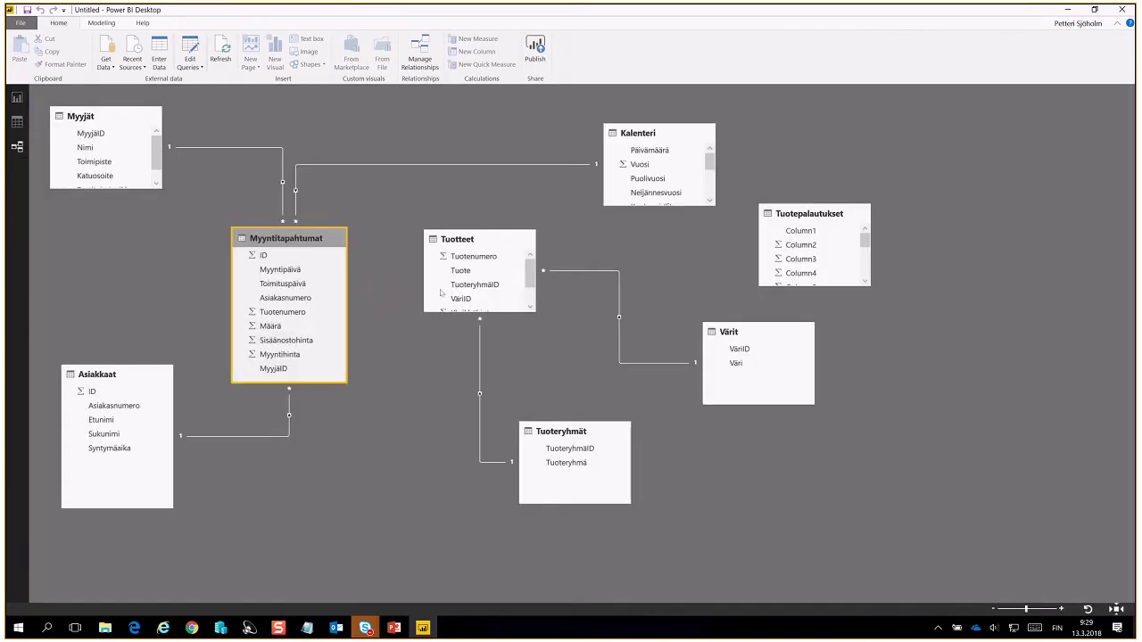
drag(459, 284, 457, 286)
drag(294, 312, 473, 260)
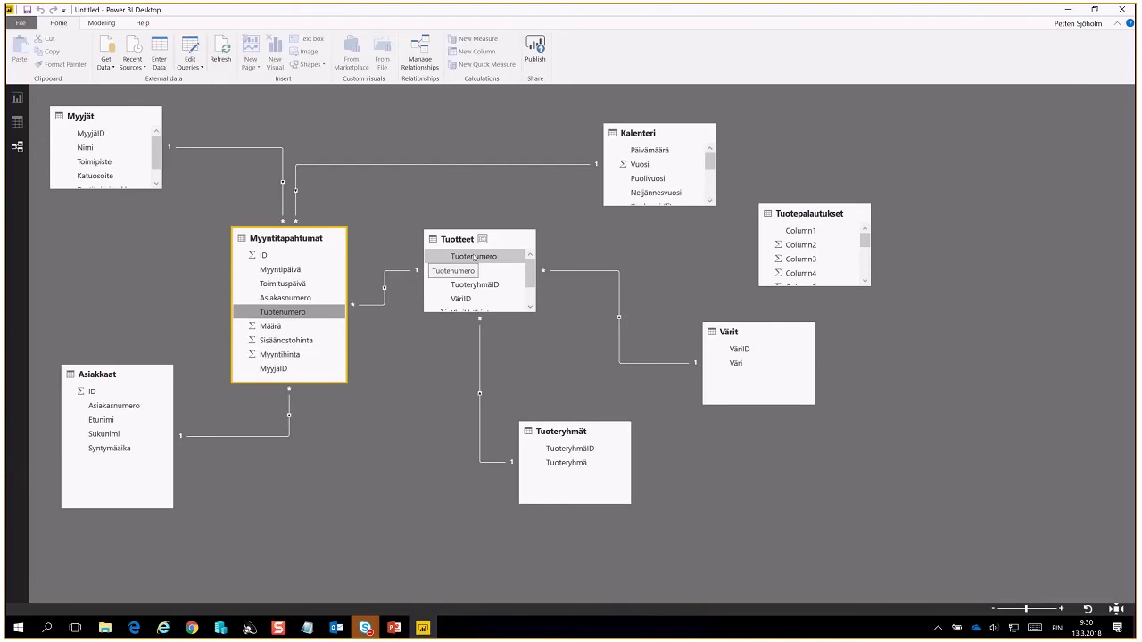
click(500, 303)
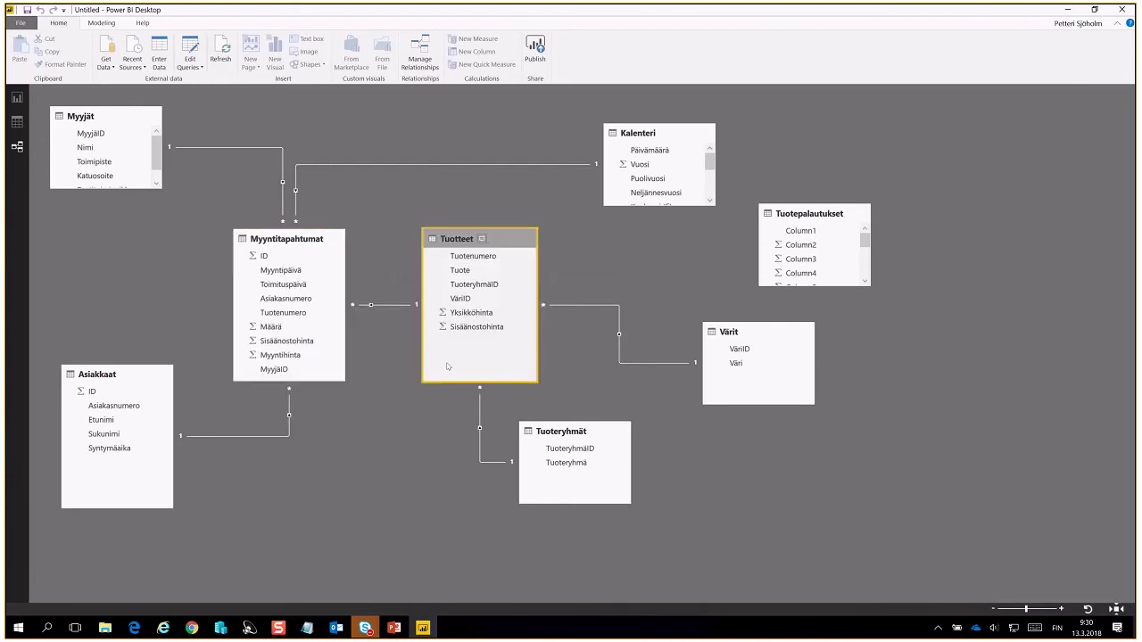
click(281, 329)
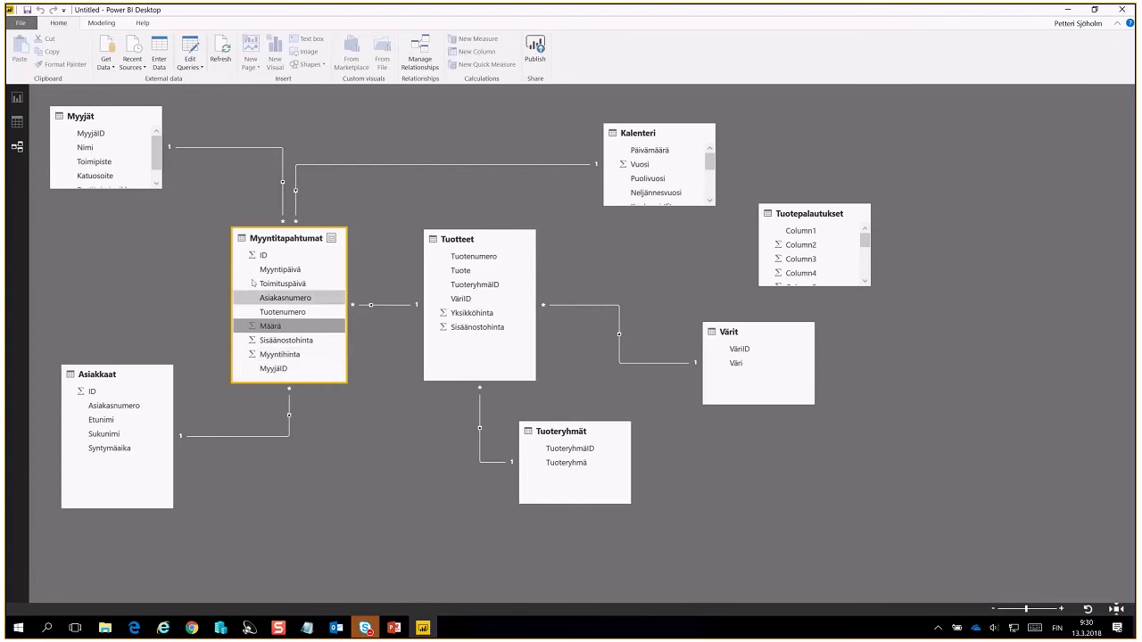
Step: Show the data rows of the Myyntitapahtumat table and add a new calculated column to it
click(18, 124)
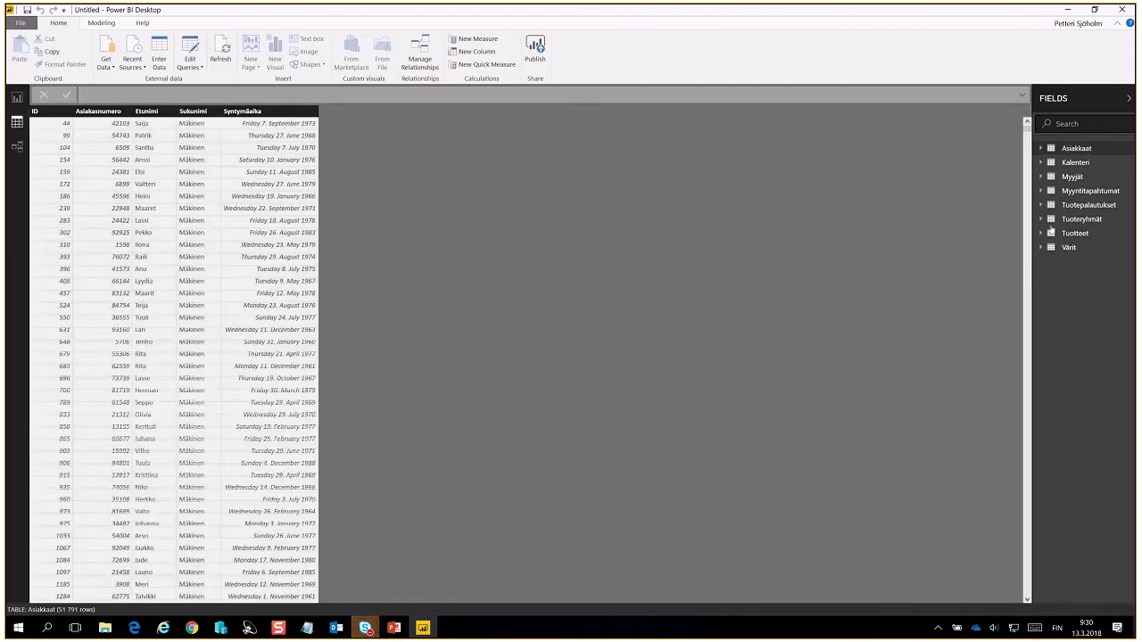
click(1103, 191)
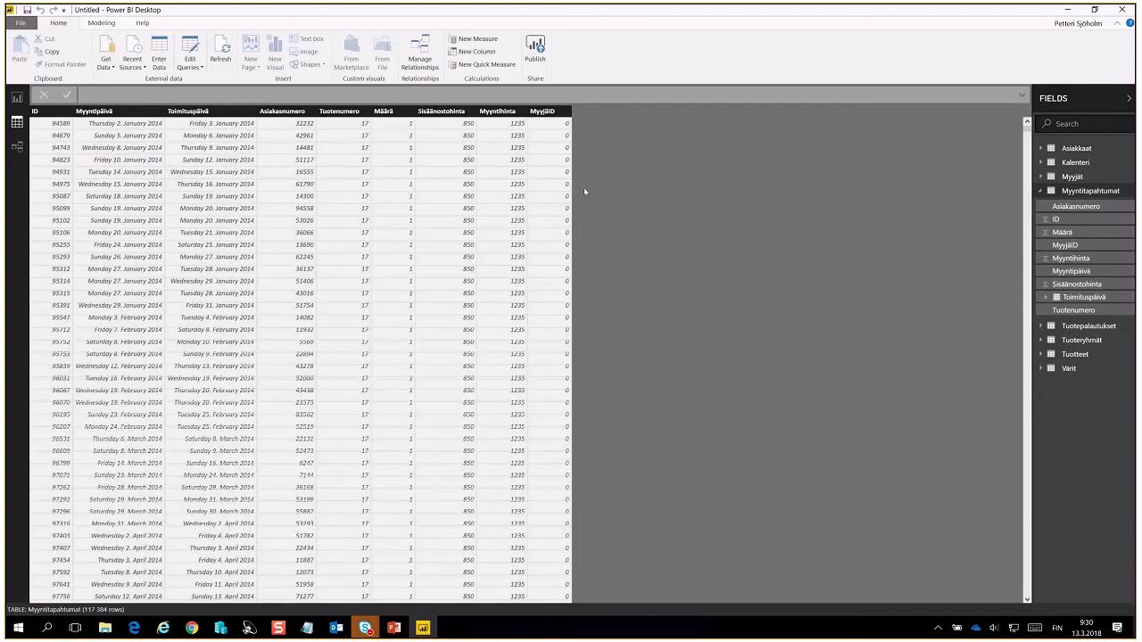
click(102, 24)
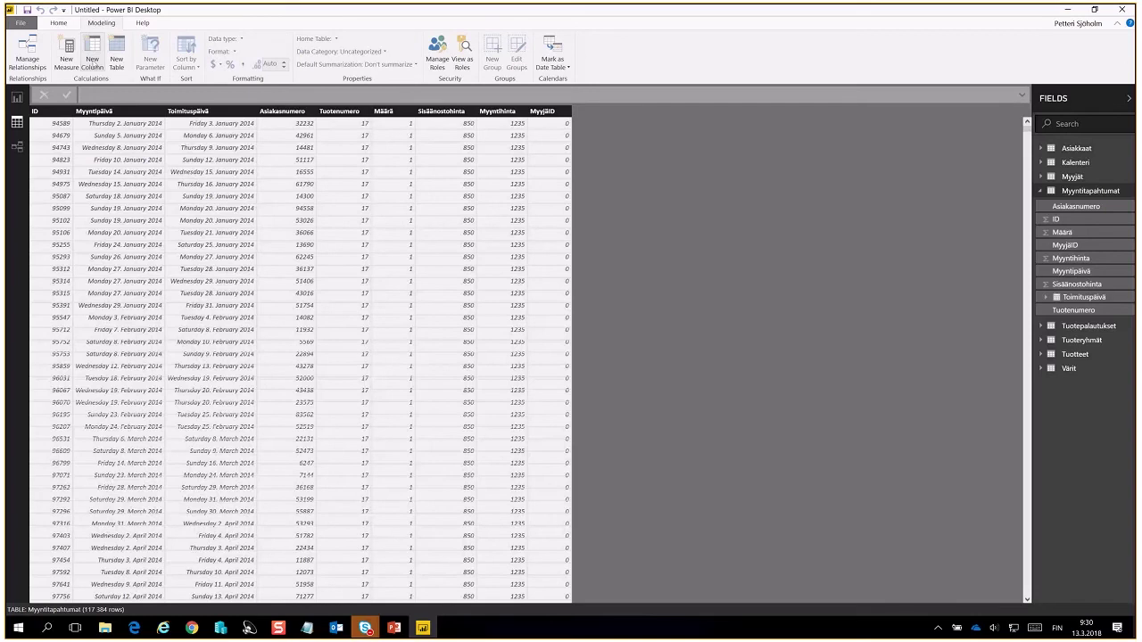
click(93, 63)
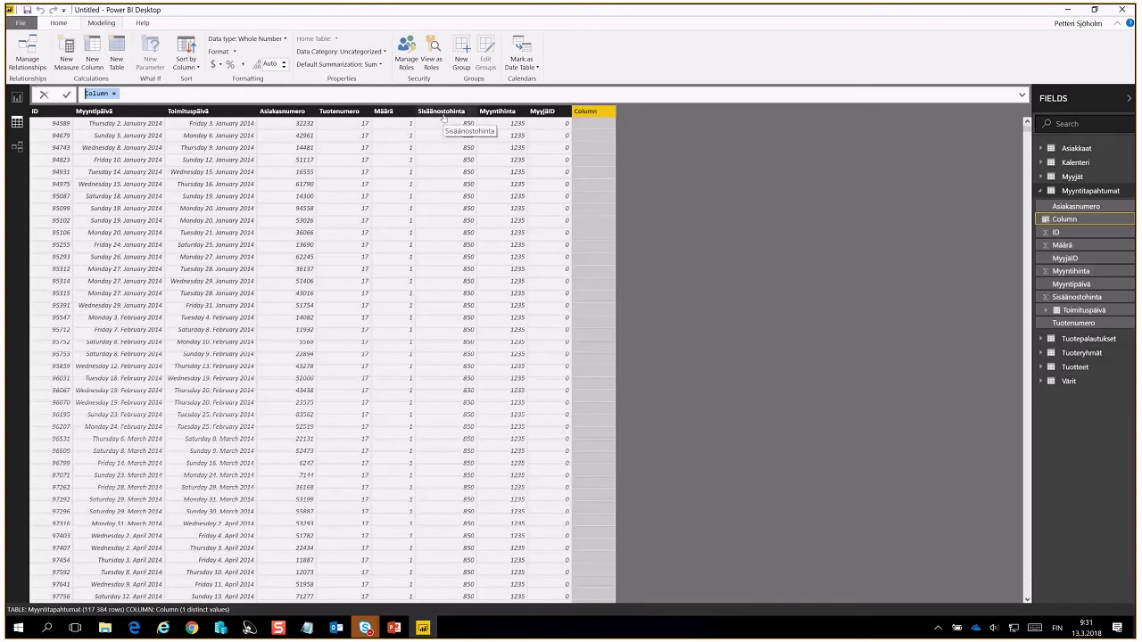
Step: Define the new column with the formula Tilauksen arvo = [Määrä]*[Myyntihinta]
text(Tu)
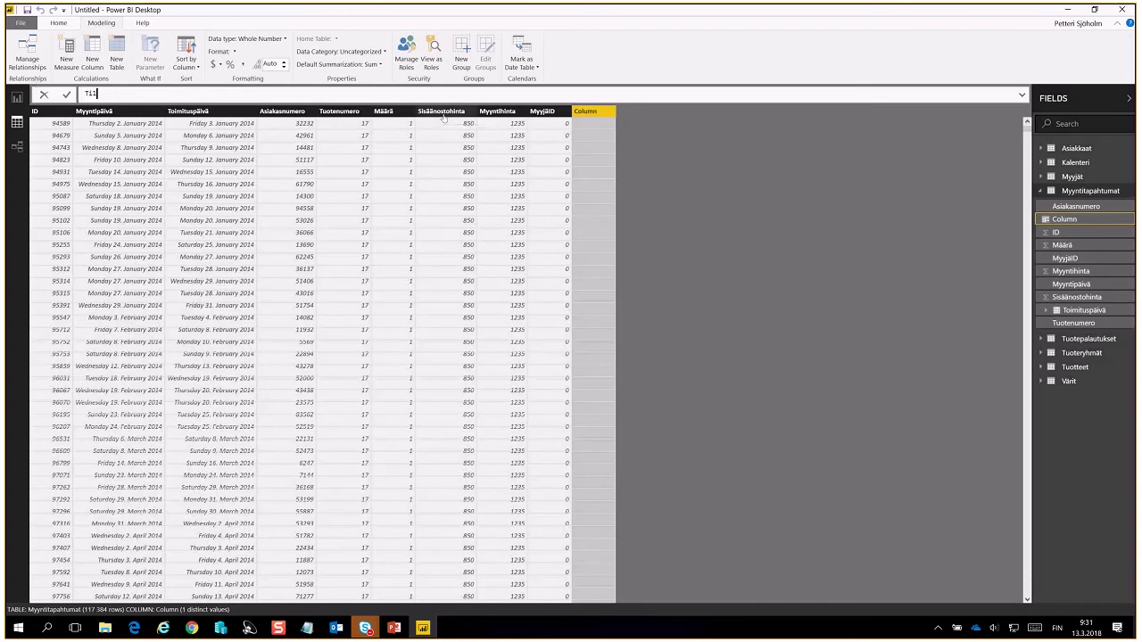
text(lauksen arvo = [m)
key(Down)
key(Down)
key(Down)
key(Tab)
text(*[myyn)
key(Tab)
key(Return)
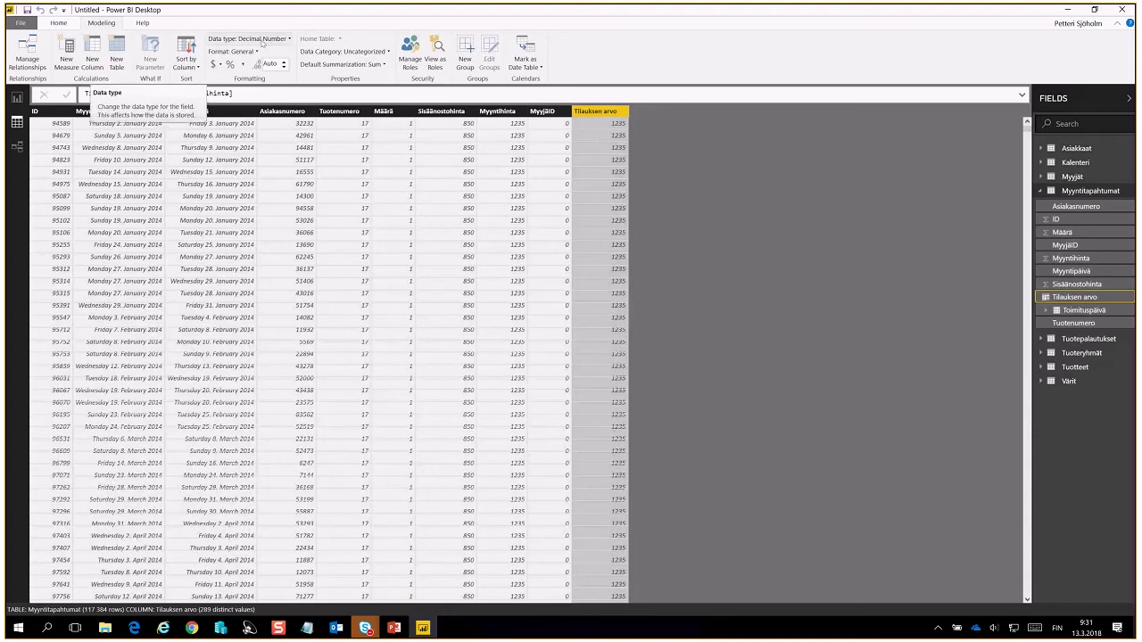
Step: Format the Tilauksen arvo column as currency with the € Euro (123 €) option
click(255, 51)
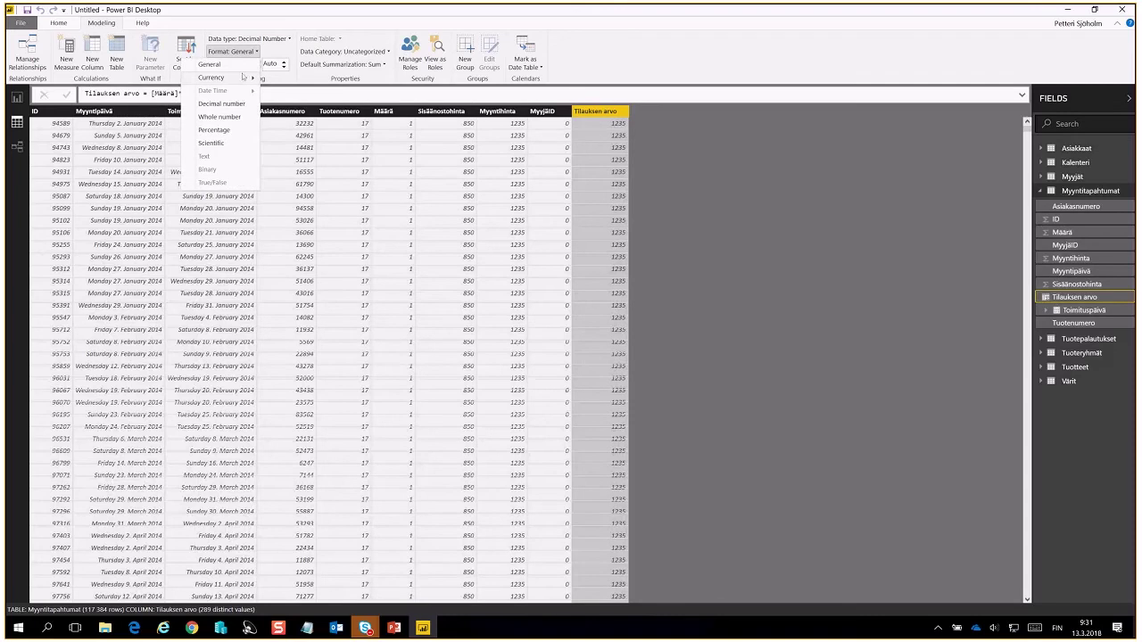
mouse_move(243, 76)
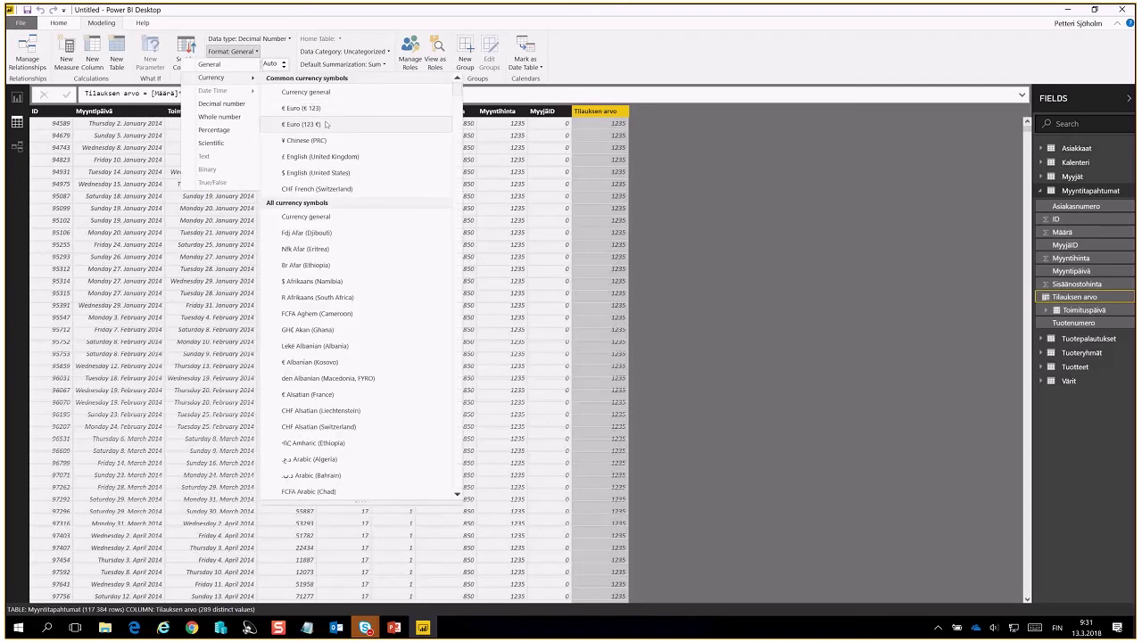
click(326, 124)
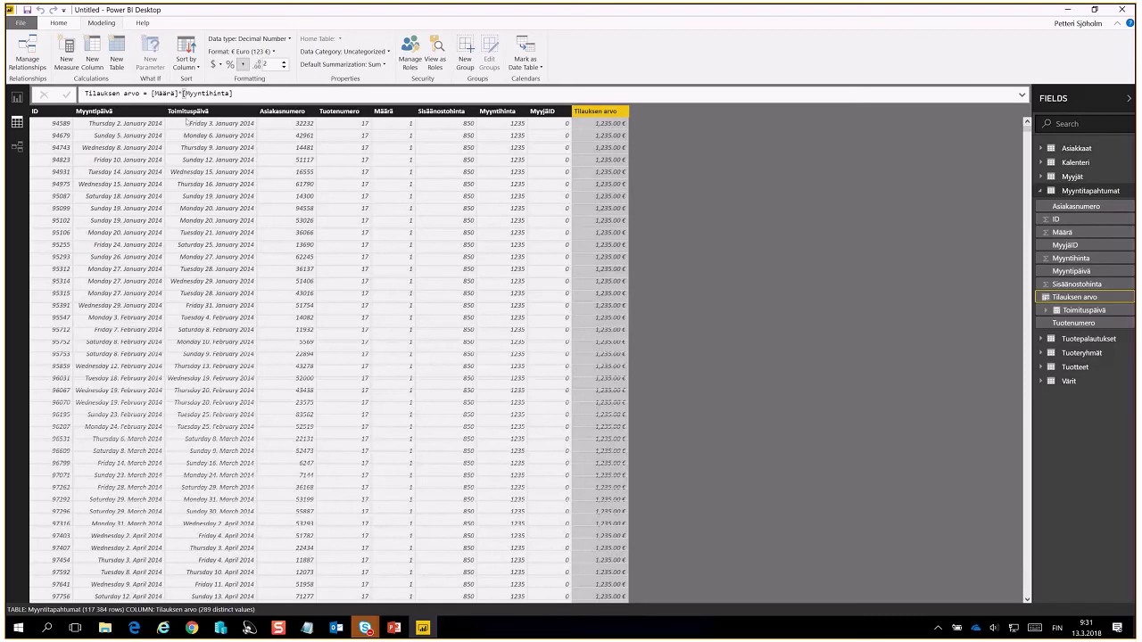
Step: Create a new manually entered table named Mittarit and load it into the model
click(58, 23)
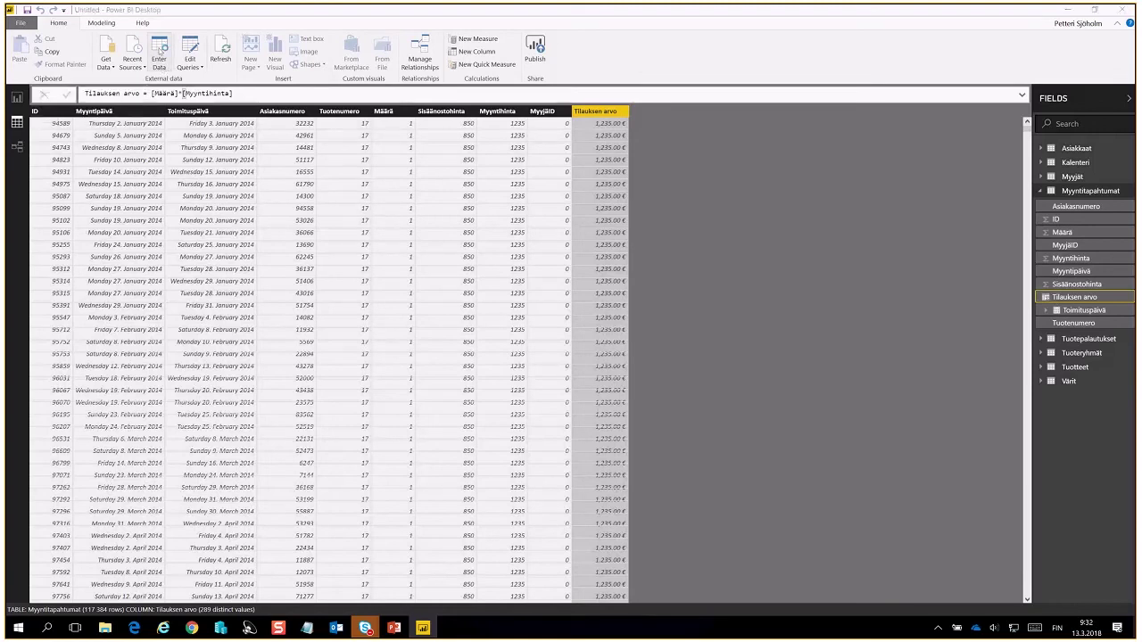
click(159, 52)
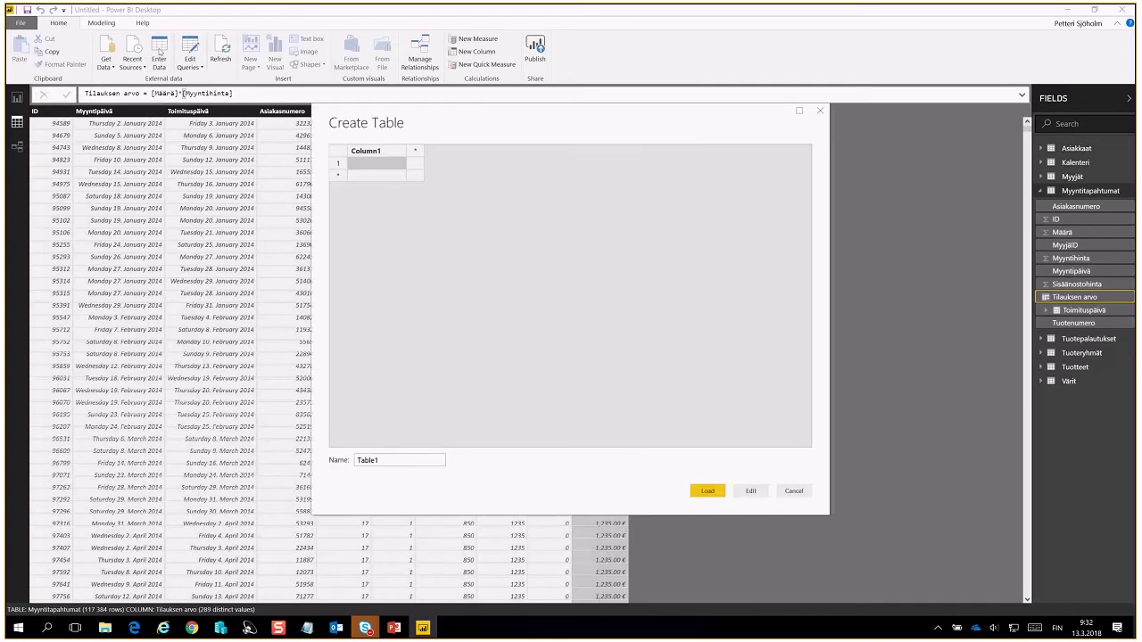
click(416, 459)
drag(416, 459, 289, 454)
text(Mit)
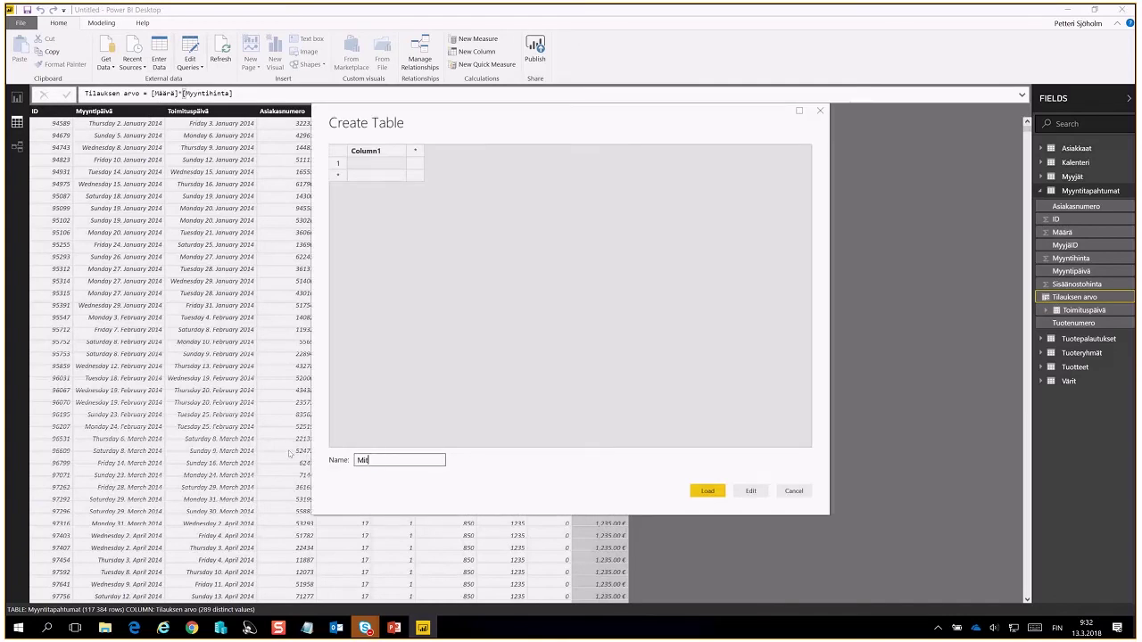
text(tarit)
click(709, 491)
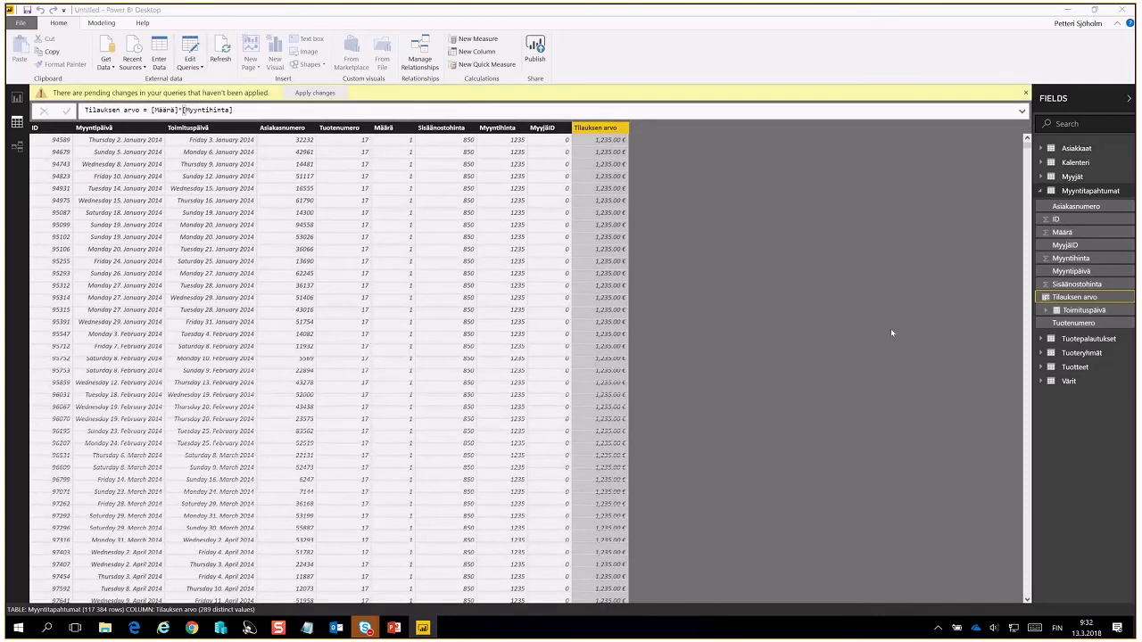
Step: Add a new measure to the Mittarit table
click(1073, 176)
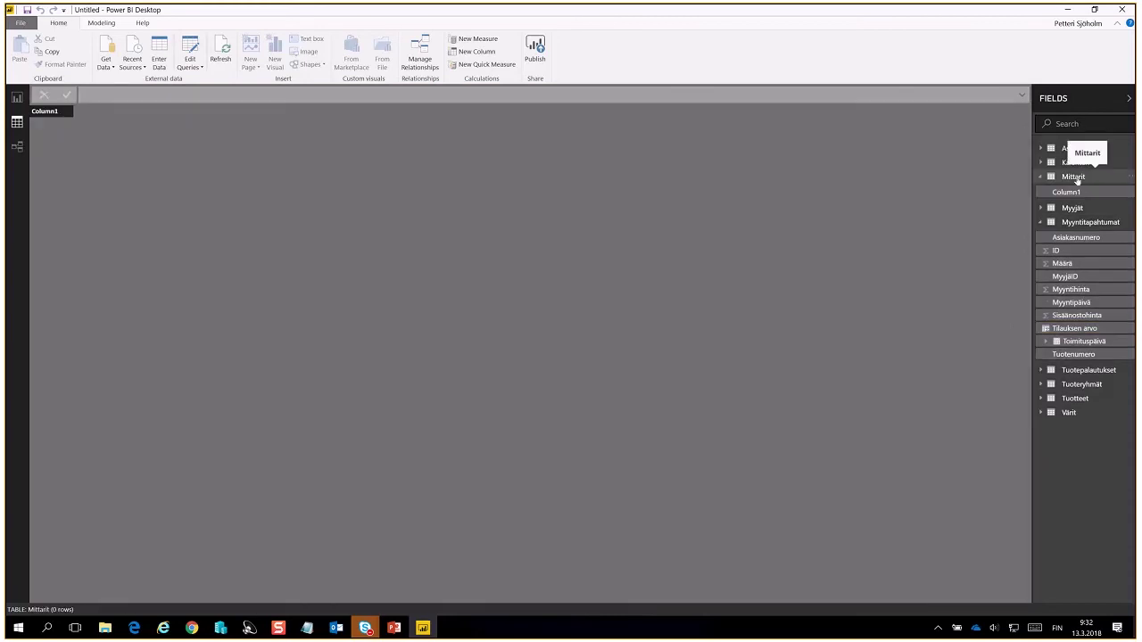
click(99, 24)
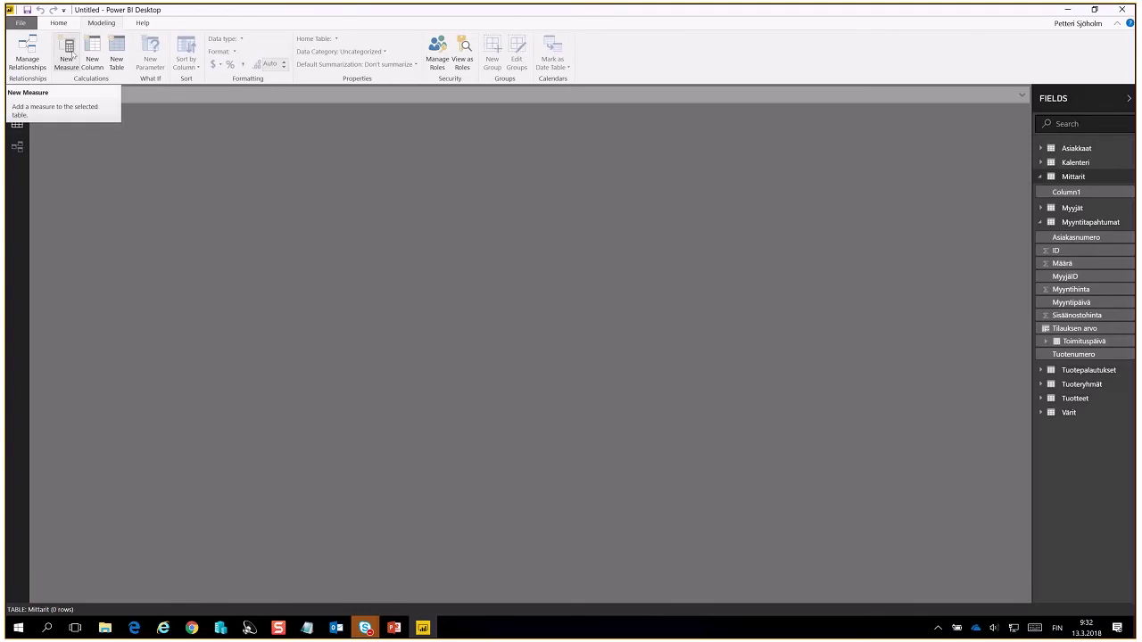
click(67, 53)
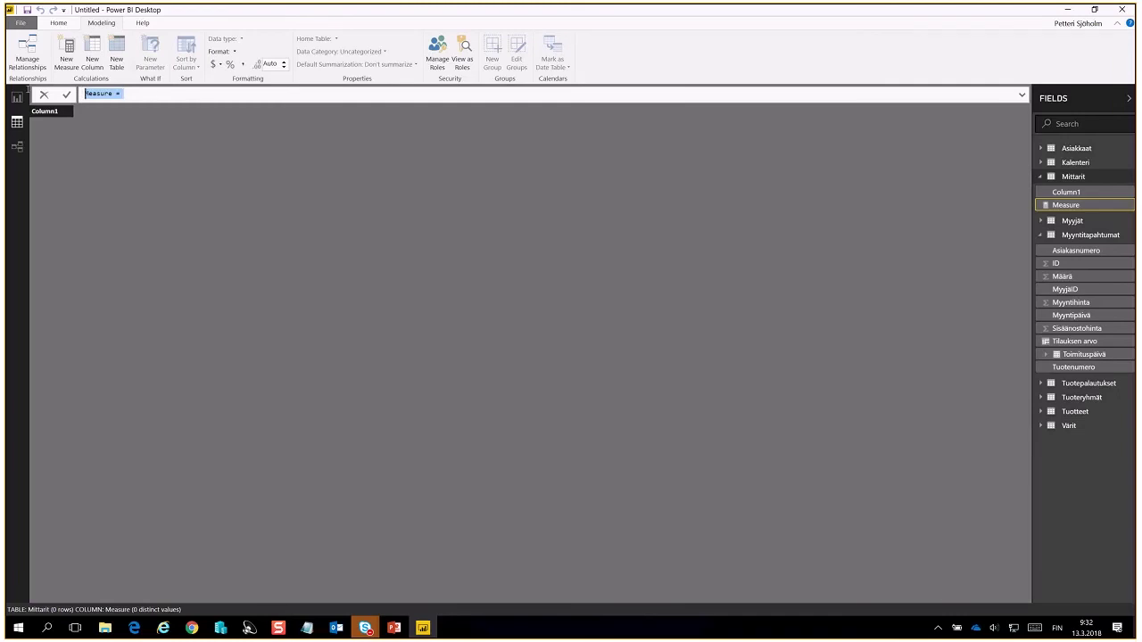
Step: Define the measure with the formula Tilauksien arvo = SUMX(Myyntitapahtumat;[Määrä]*[Myyntihinta])
text(Tilauksien ar)
text(vo = sumx)
key(Tab)
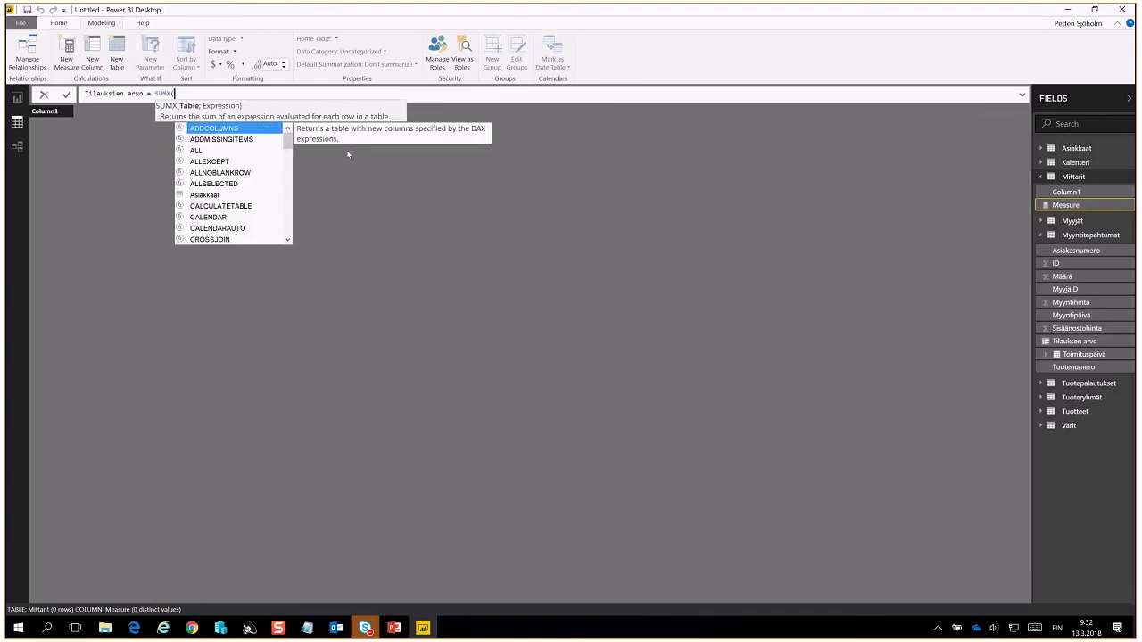
text(Myyn)
key(Tab)
text(;)
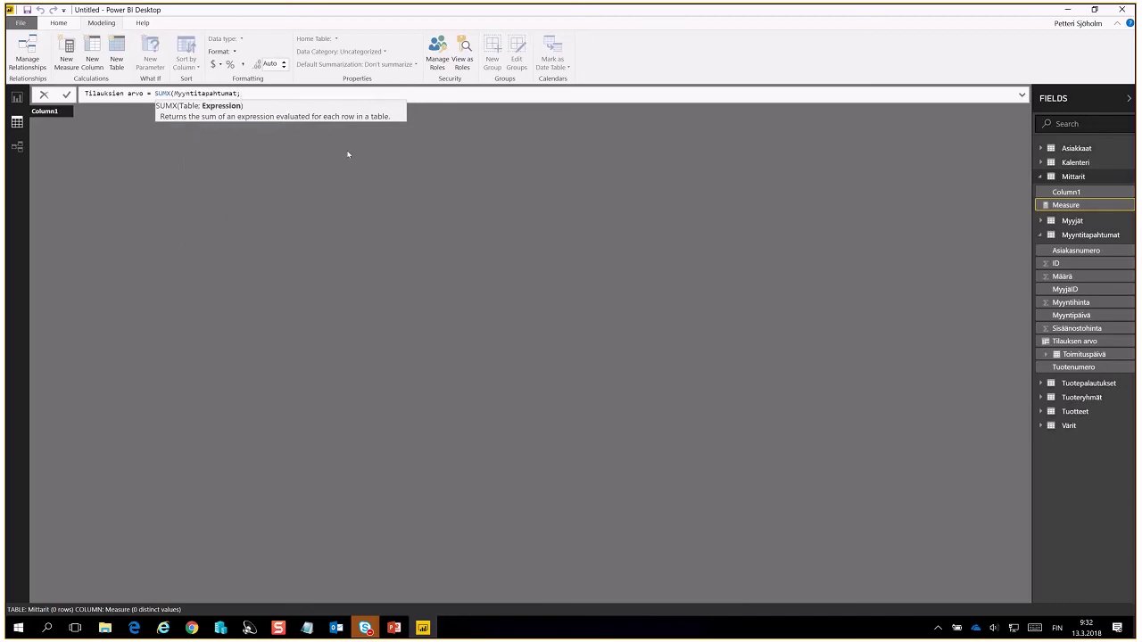
text([Mää)
key(Tab)
text(*[Myyn)
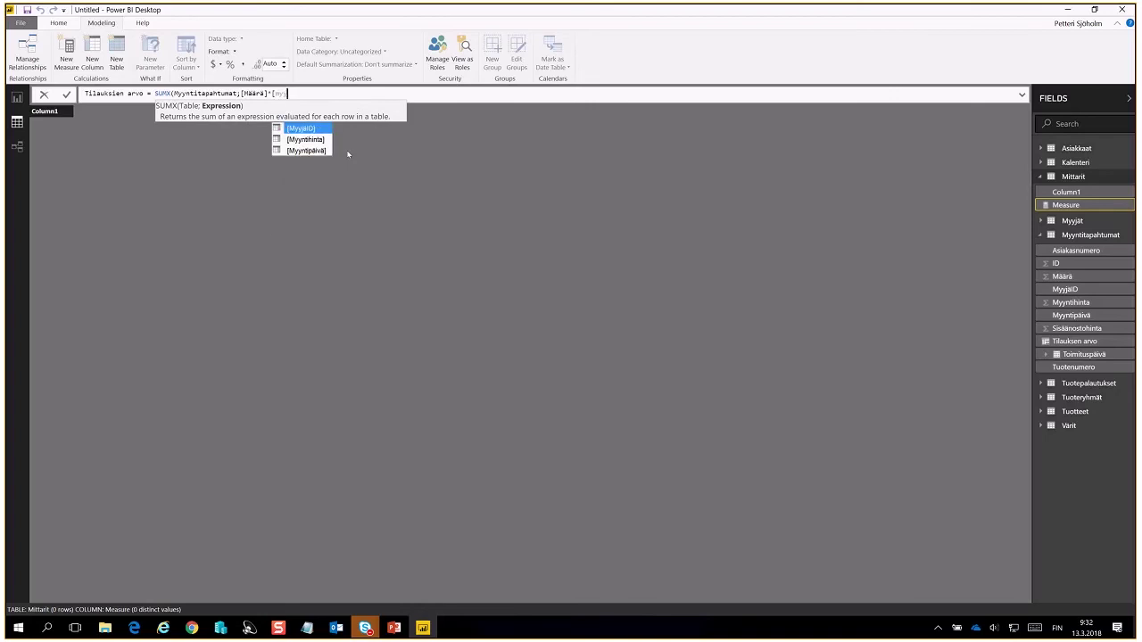
key(Tab)
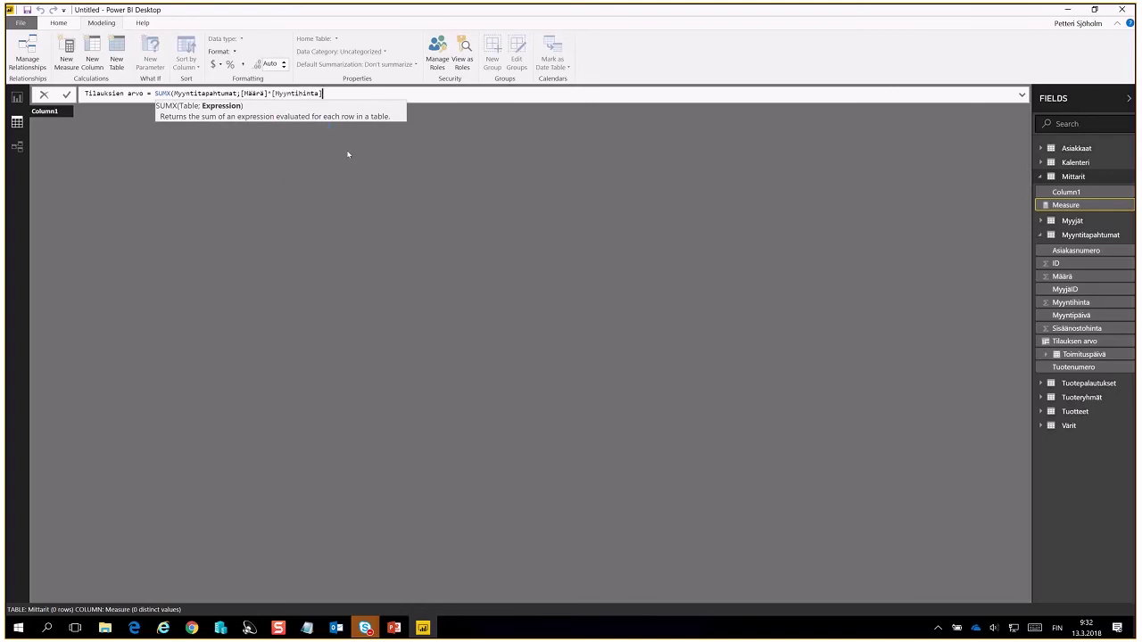
text())
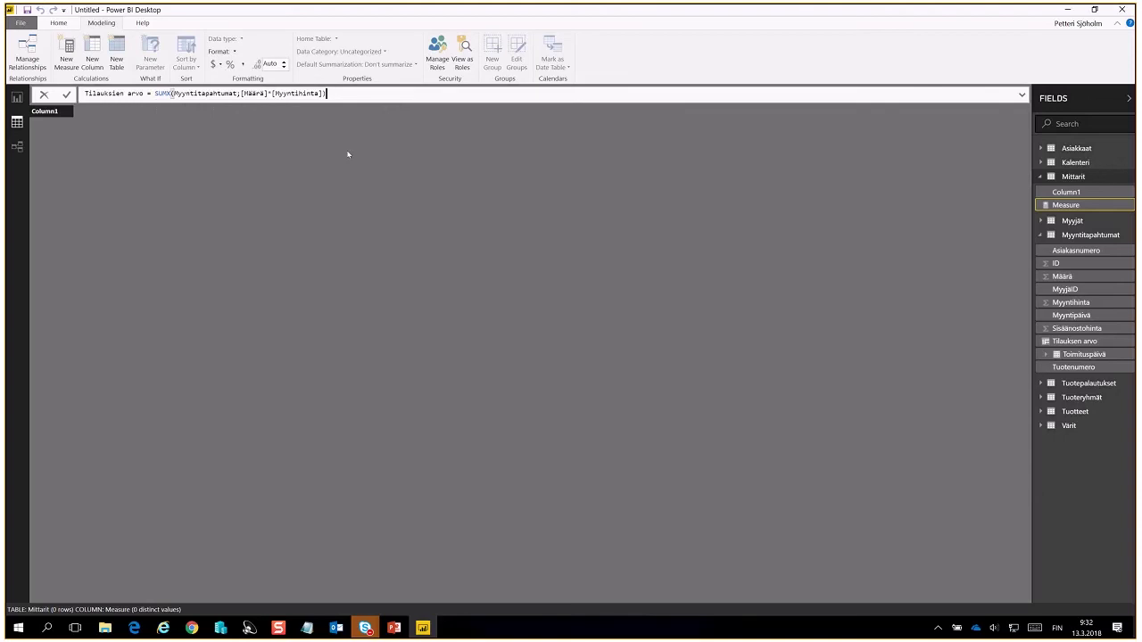
key(Return)
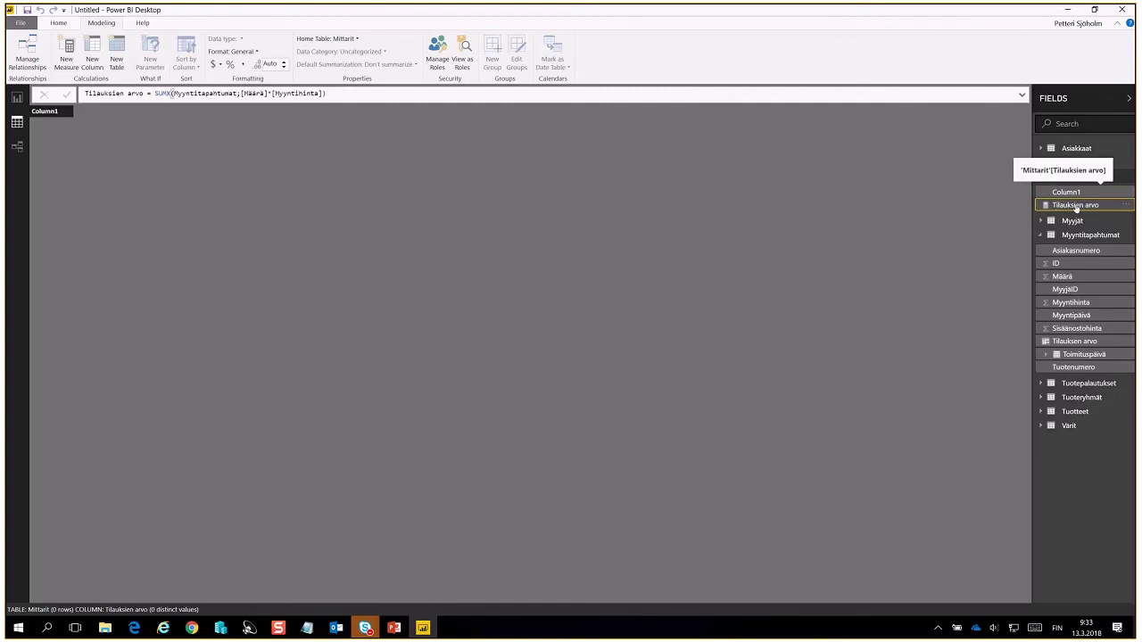
Step: Format the Tilauksien arvo measure as currency with the € Euro (123 €) option
click(59, 23)
click(102, 23)
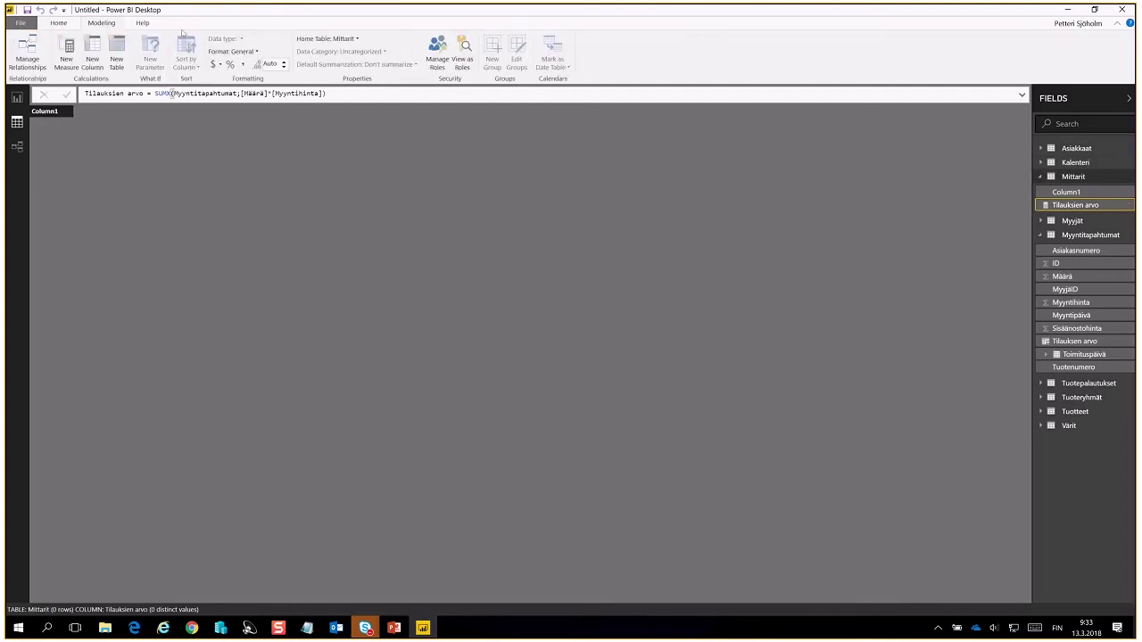
click(253, 52)
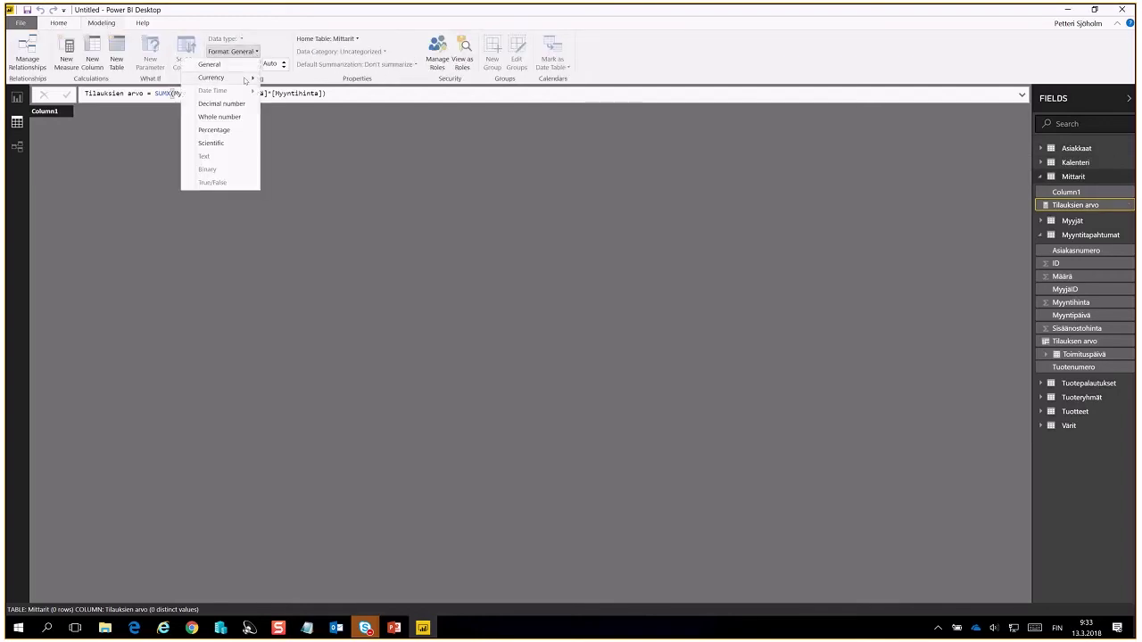
mouse_move(244, 80)
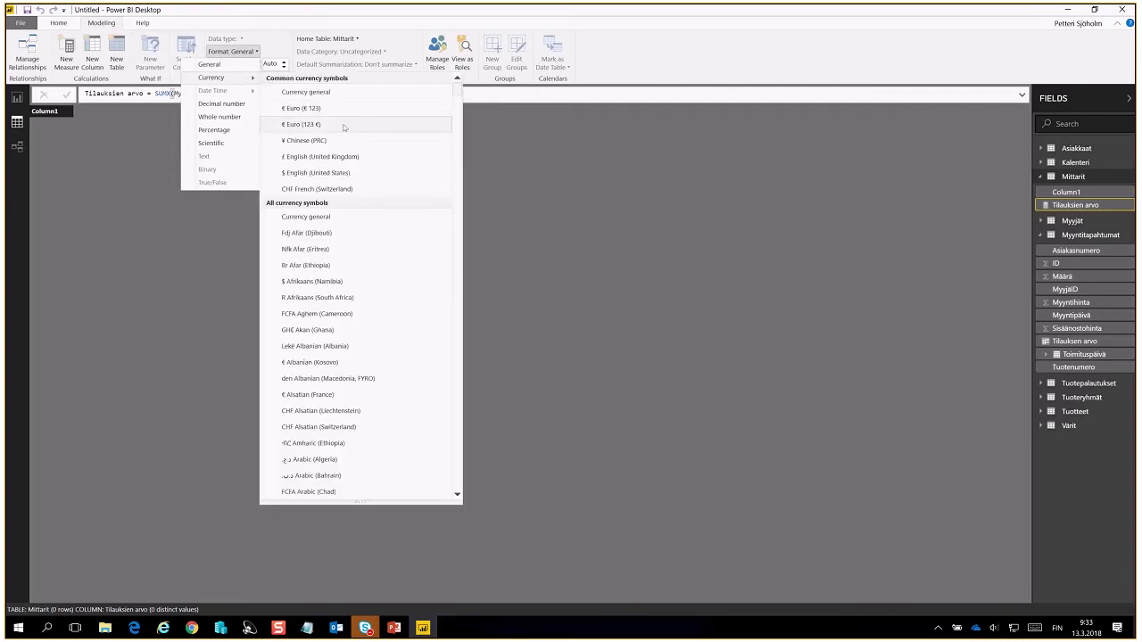
click(343, 126)
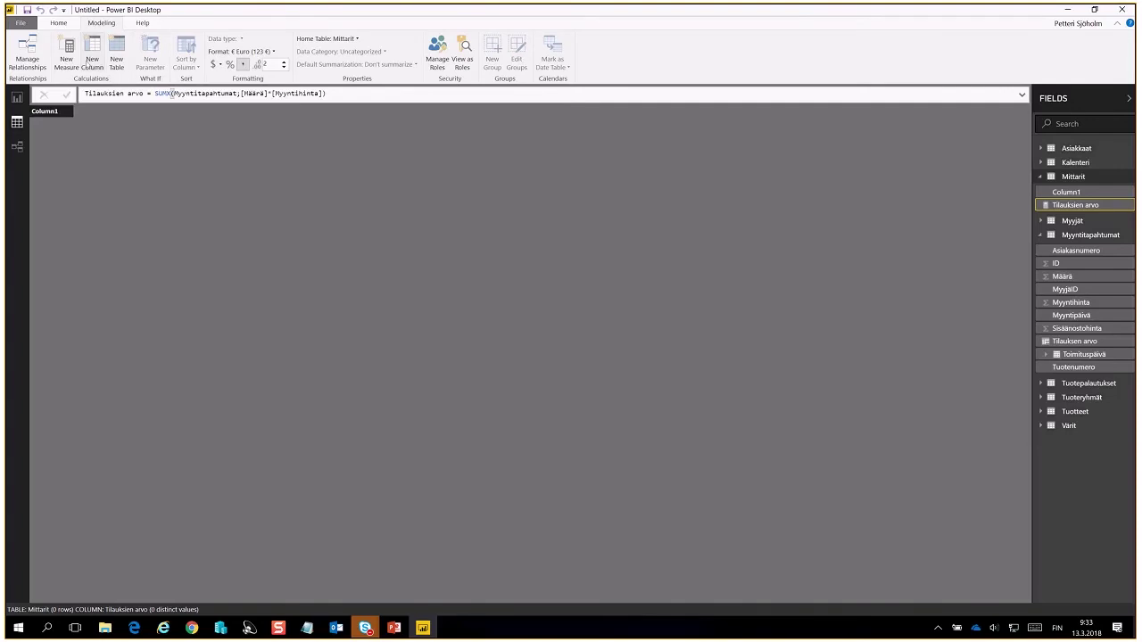
Step: Add another measure to Mittarit, name it Tilauksien arvo edellisvuonna and start its formula with CALCULATE(
click(68, 53)
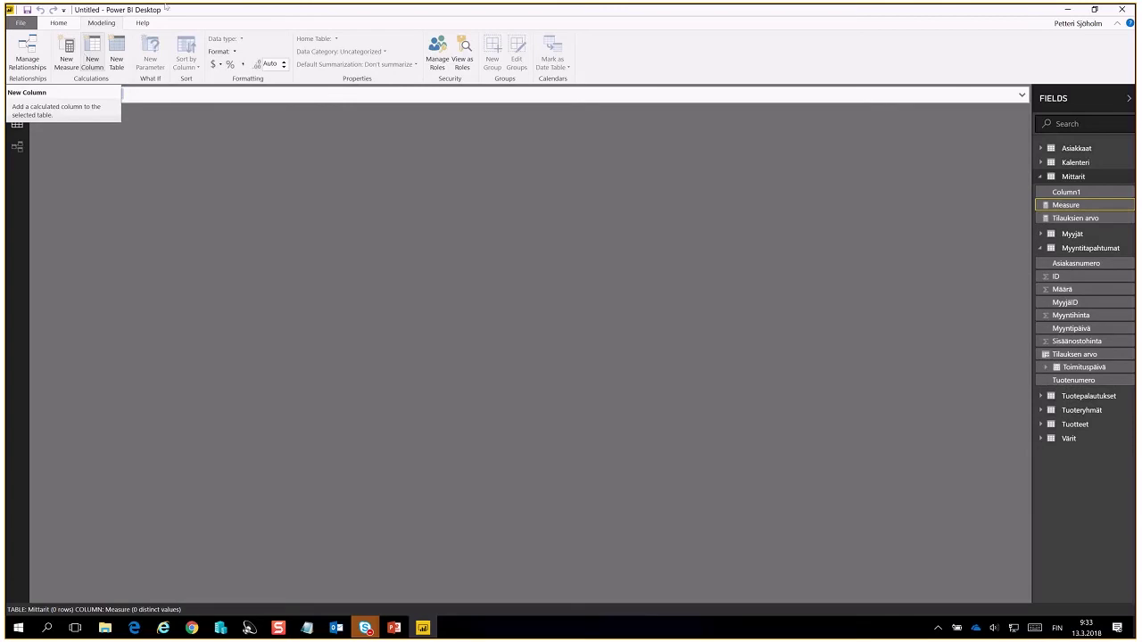
click(139, 92)
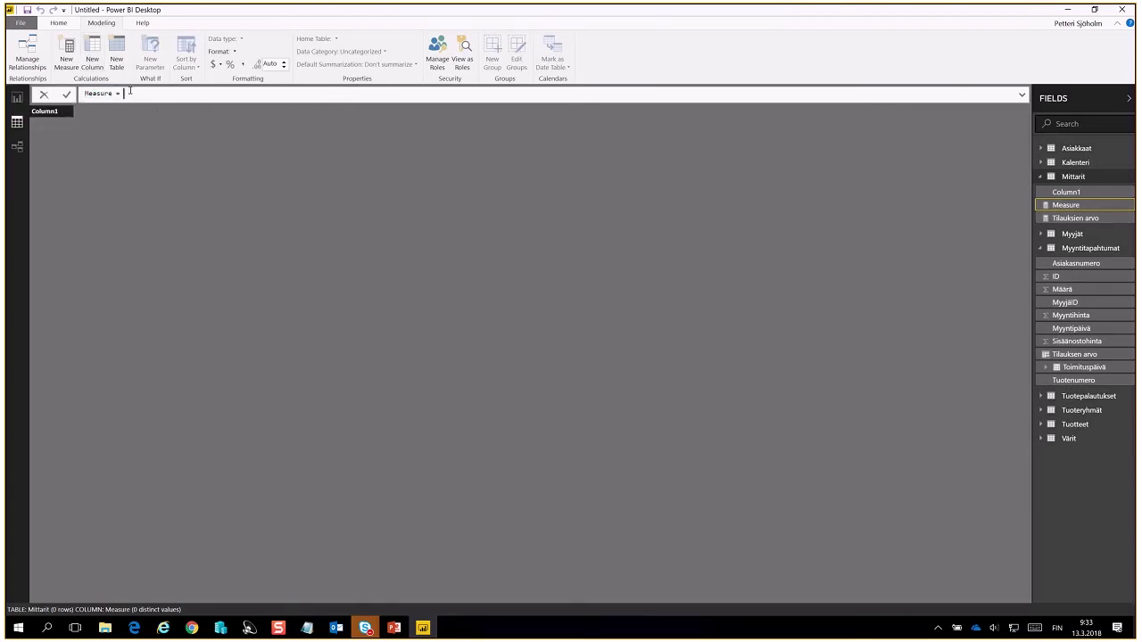
key(BackSpace)
key(BackSpace)
key(BackSpace)
key(BackSpace)
key(BackSpace)
key(BackSpace)
key(BackSpace)
key(BackSpace)
key(BackSpace)
key(BackSpace)
text(Tilauksien arvo eell)
key(BackSpace)
key(BackSpace)
key(BackSpace)
text(dellisvuonna = CALCULATE()
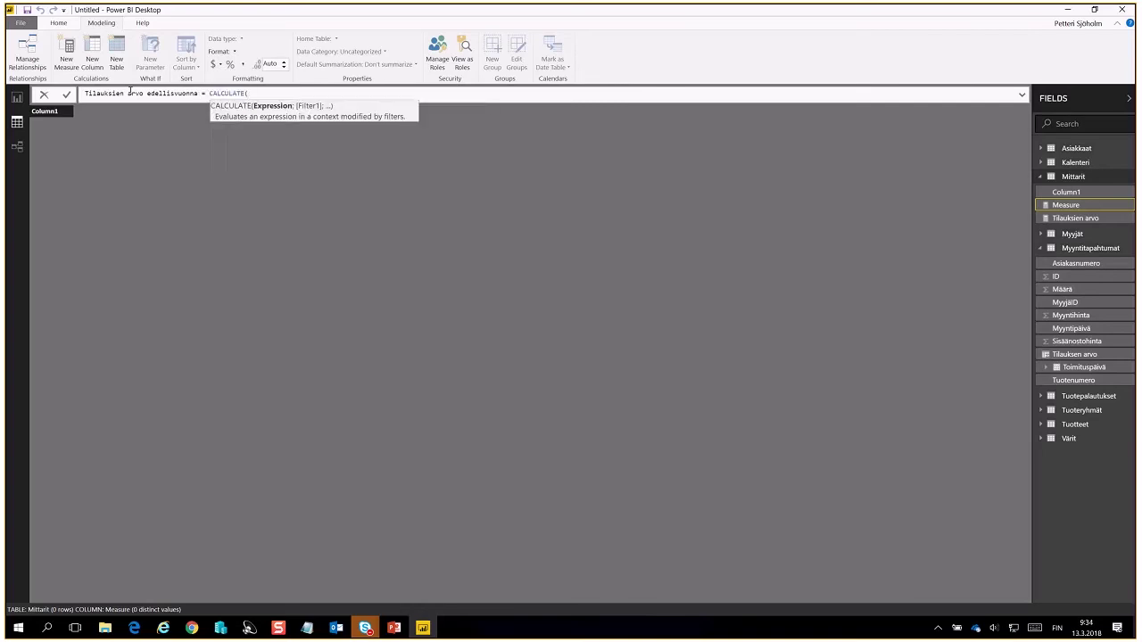
Step: Complete the CALCULATE formula with [Tilauksien arvo];SAMEPERIODLASTYEAR(Kalenteri[Päivämäärä])) and commit the measure
text([)
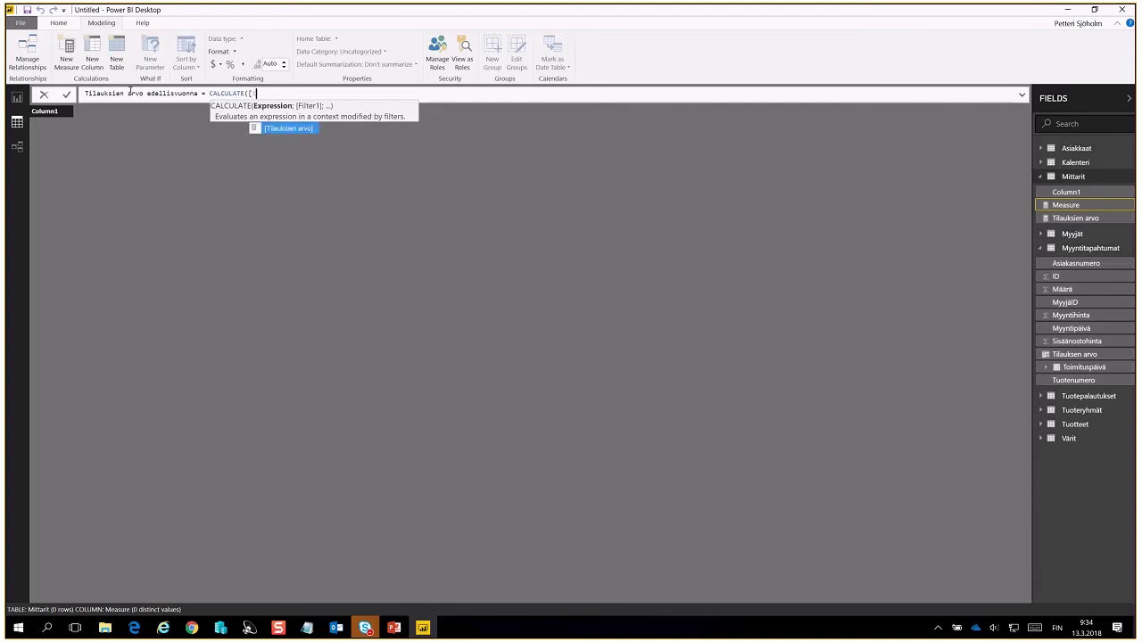
key(Tab)
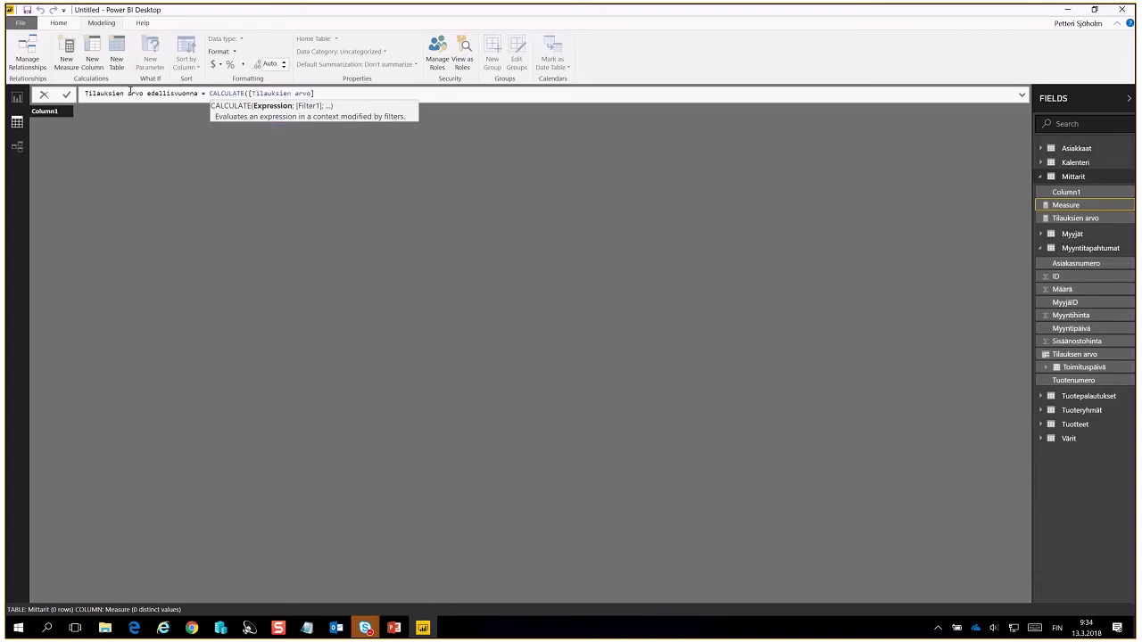
text(;sam)
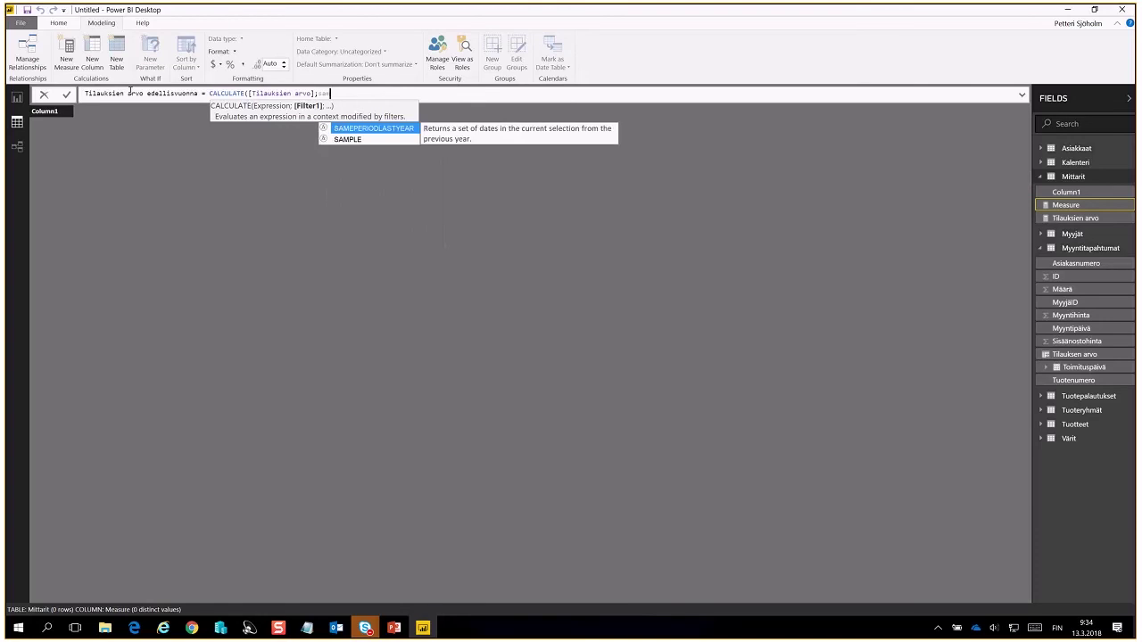
key(Tab)
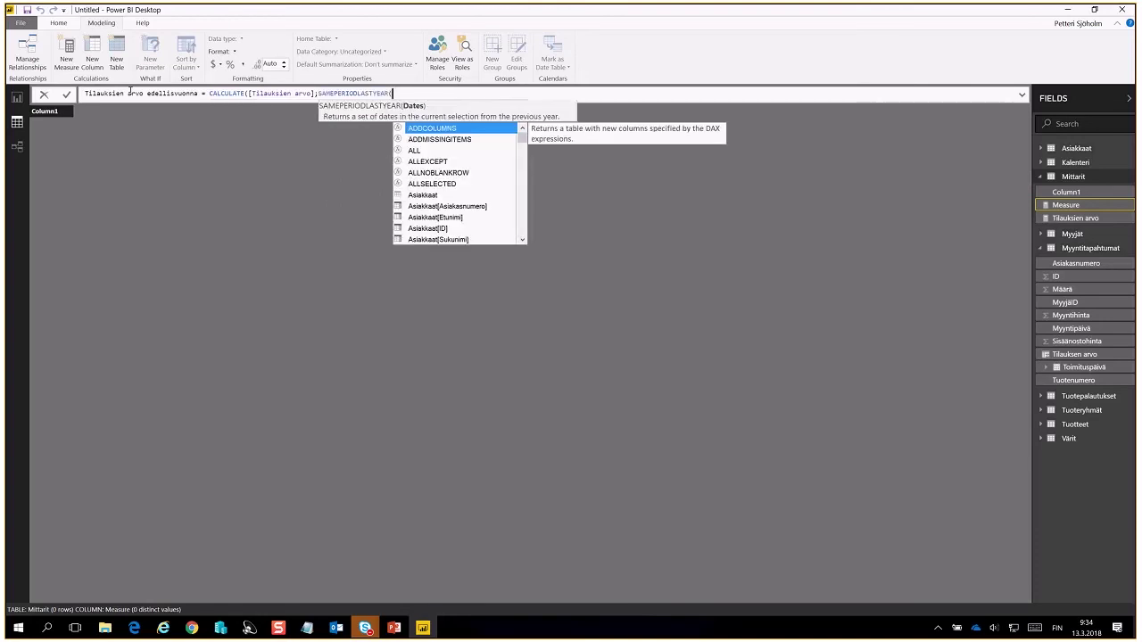
text(kal)
key(Down)
key(Tab)
text())
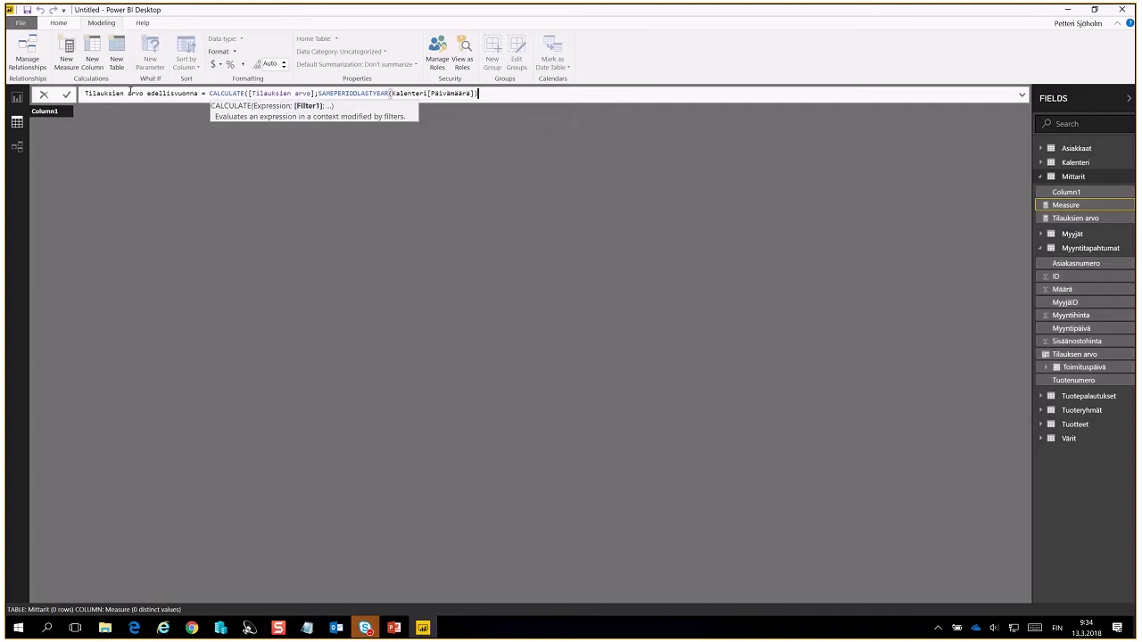
text())
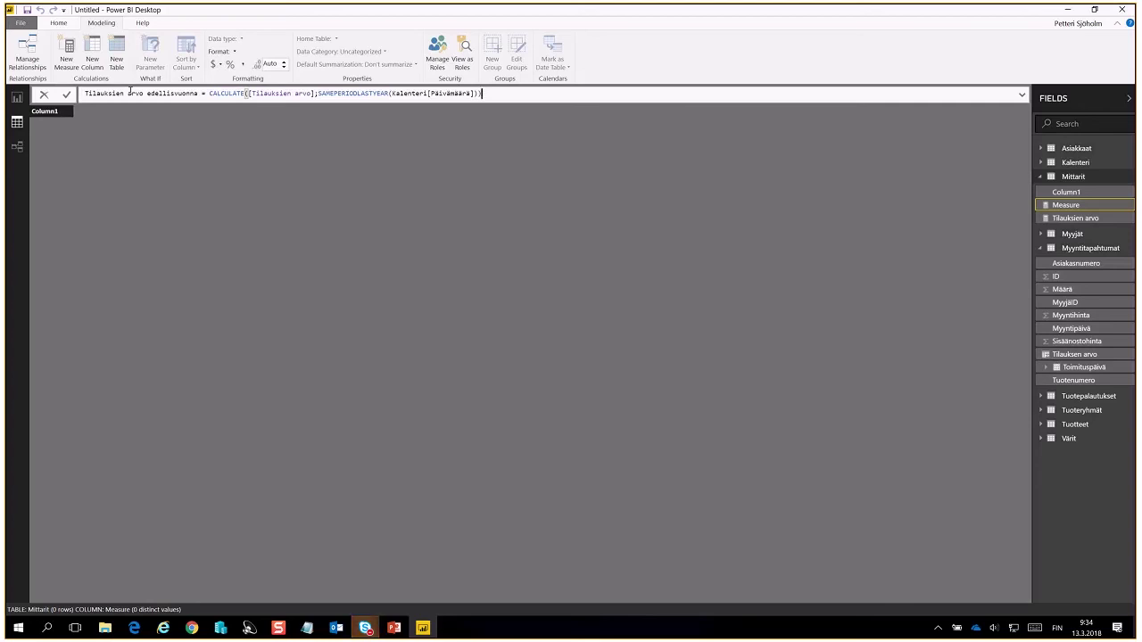
key(Return)
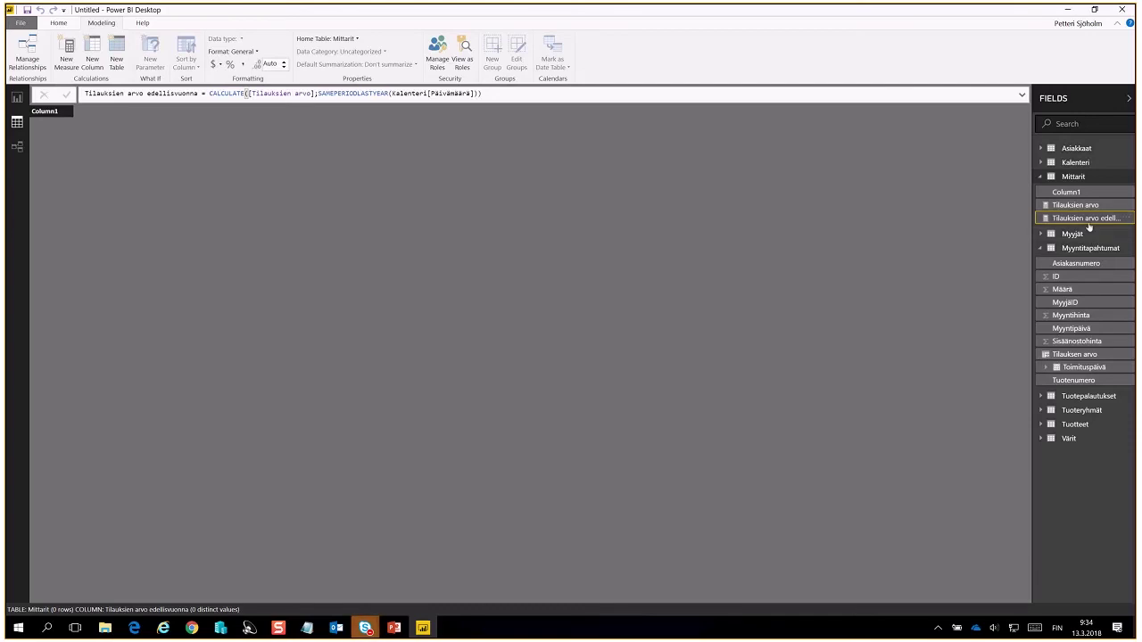
Step: Format the Tilauksien arvo edellisvuonna measure as € Euro (123 €) currency, and hide Column1 of Mittarit from the report view
click(250, 52)
mouse_move(250, 82)
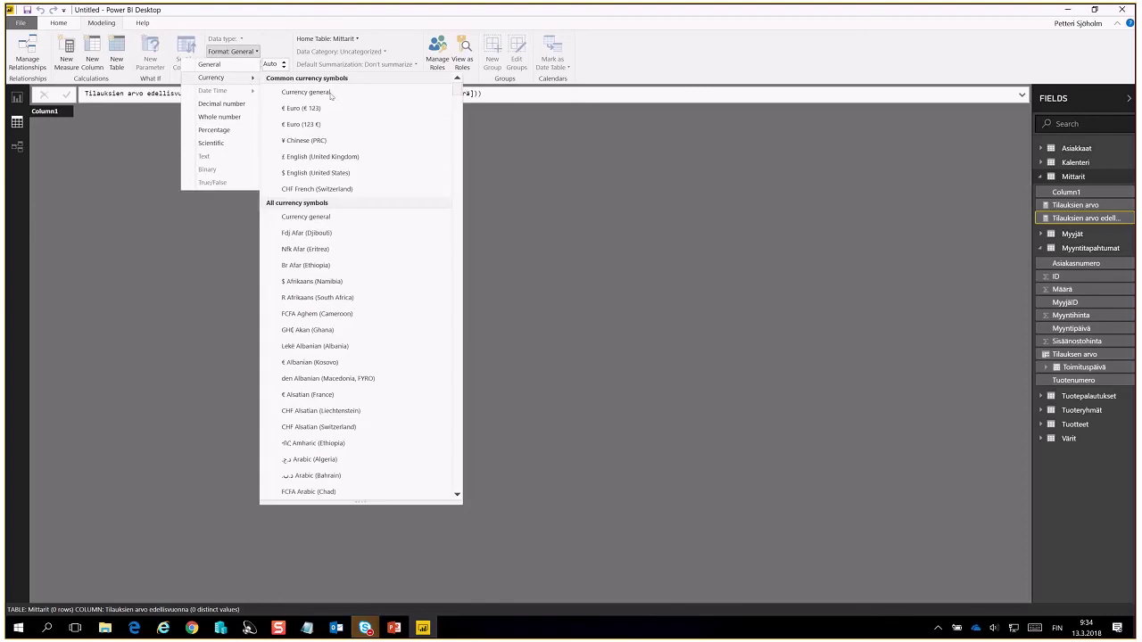
click(342, 125)
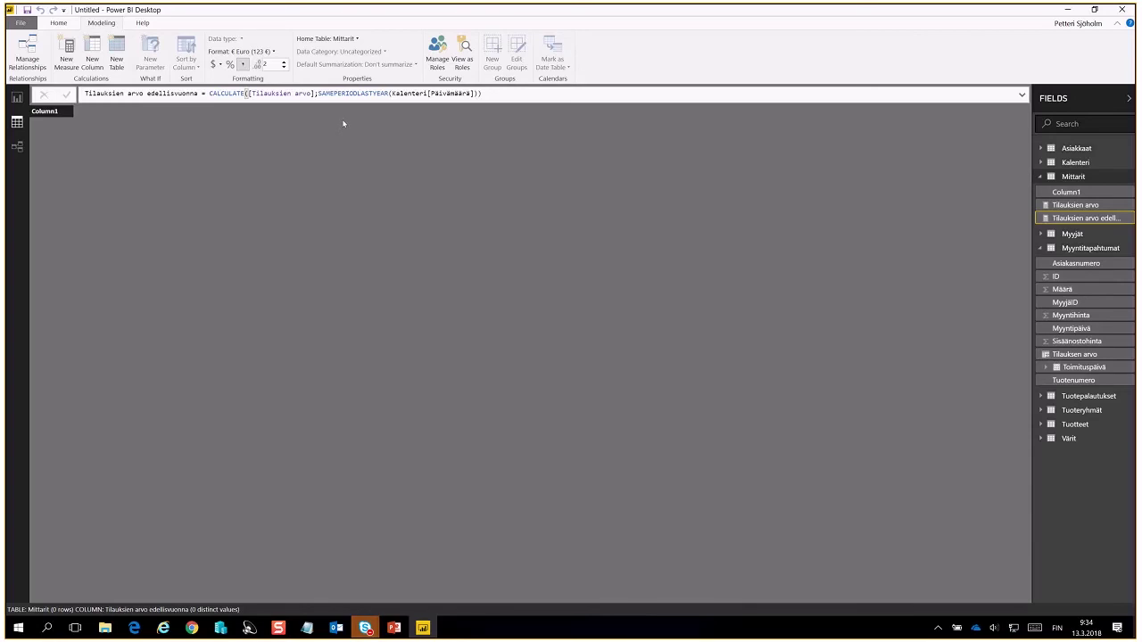
right_click(1059, 200)
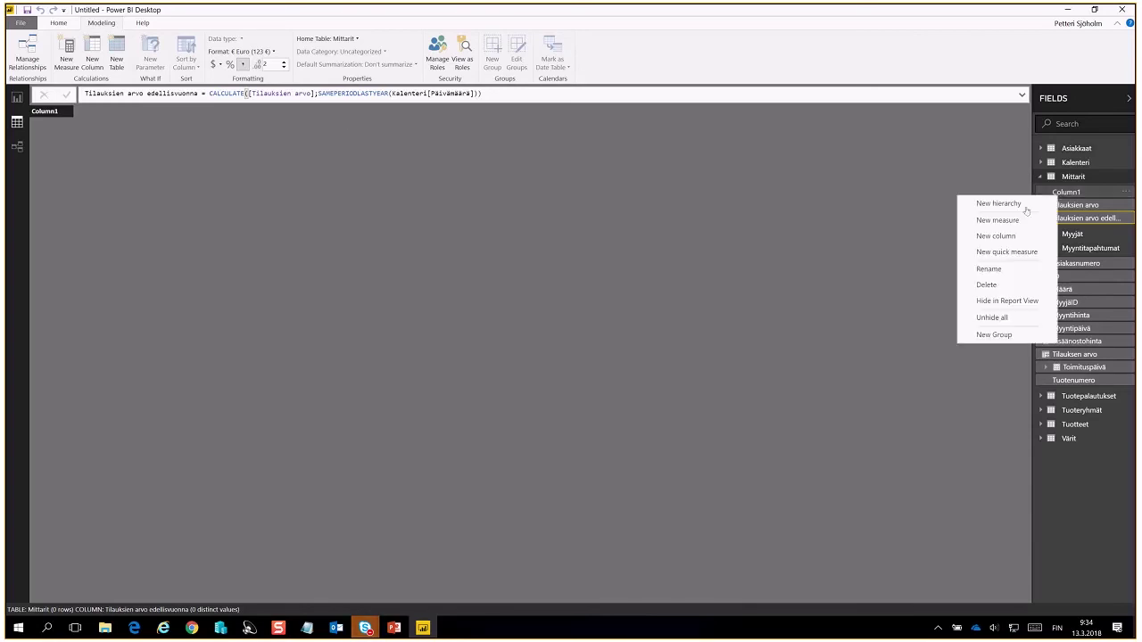
click(1007, 303)
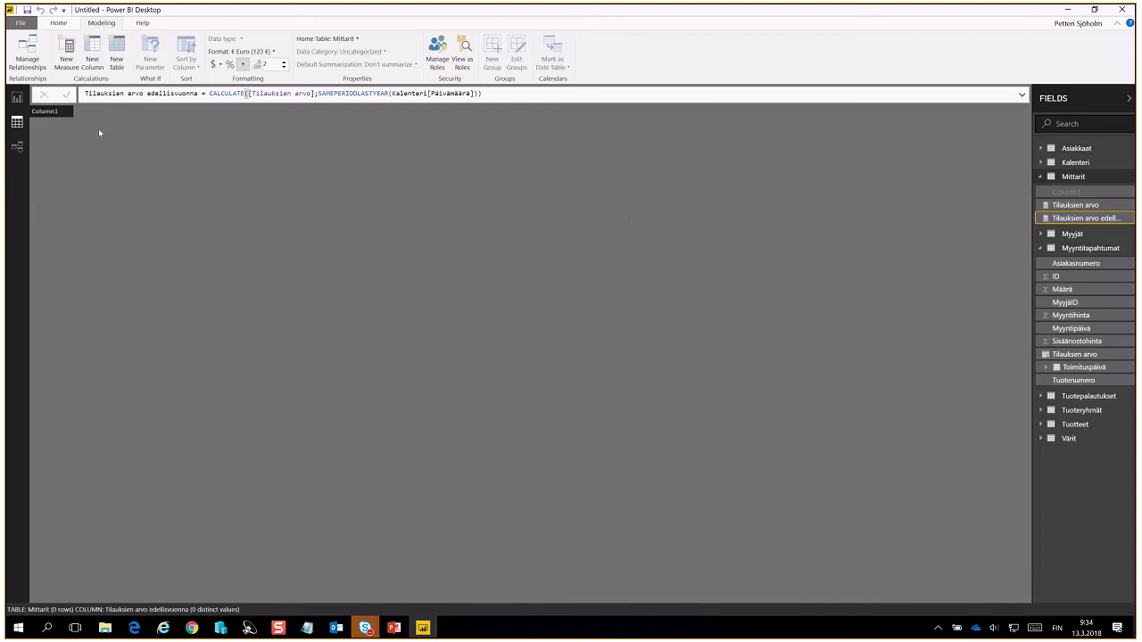
Step: Return to the report page, shift the product table visual slightly and add the Tilauksien arvo measure to it
click(15, 99)
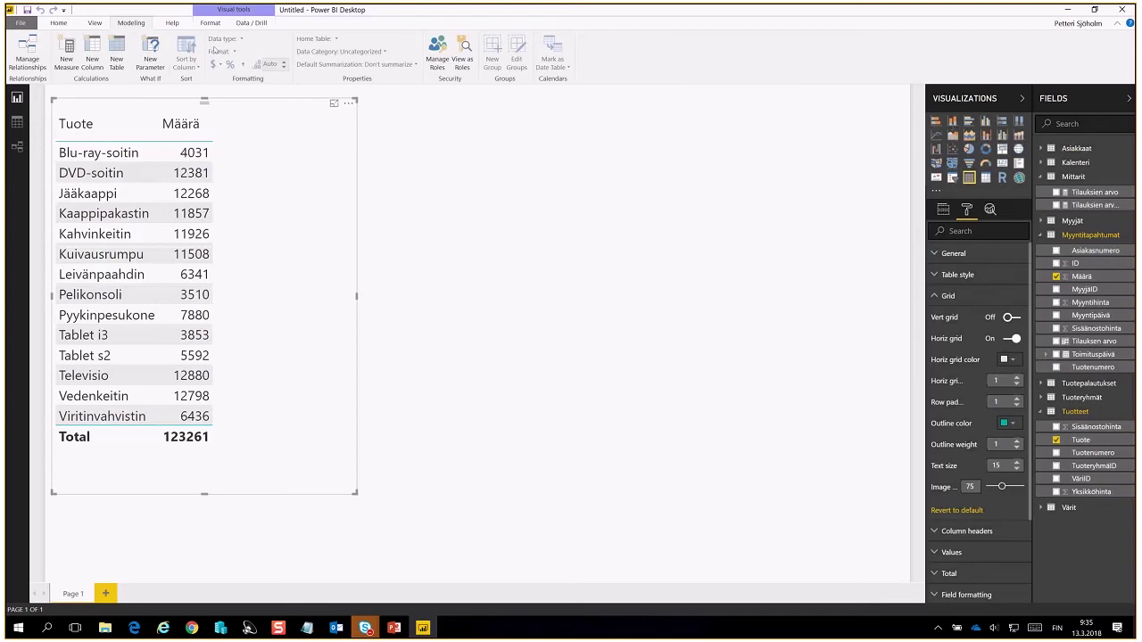
click(65, 23)
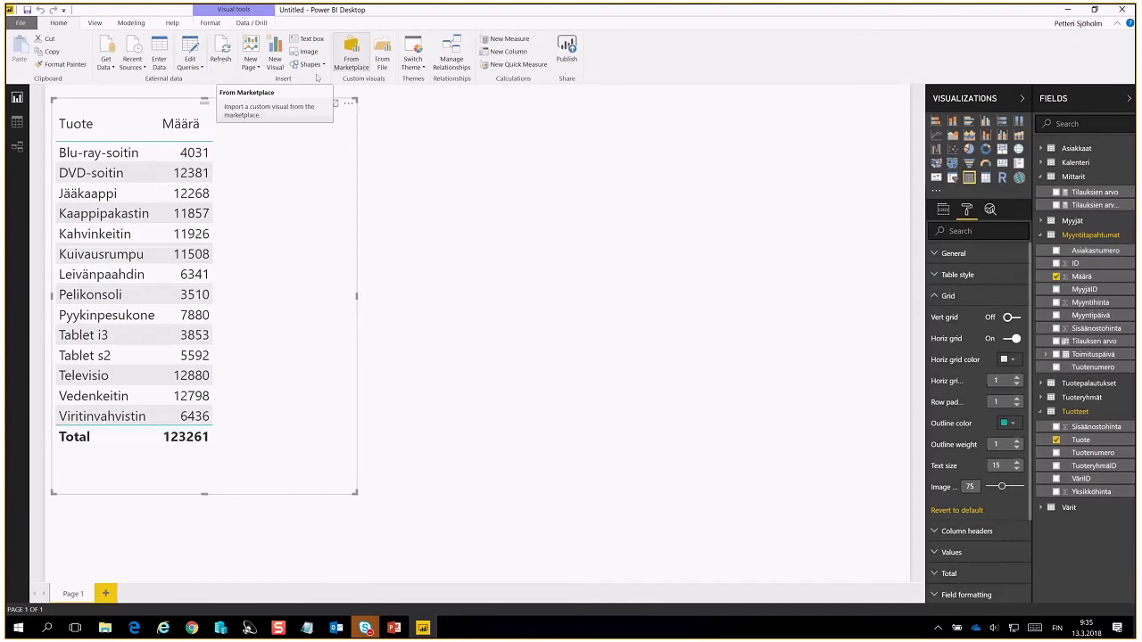
drag(264, 104, 273, 101)
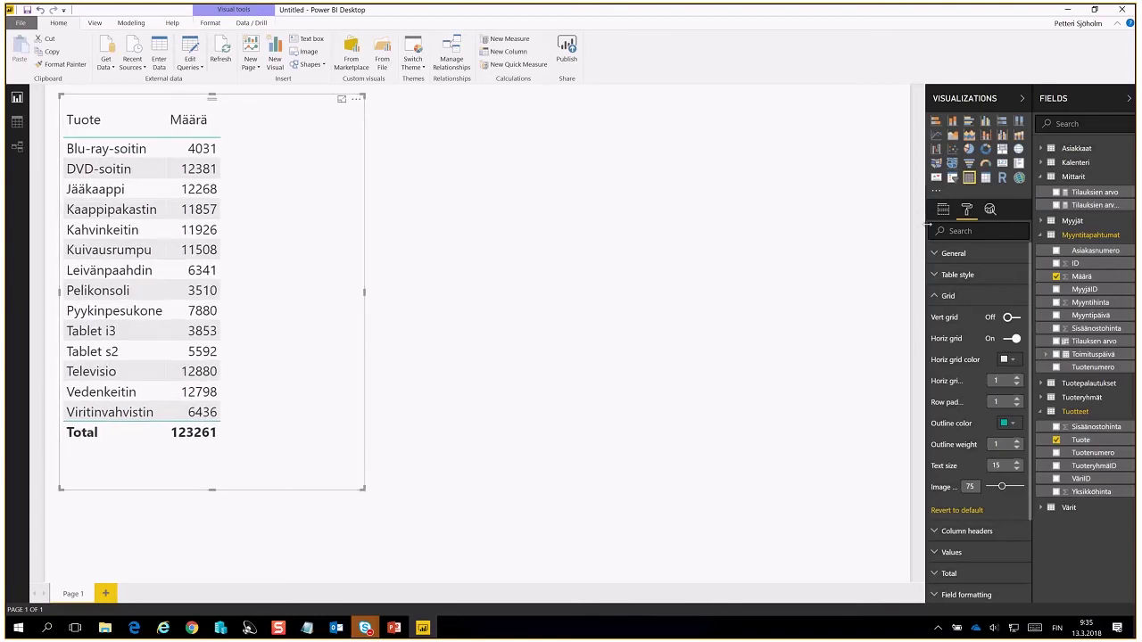
click(1056, 192)
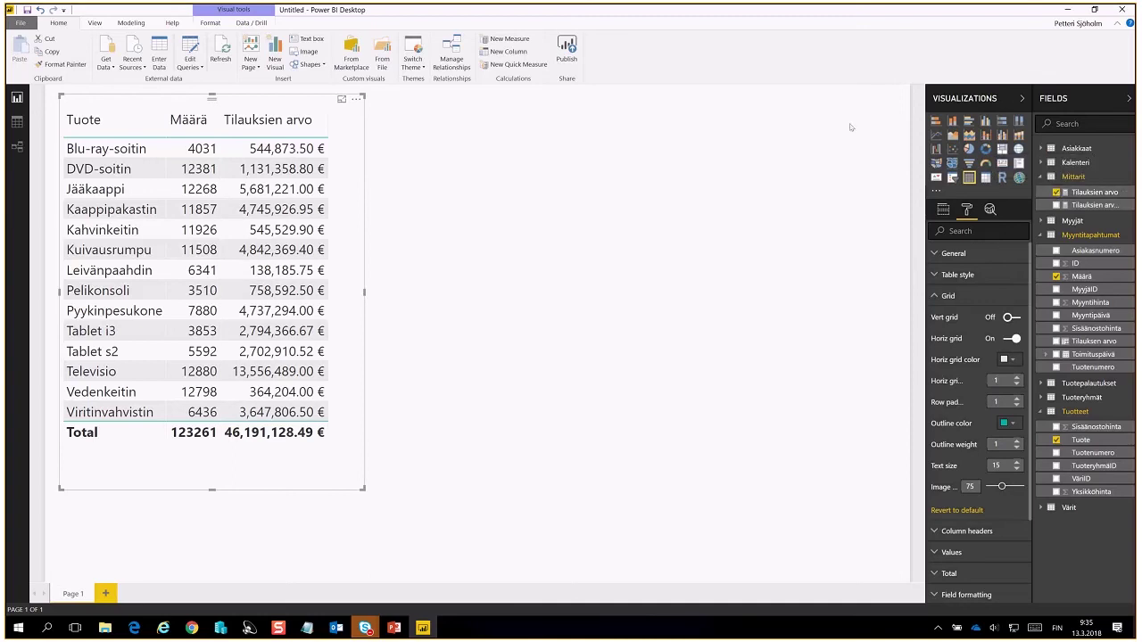
Step: Add a stacked column chart of the Tilauksien arvo measure by Kalenteri Vuosi, and enlarge it to fill the width beside the product table
click(608, 181)
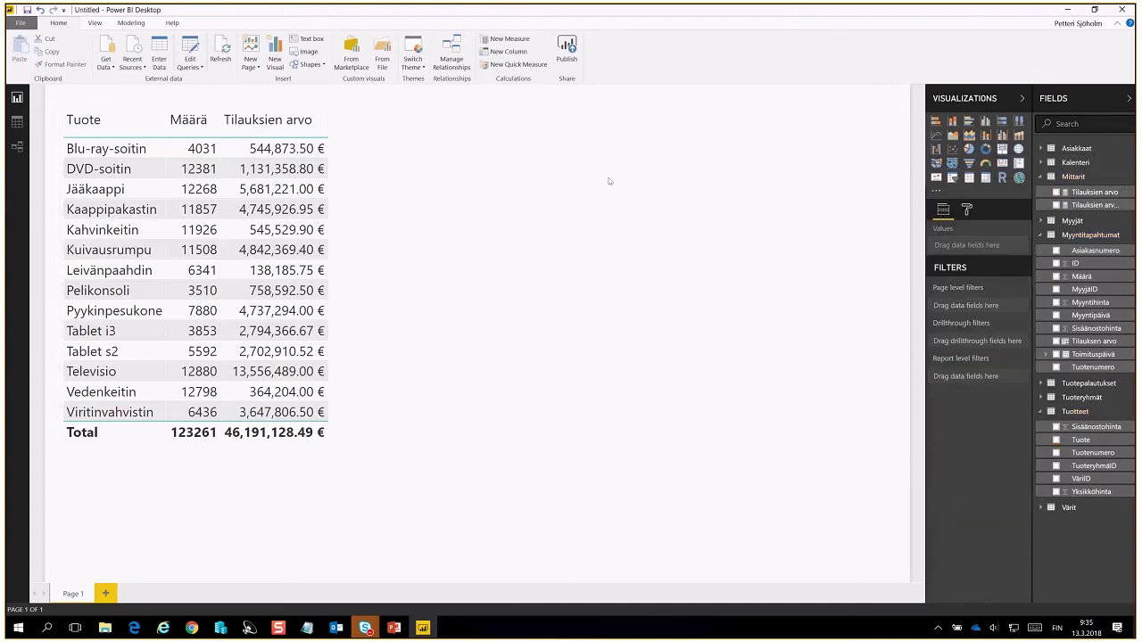
click(952, 124)
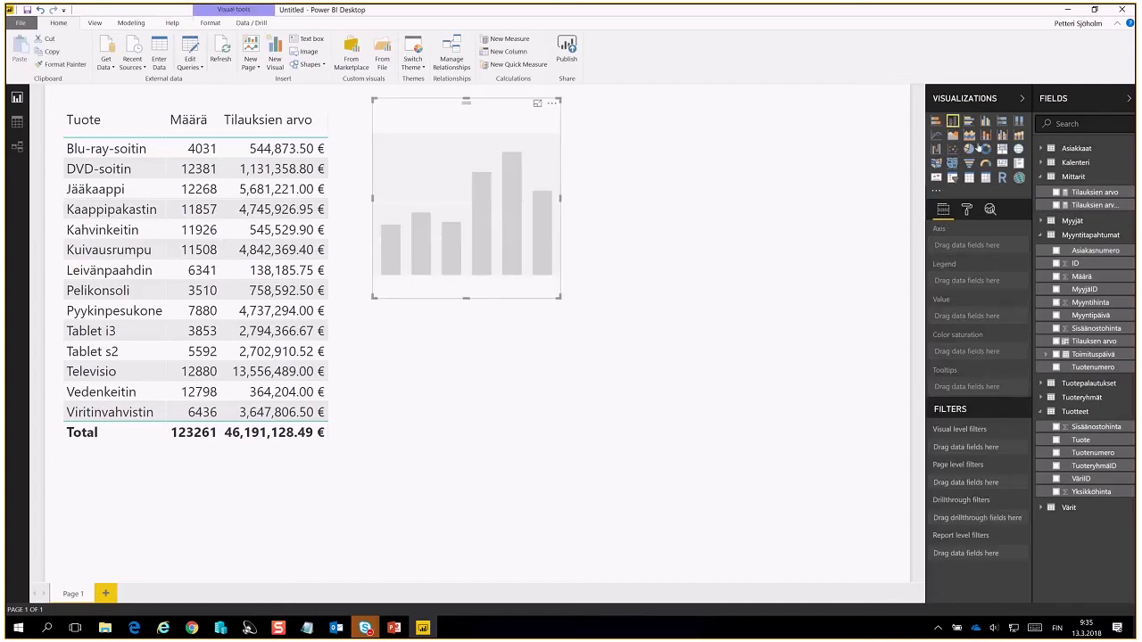
click(1062, 163)
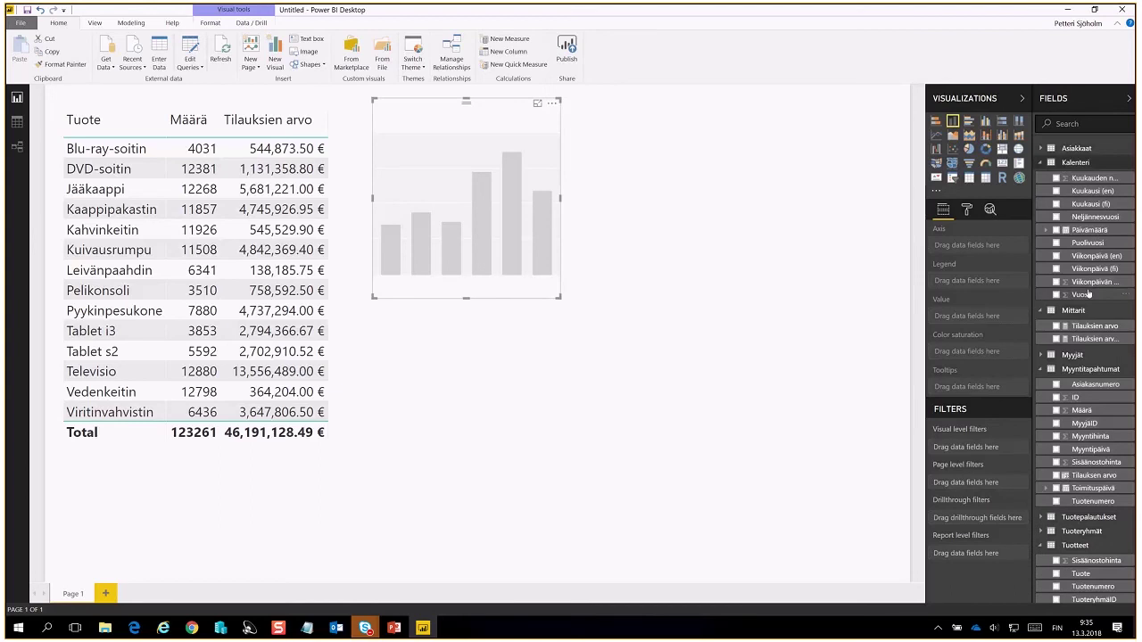
drag(1087, 289, 976, 249)
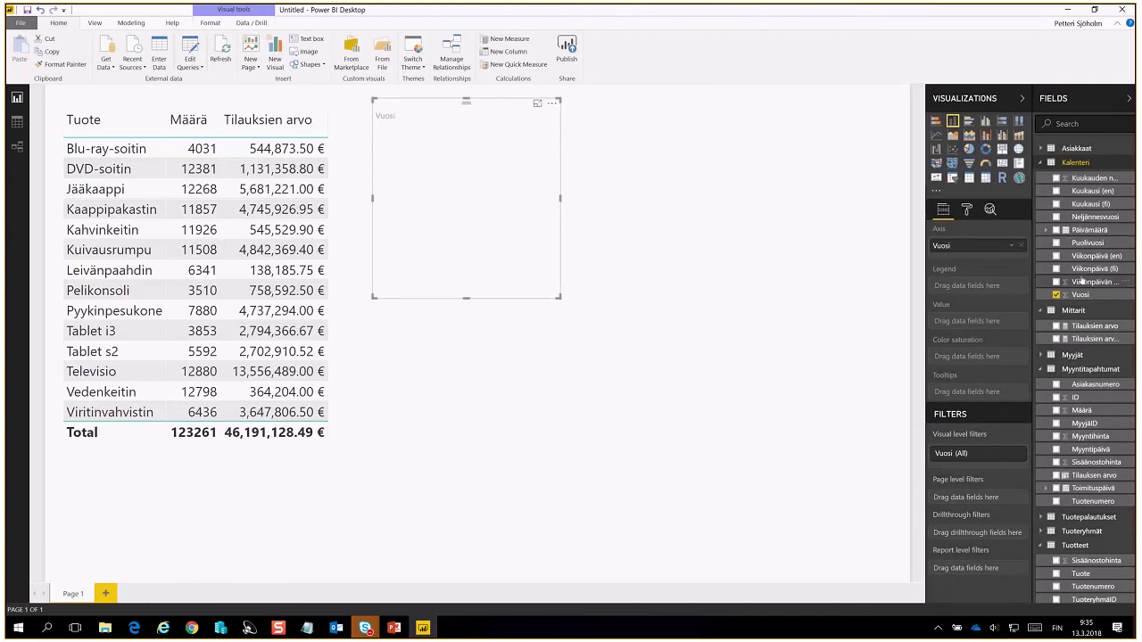
scroll(1081, 280, down, 1)
drag(1081, 282, 972, 325)
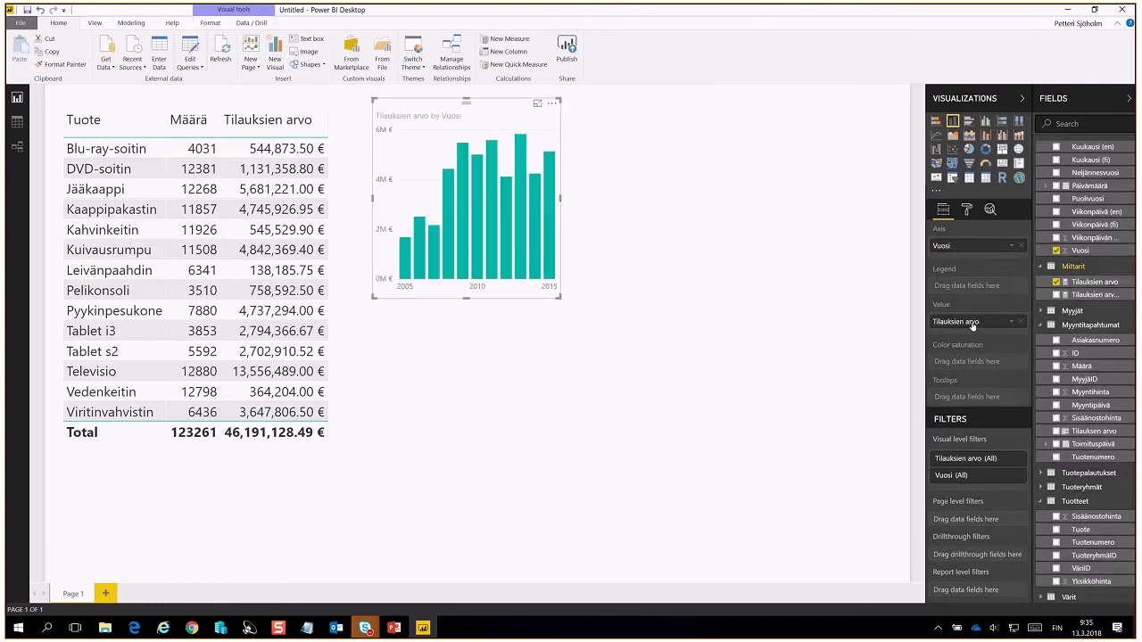
drag(560, 297, 883, 314)
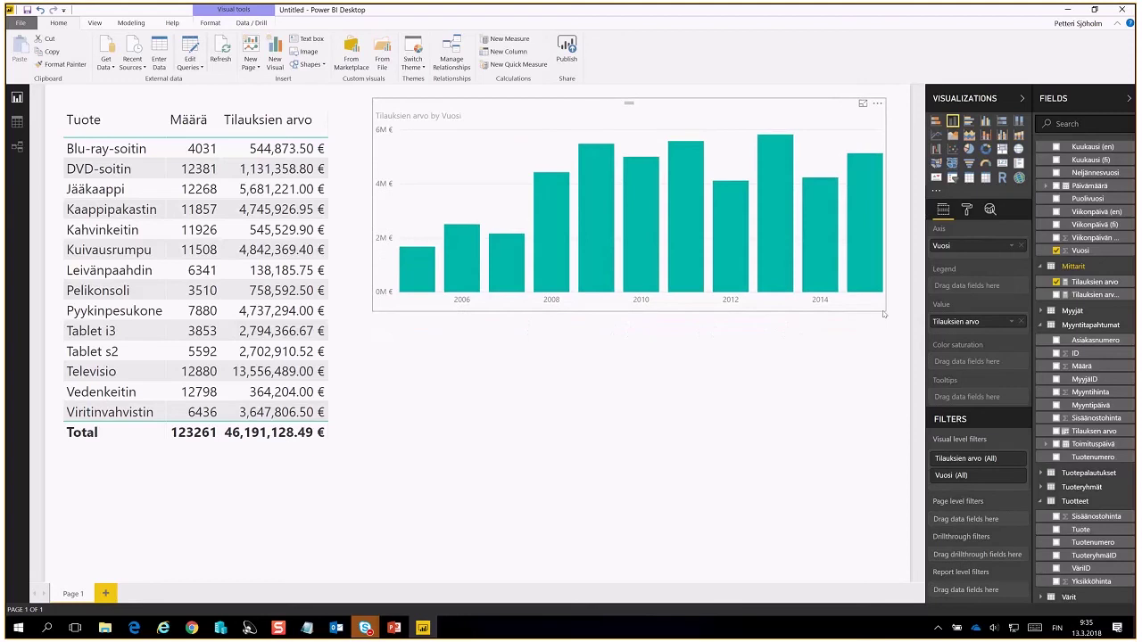
click(766, 367)
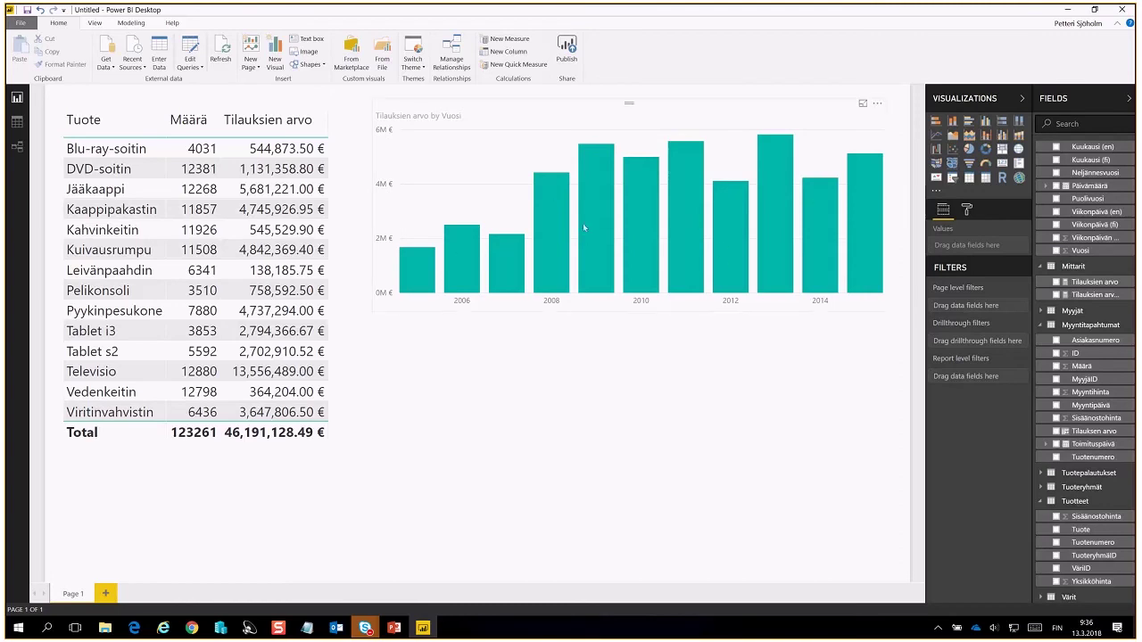
Step: Cross-filter the product table by the 2012 column of the yearly chart and clear the selection again
mouse_move(736, 249)
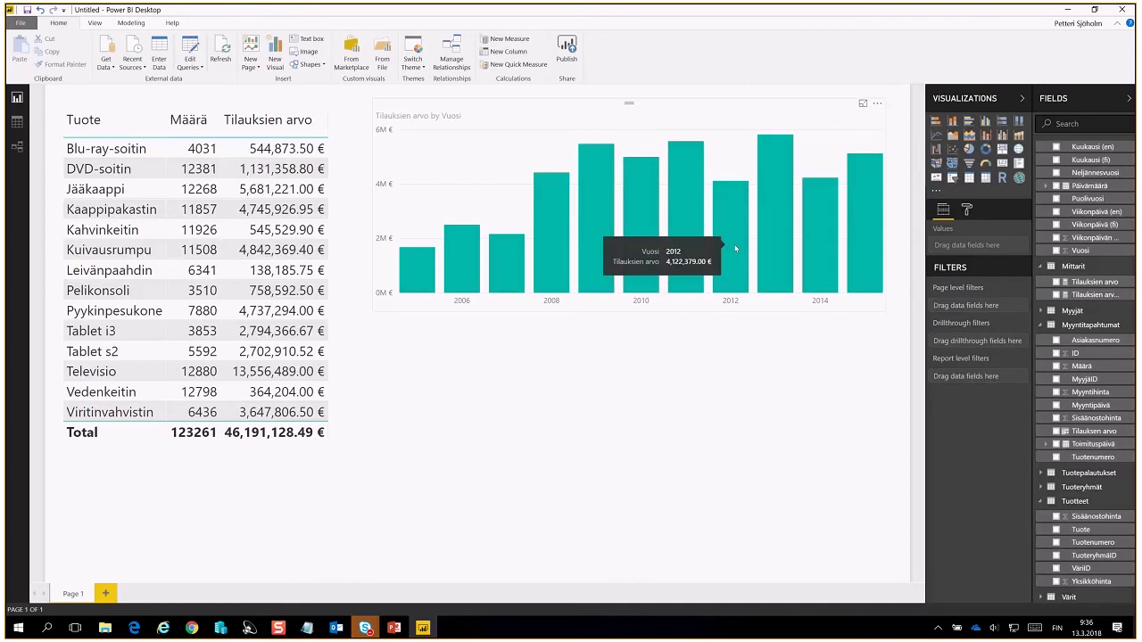
click(736, 248)
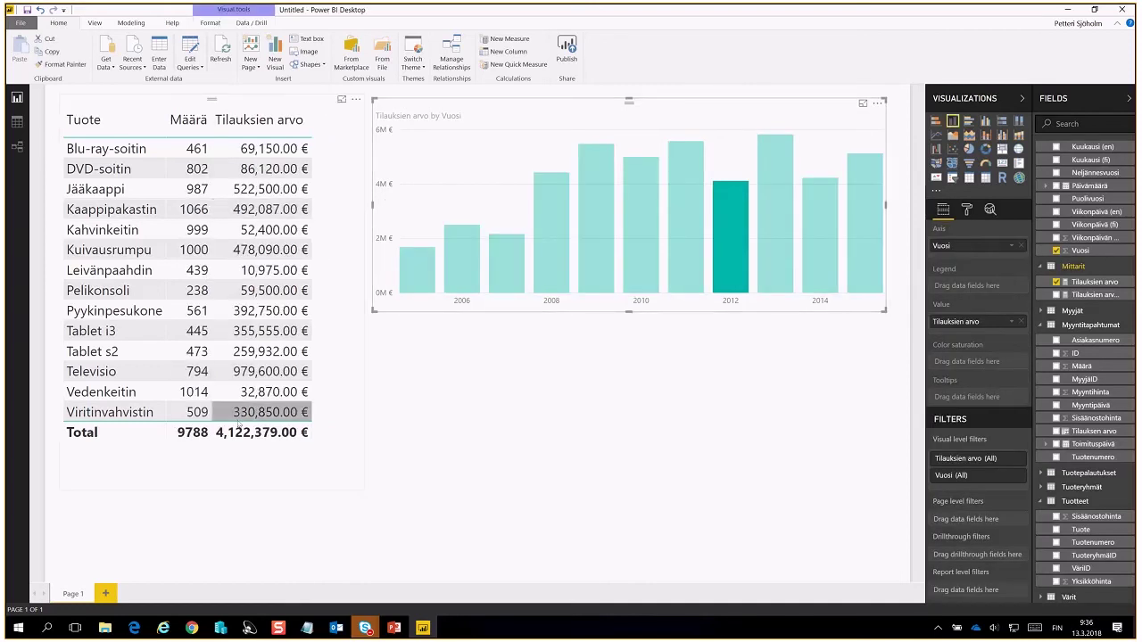
mouse_move(728, 272)
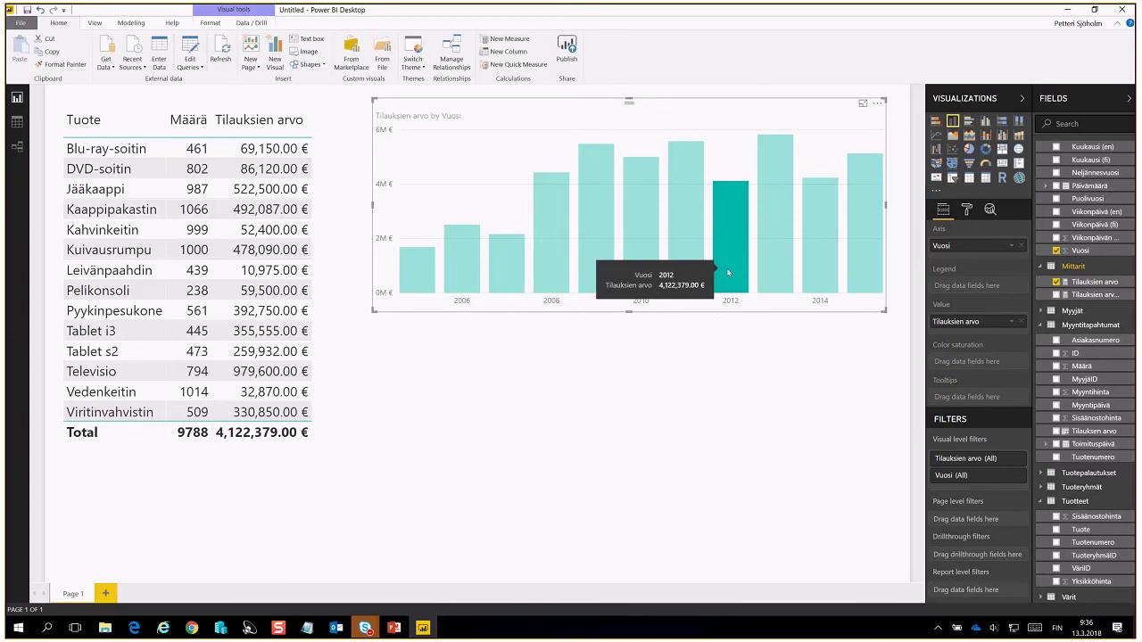
click(727, 272)
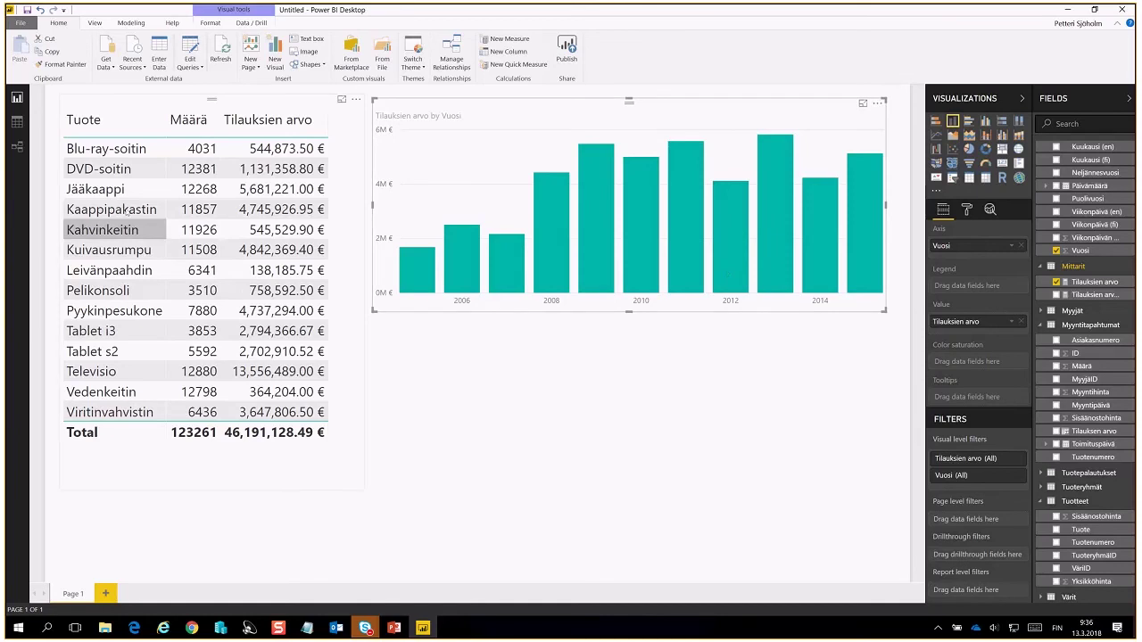
Step: Highlight the shares of Leivänpaahdin and Televisio one after the other in the yearly chart, checking individual years, and clear the selection
click(113, 274)
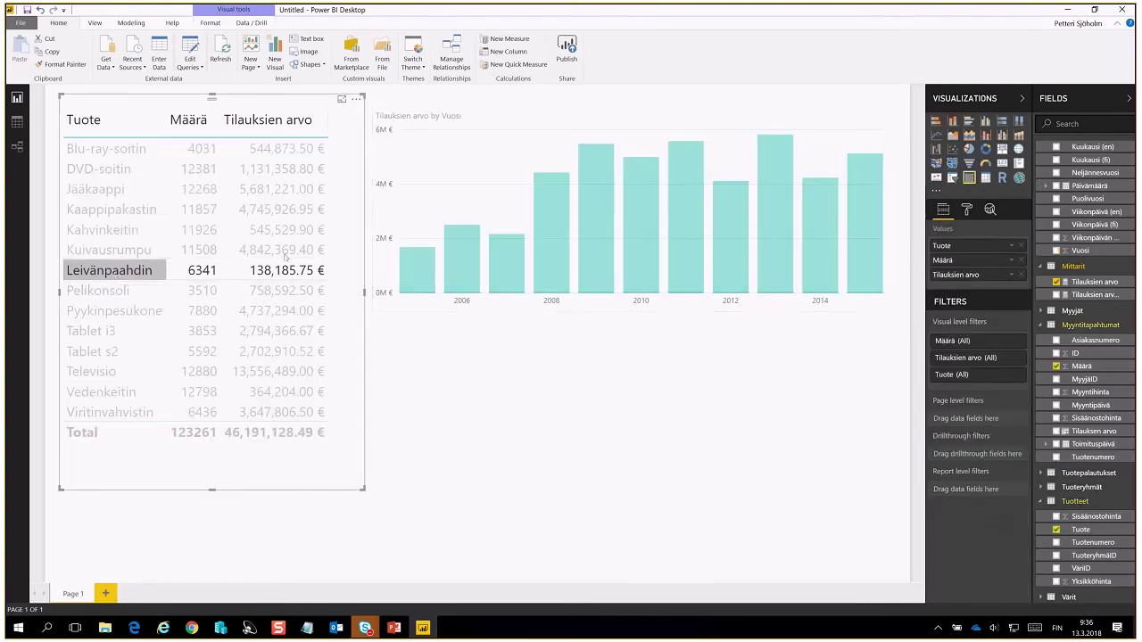
mouse_move(717, 295)
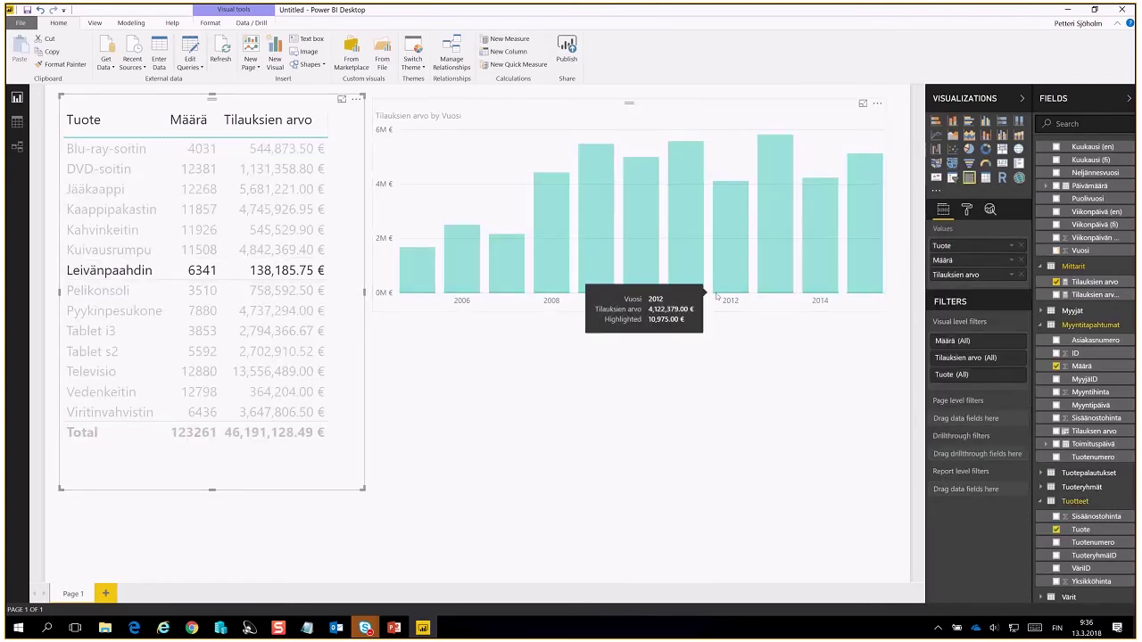
click(108, 272)
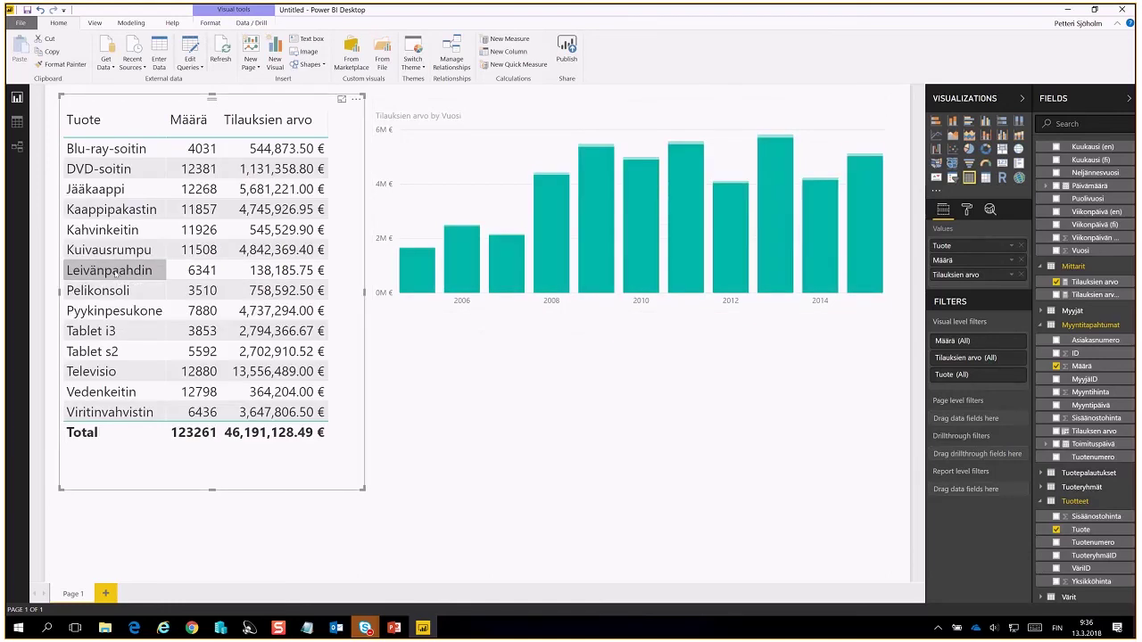
click(101, 372)
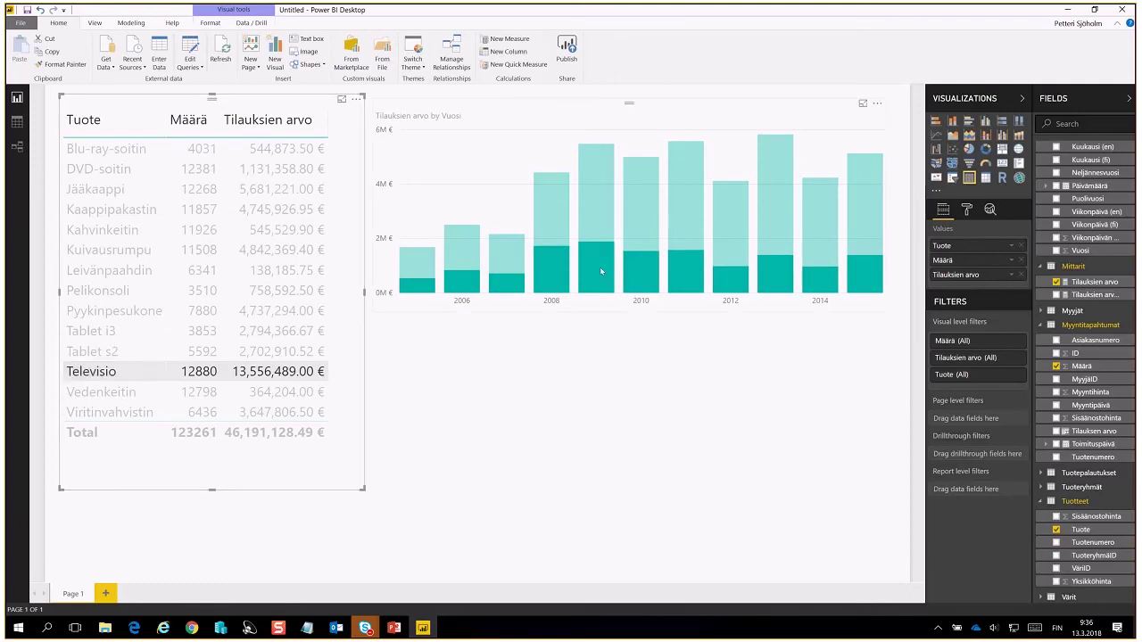
mouse_move(600, 271)
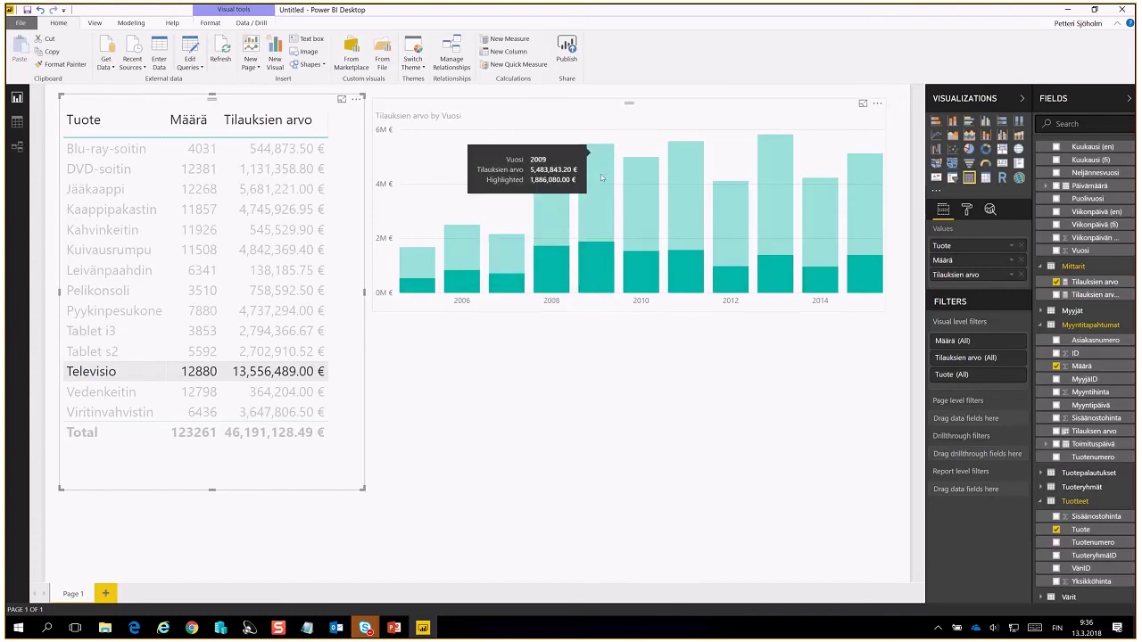
click(91, 373)
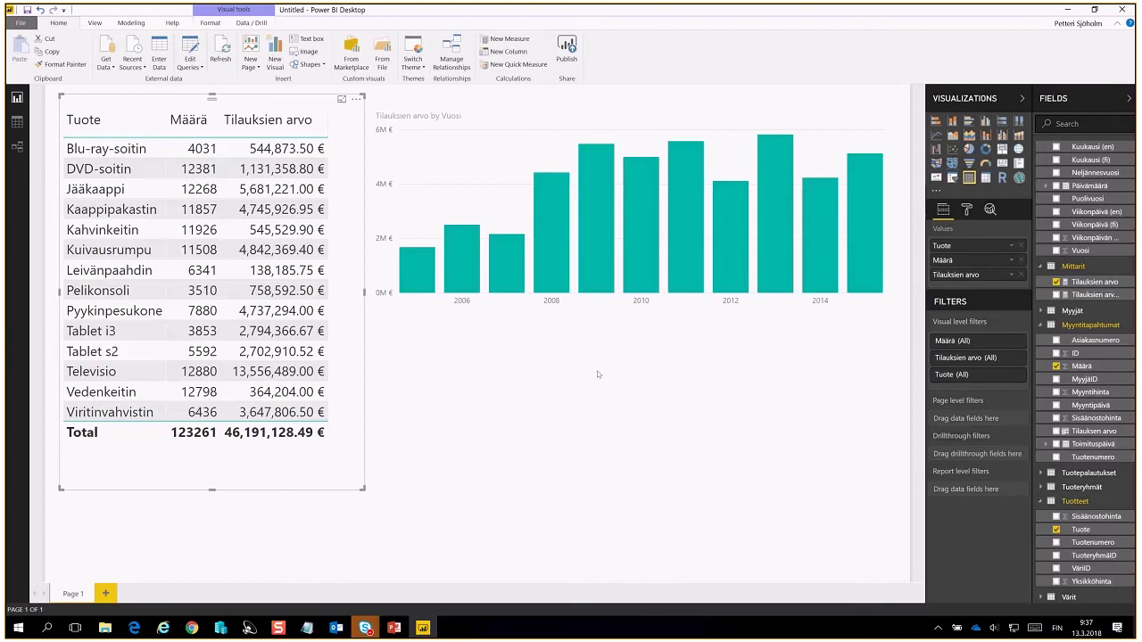
click(771, 411)
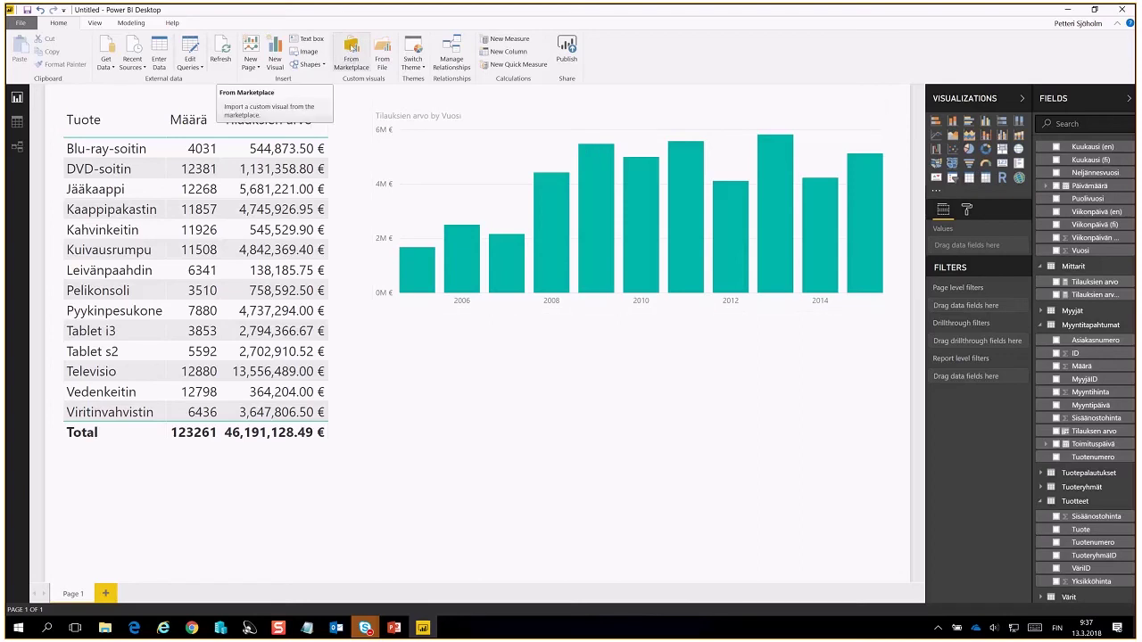
Step: Search the custom visuals marketplace for cloud and import the Word Cloud visual into the report
click(352, 50)
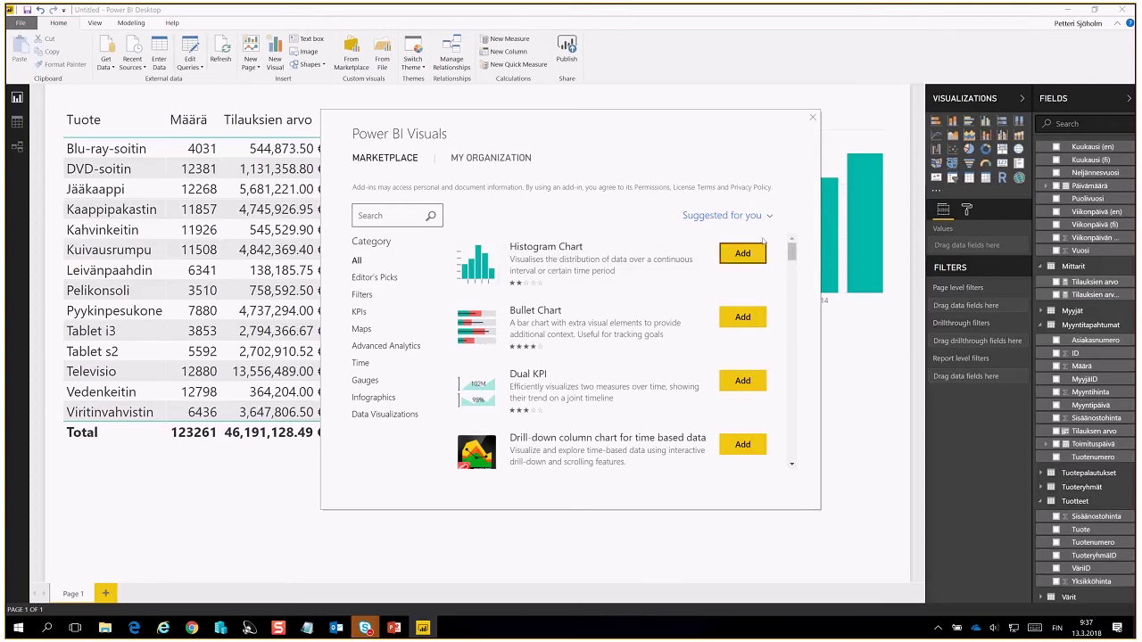
click(792, 467)
click(792, 467)
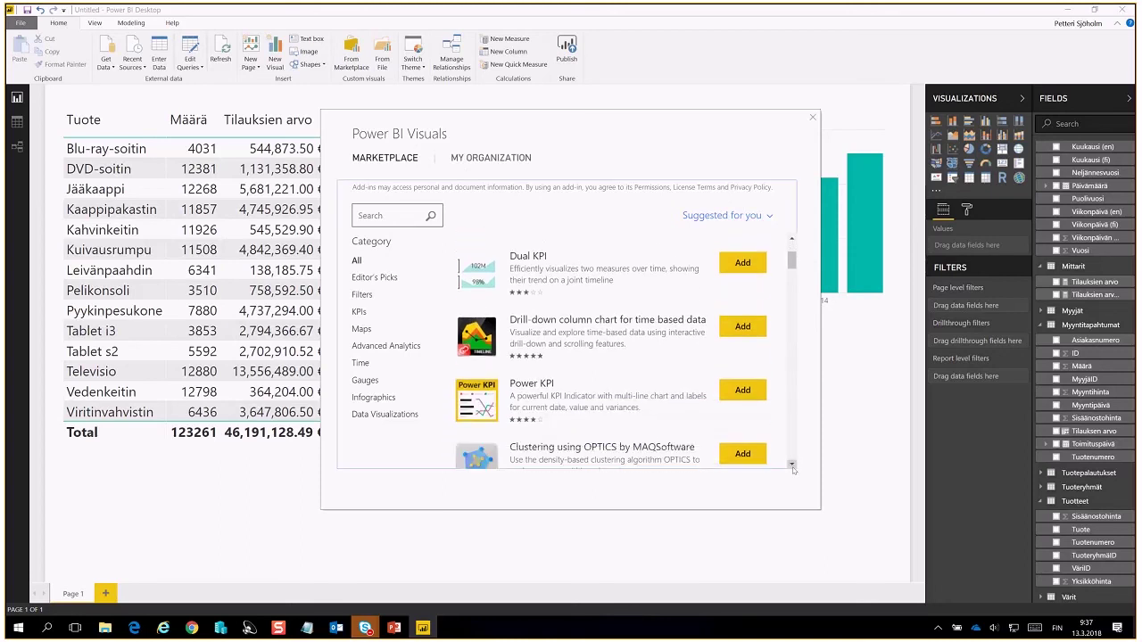
click(792, 467)
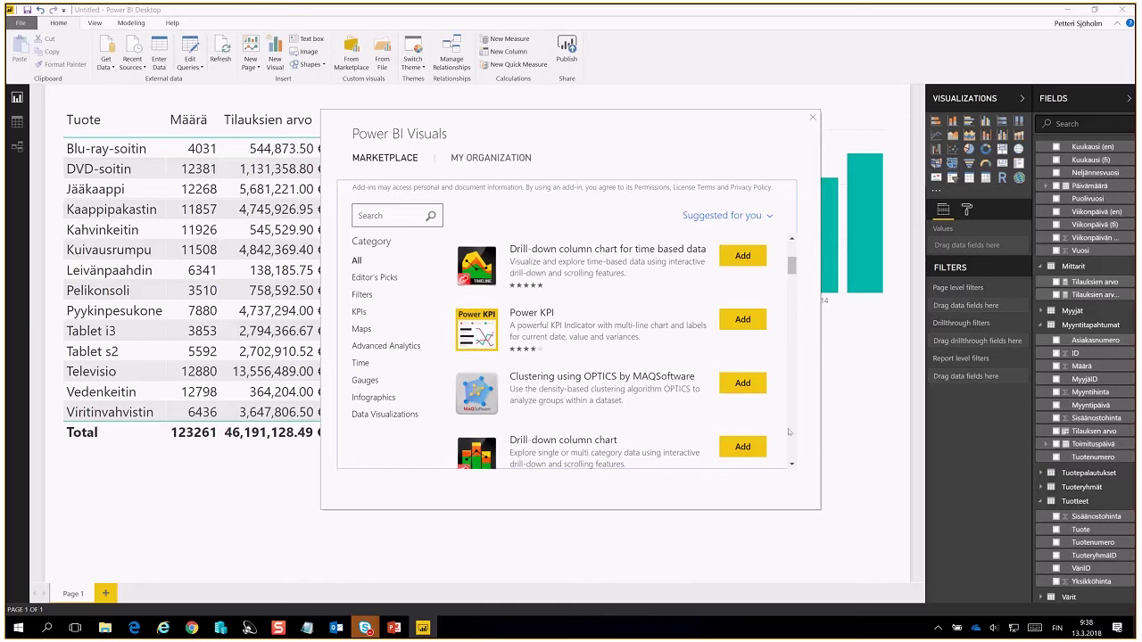
click(399, 211)
text(clou)
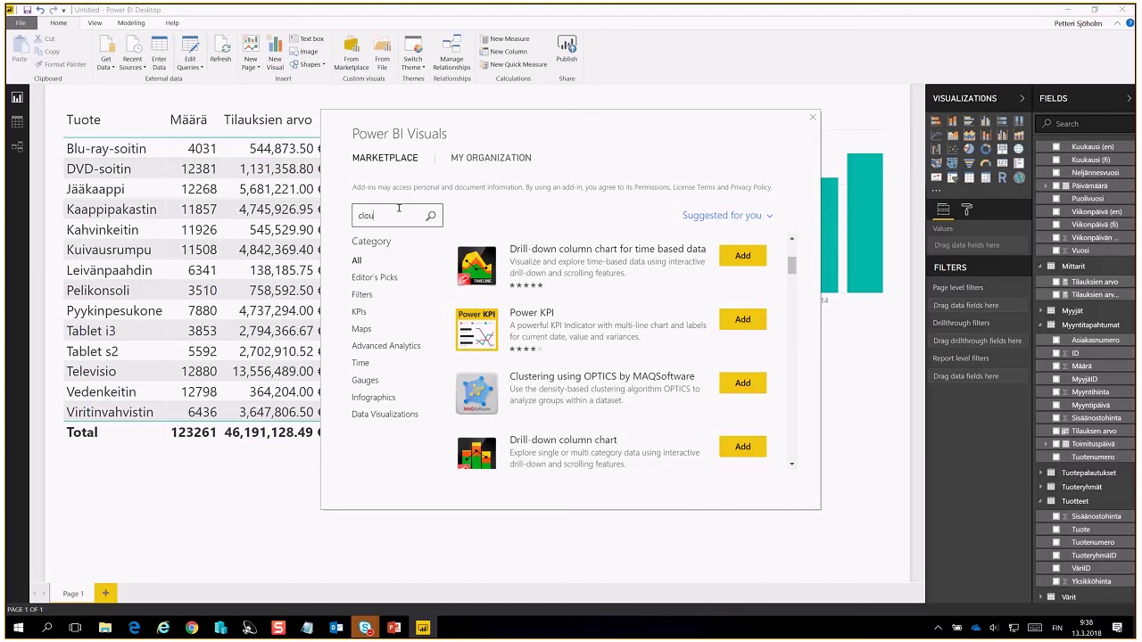
text(d)
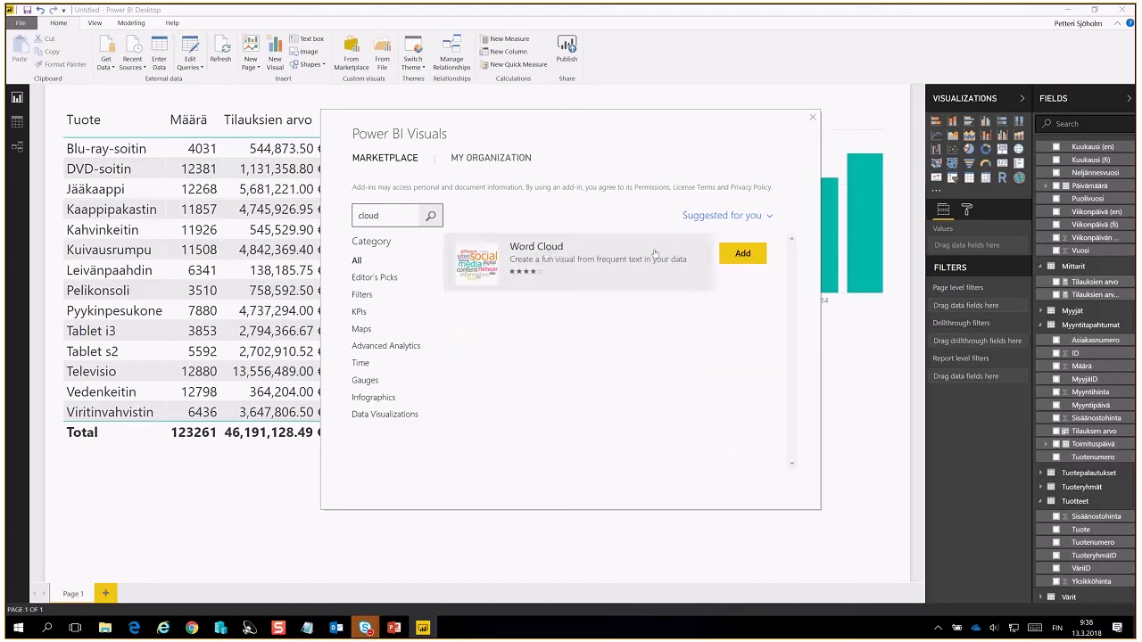
click(742, 252)
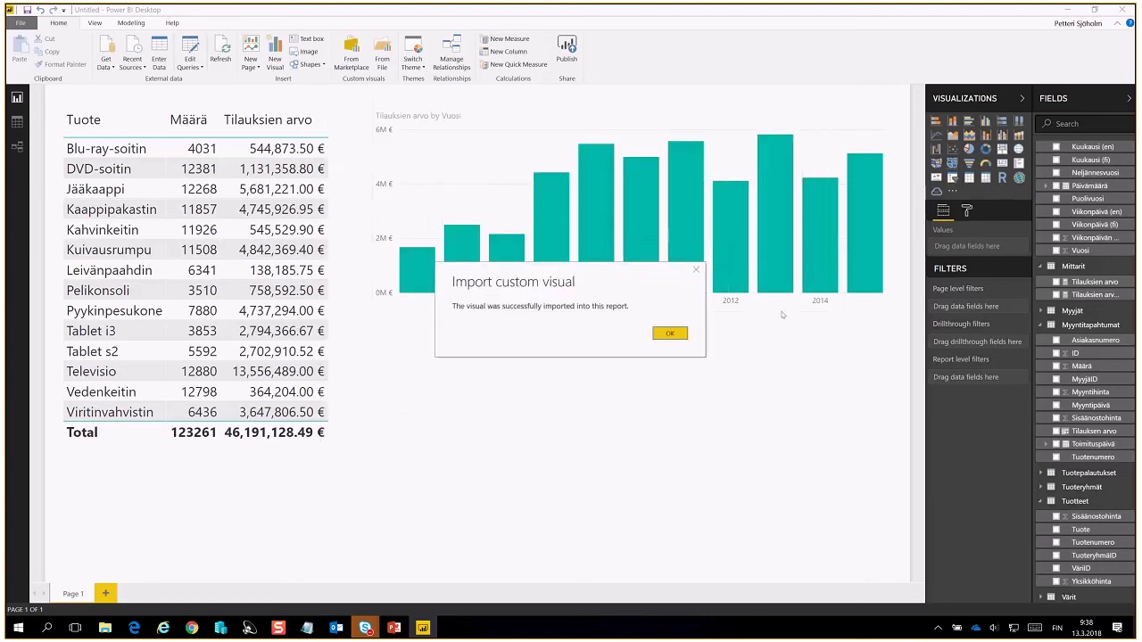
click(671, 334)
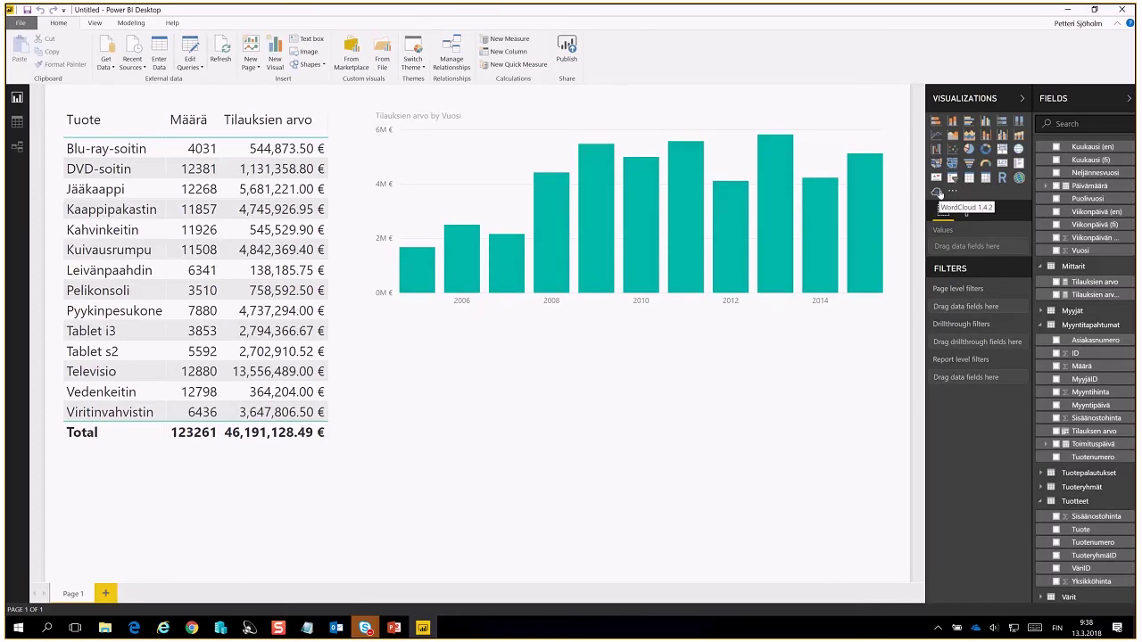
Step: Add a word cloud with Tuote as category and Tilauksien arvo as values, and enlarge it below the column chart
click(936, 193)
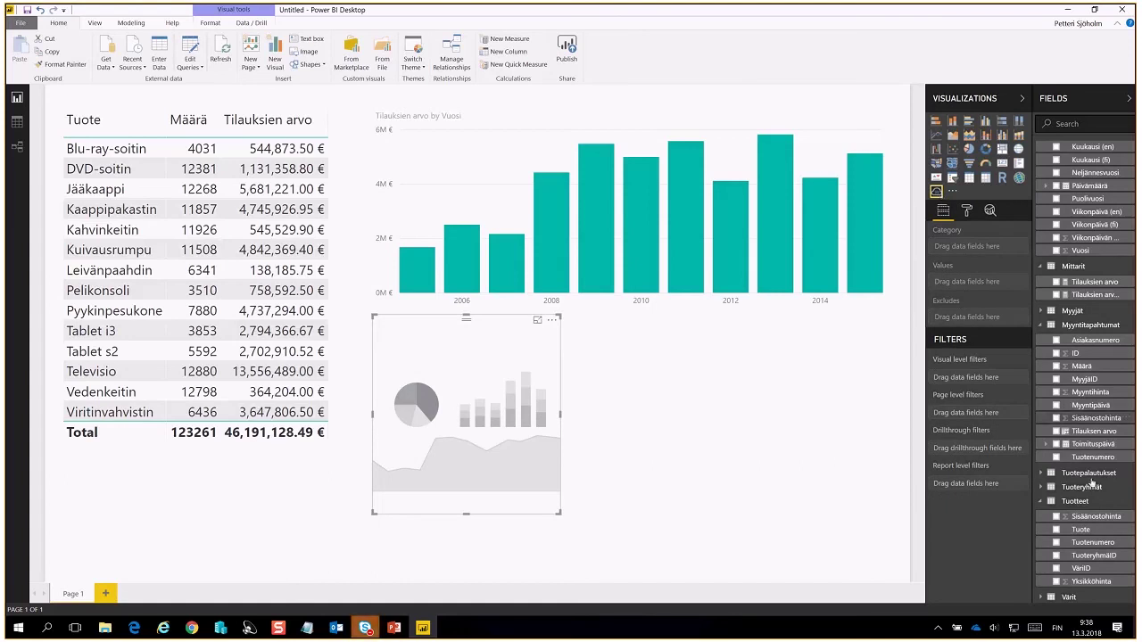
drag(1080, 529, 978, 247)
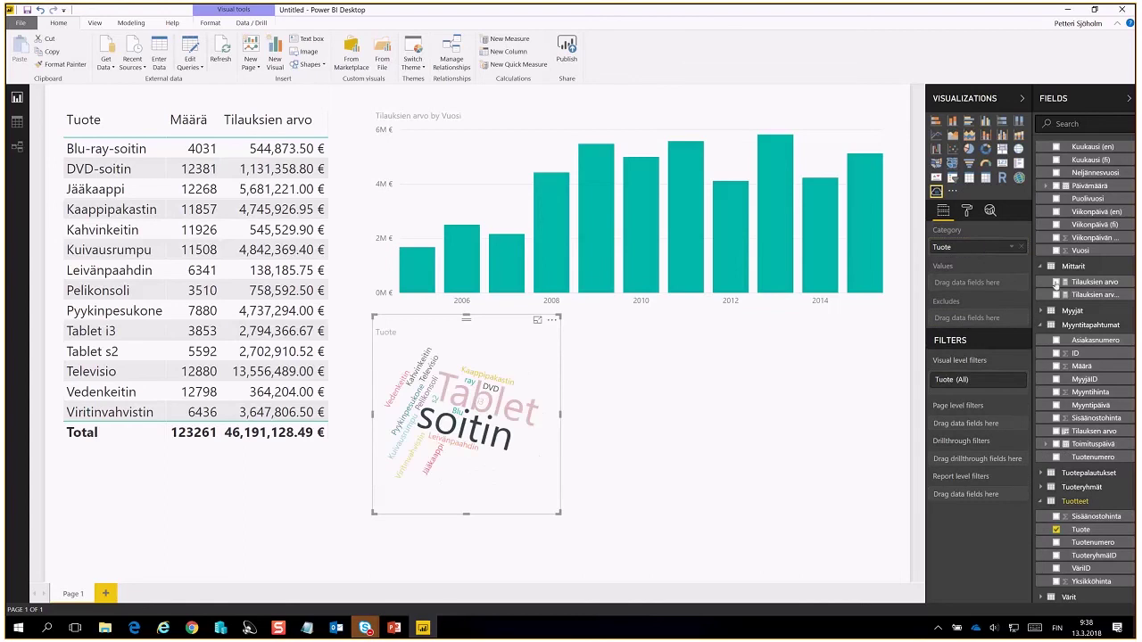
drag(1058, 284, 982, 283)
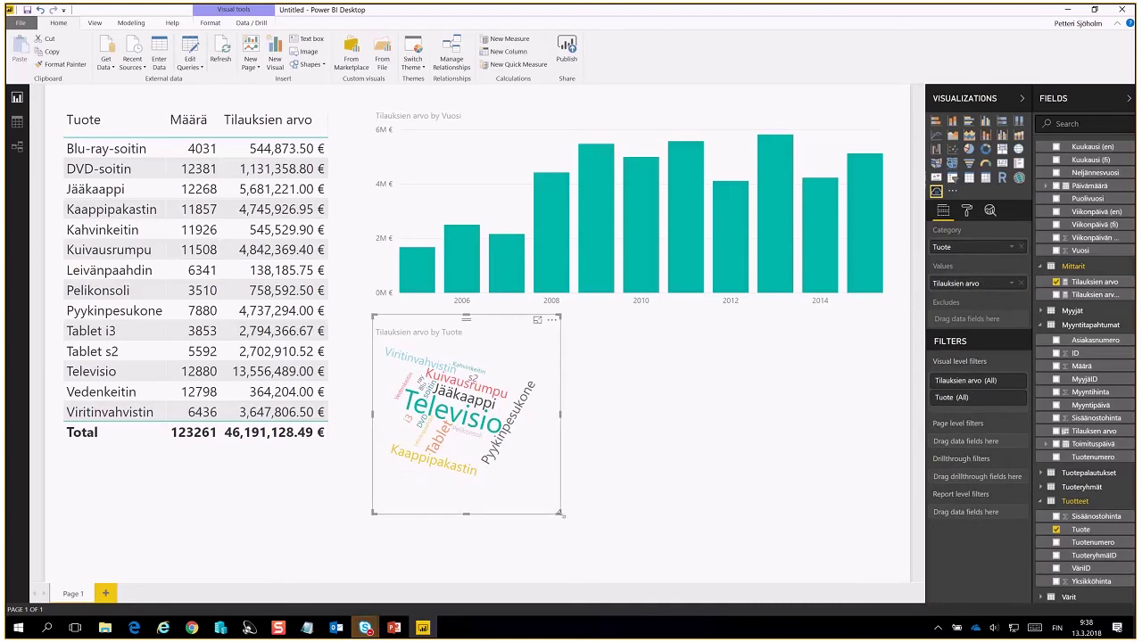
drag(561, 514, 758, 543)
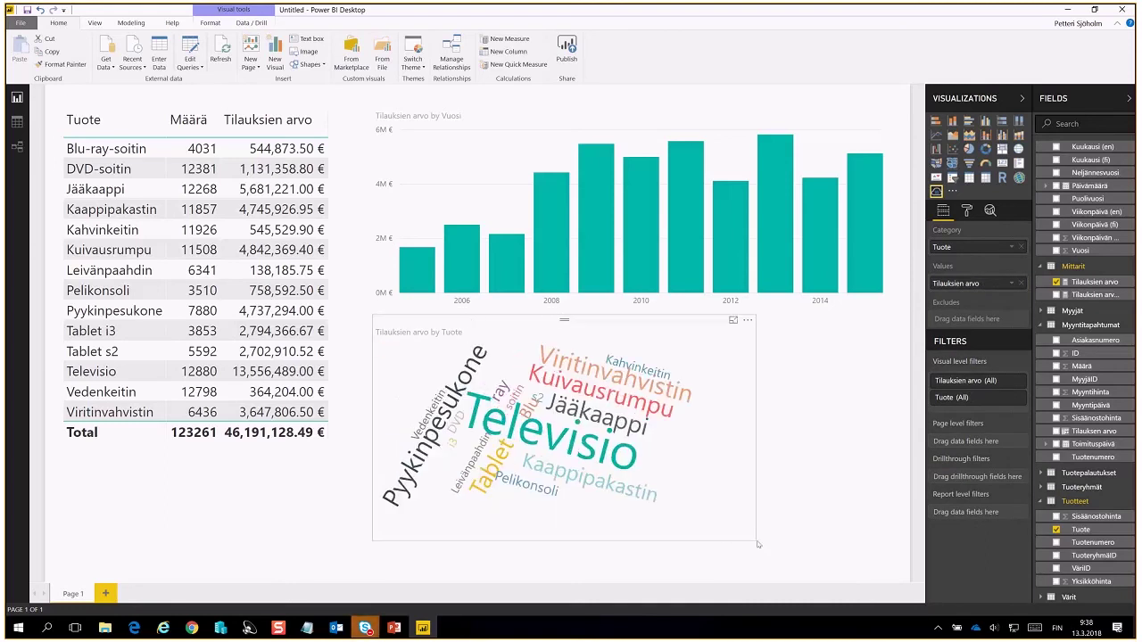
click(758, 543)
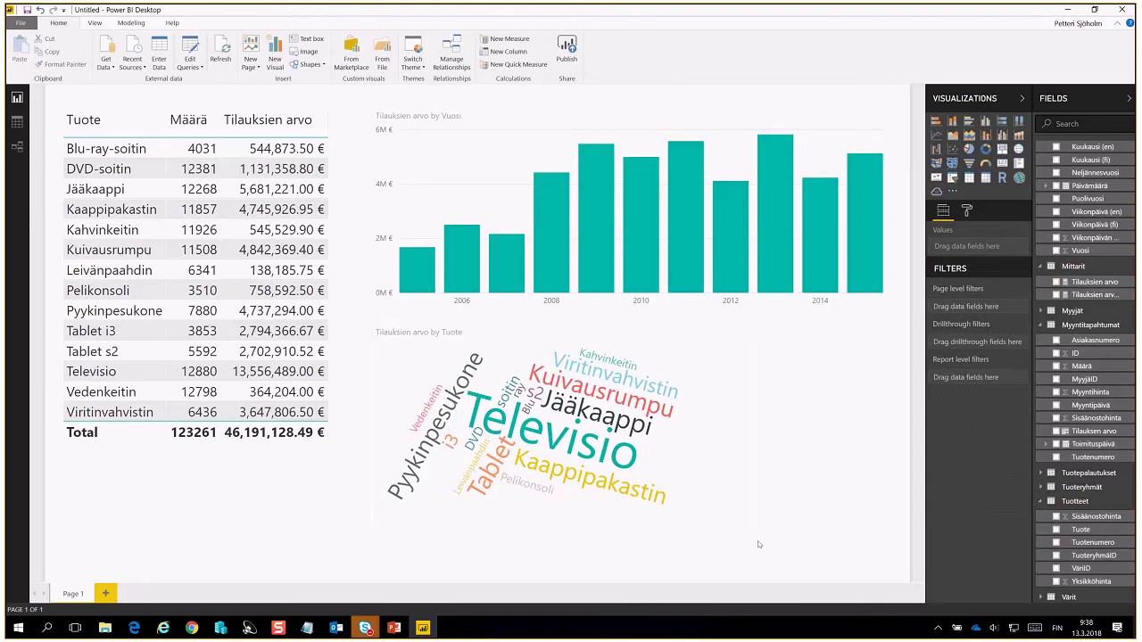
Step: Turn off Rotate Text for the word cloud and set its default data color to a dark grey theme color
click(666, 337)
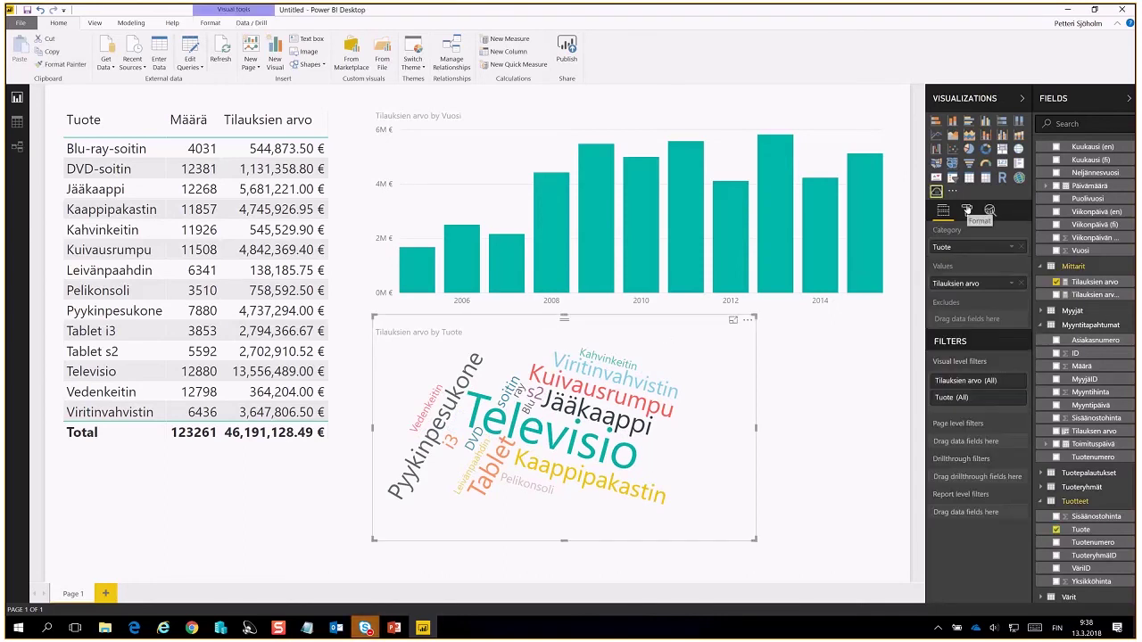
click(966, 210)
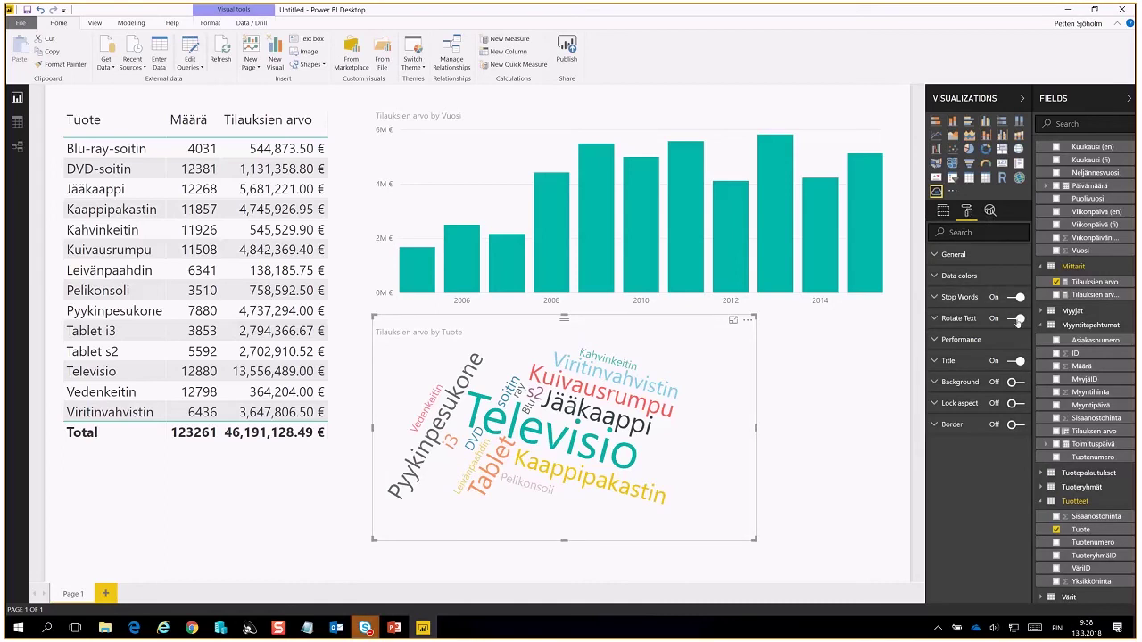
click(1015, 318)
click(953, 278)
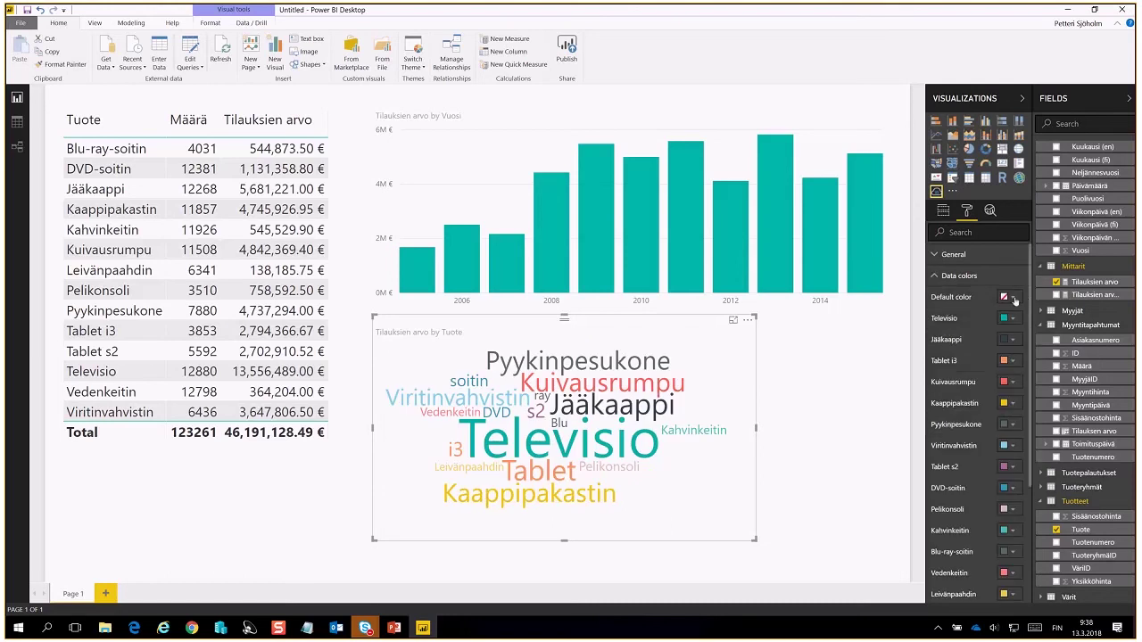
click(1012, 297)
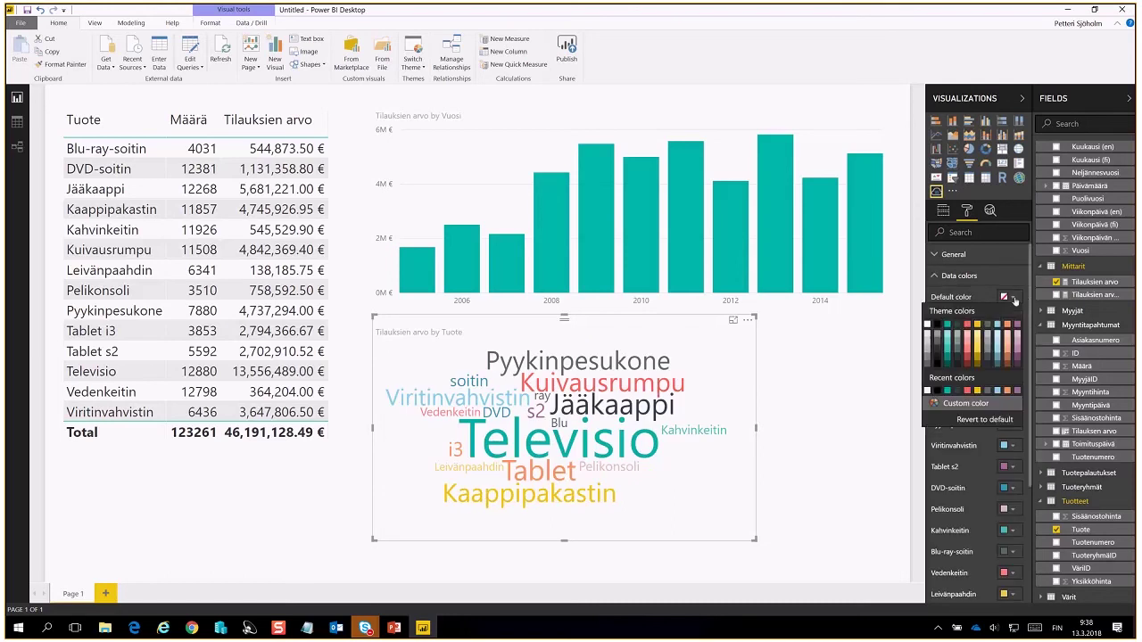
click(959, 349)
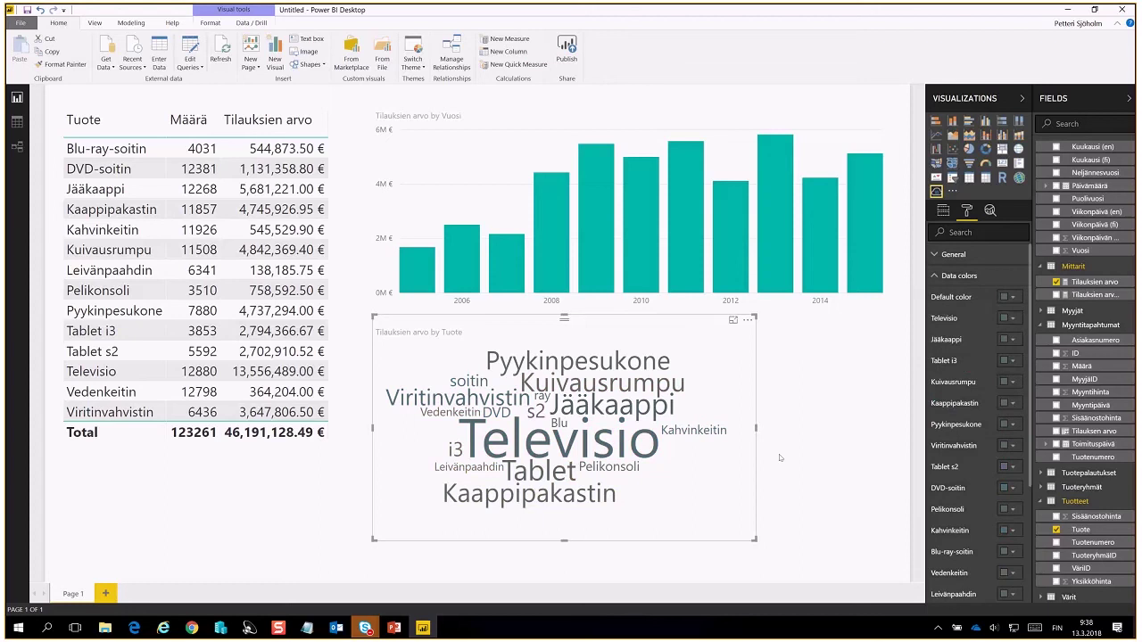
Step: Deselect the word cloud, cross-filter the report page by Televisio from the word cloud, and clear the selection
click(813, 447)
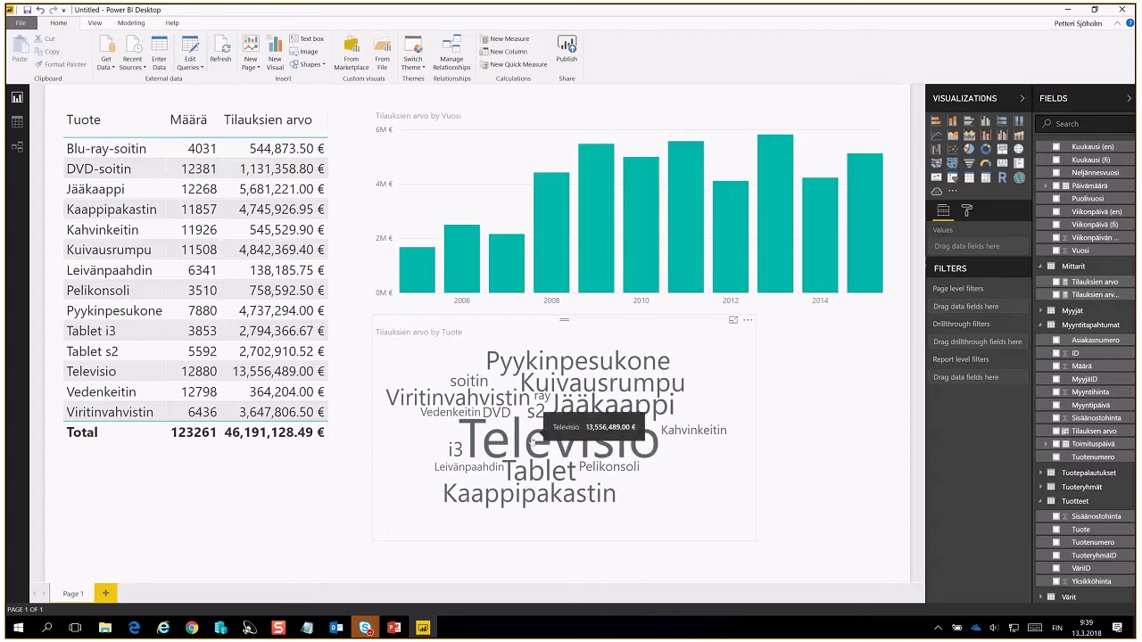
click(532, 441)
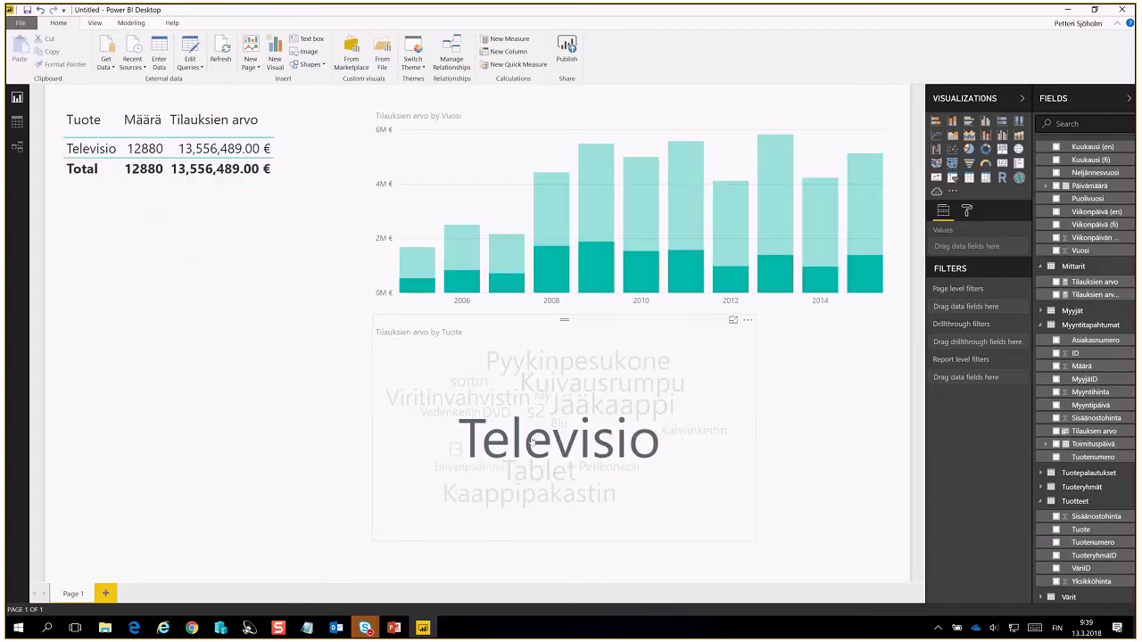
click(532, 441)
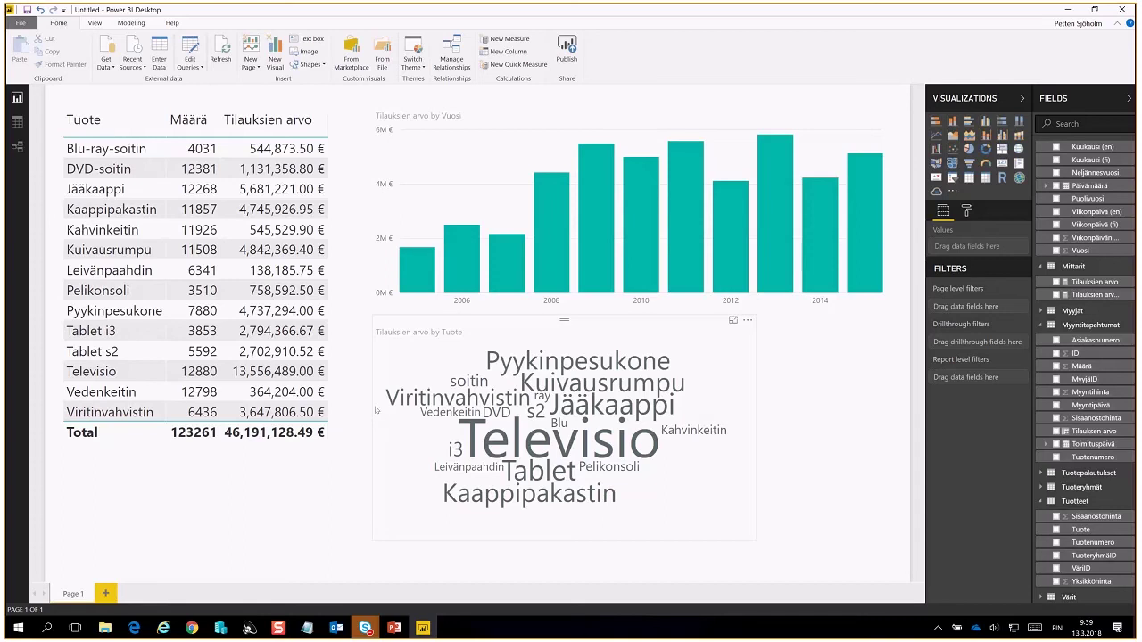
Step: Add a second report page and delete it again
click(106, 593)
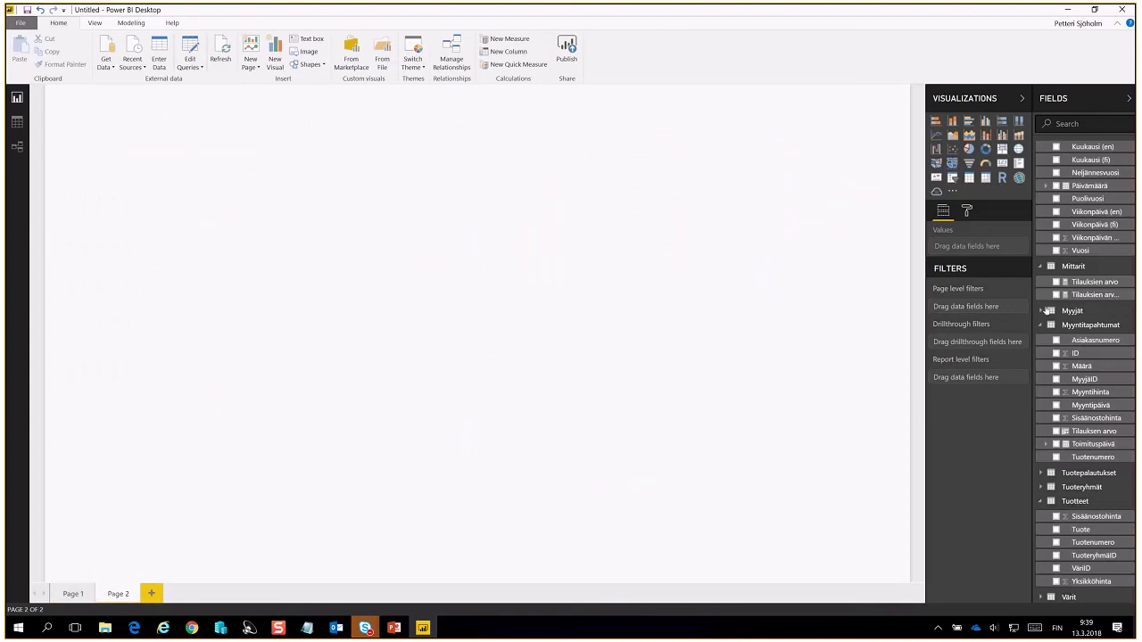
click(134, 590)
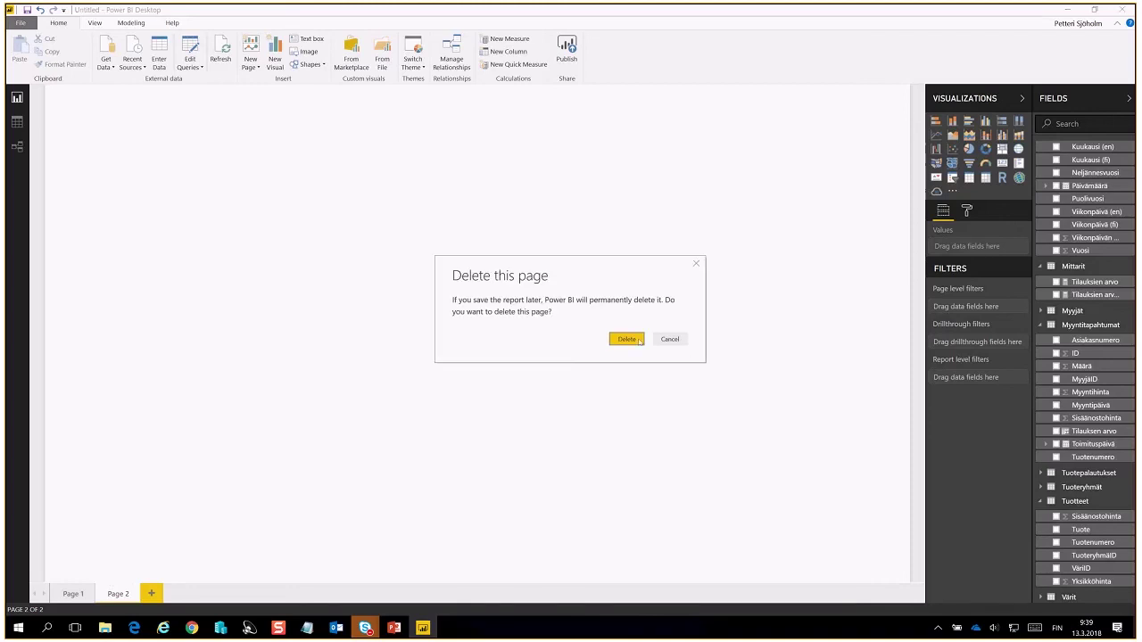
click(626, 339)
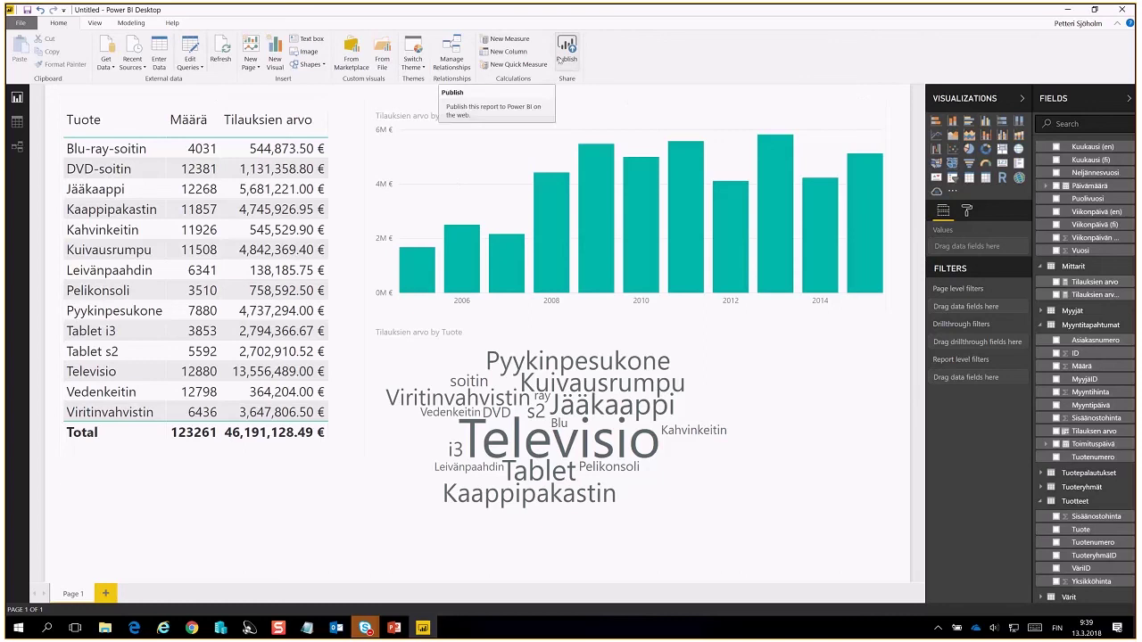
Step: Save the report on the Desktop as a Power BI file named Raporttidemo
click(27, 12)
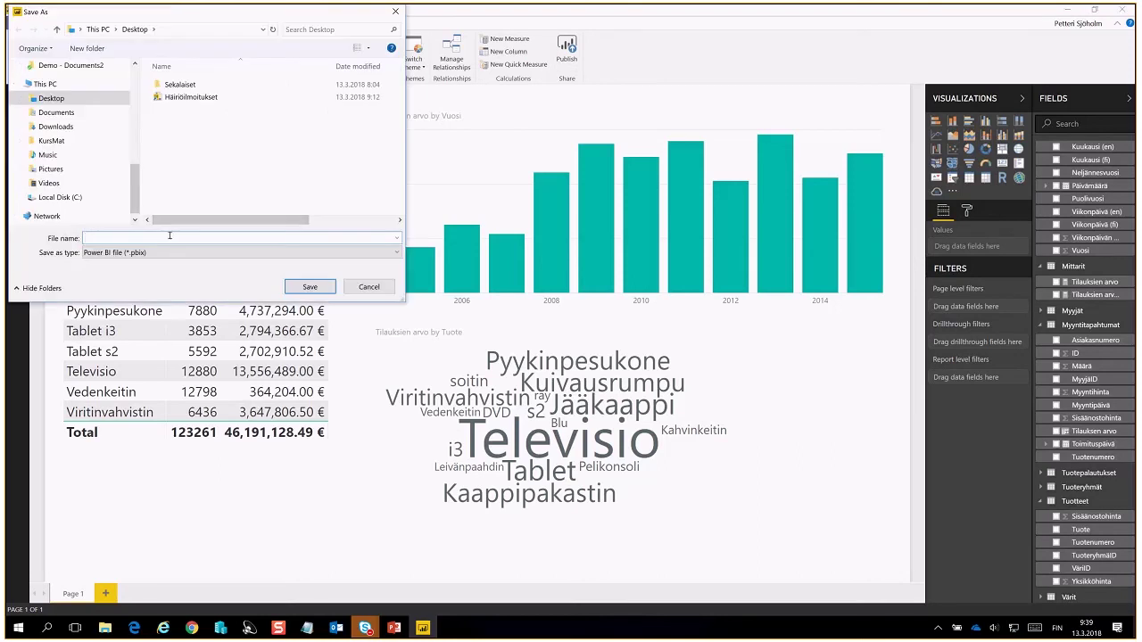
text(Raporttidemo)
click(312, 286)
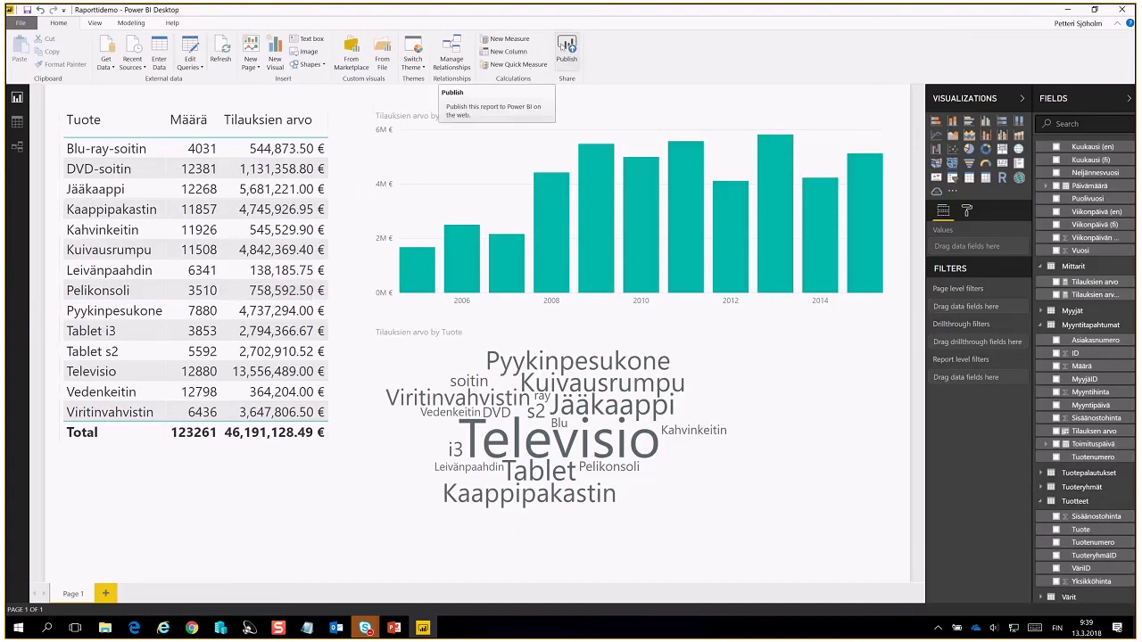
Step: Publish the report to My workspace and open the published Raporttidemo report in the Power BI service
click(562, 46)
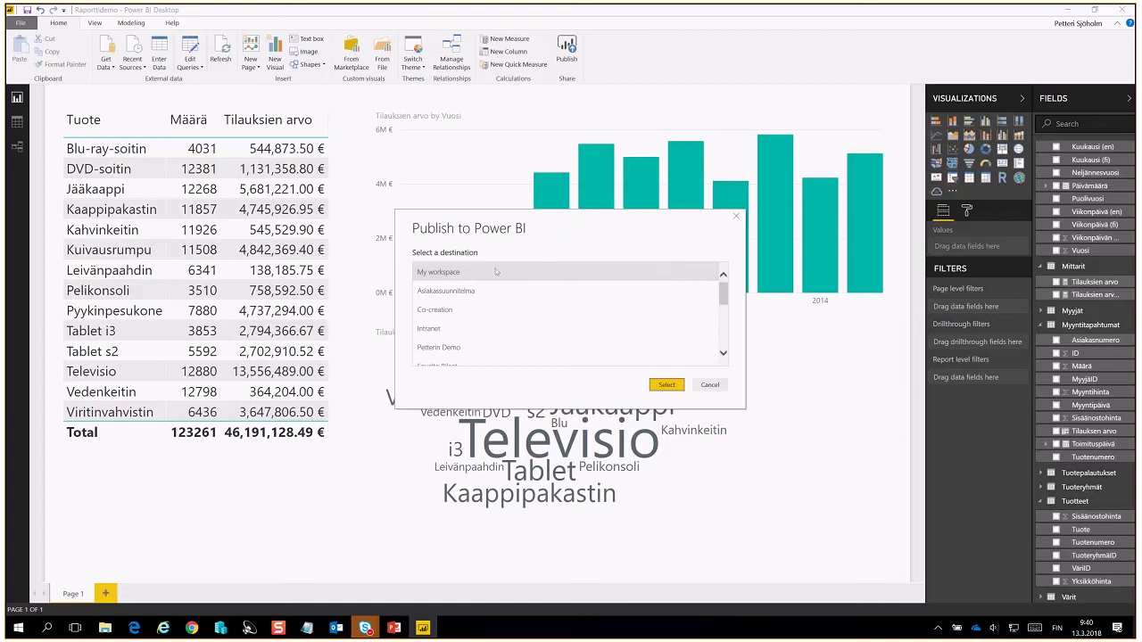
click(666, 385)
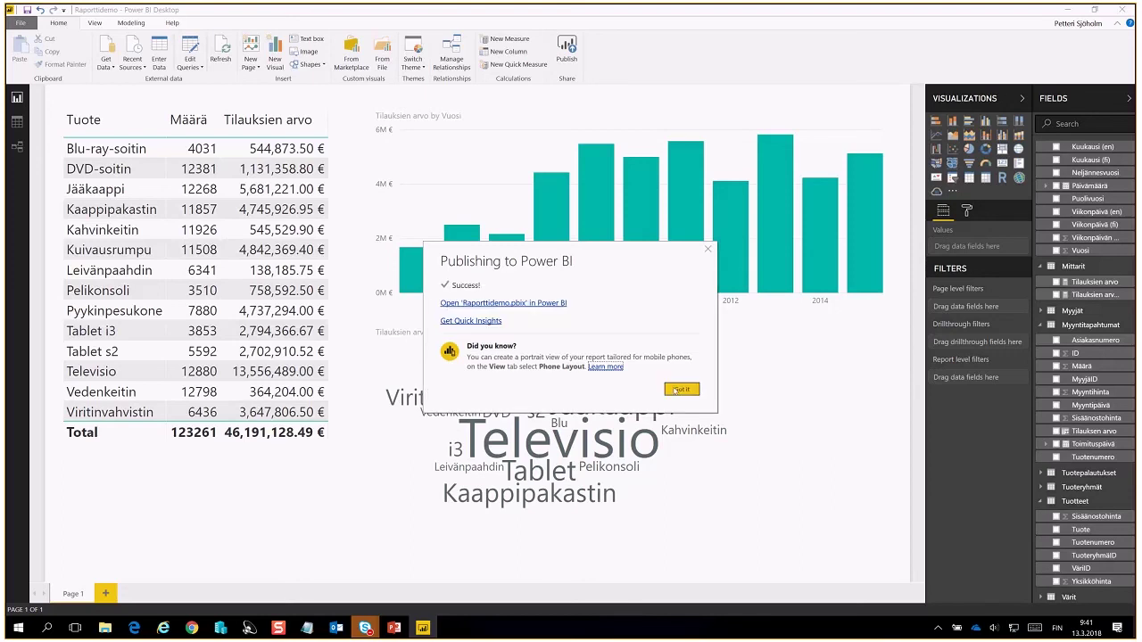
click(491, 302)
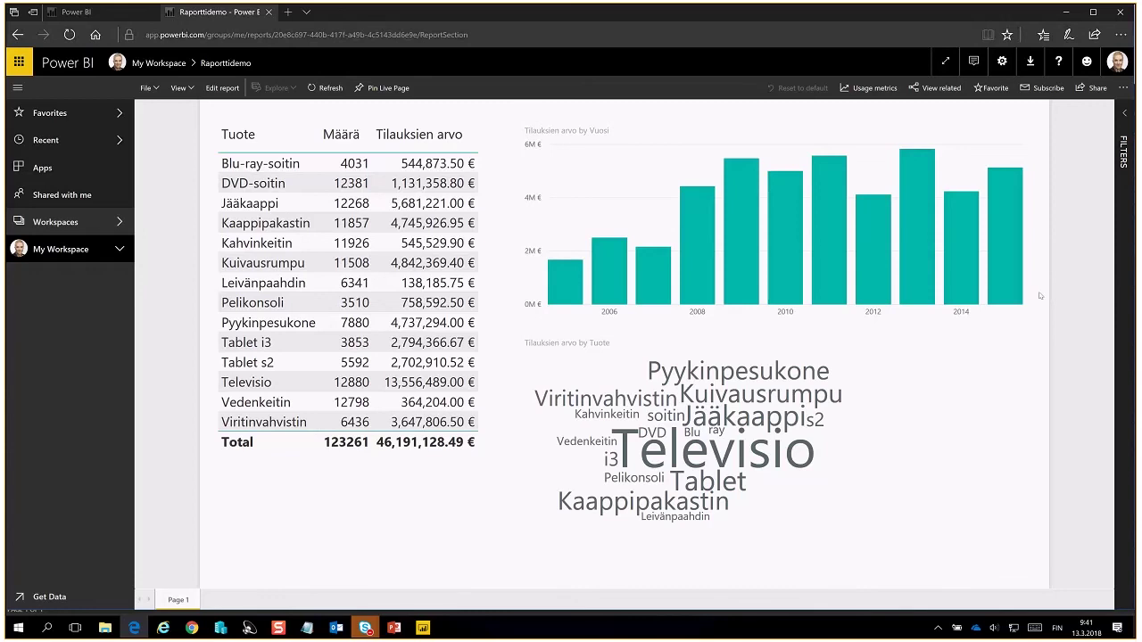
Step: Test the published report's interactivity by highlighting the year 2010 and the product Kuivausrumpu, clearing each selection
click(791, 248)
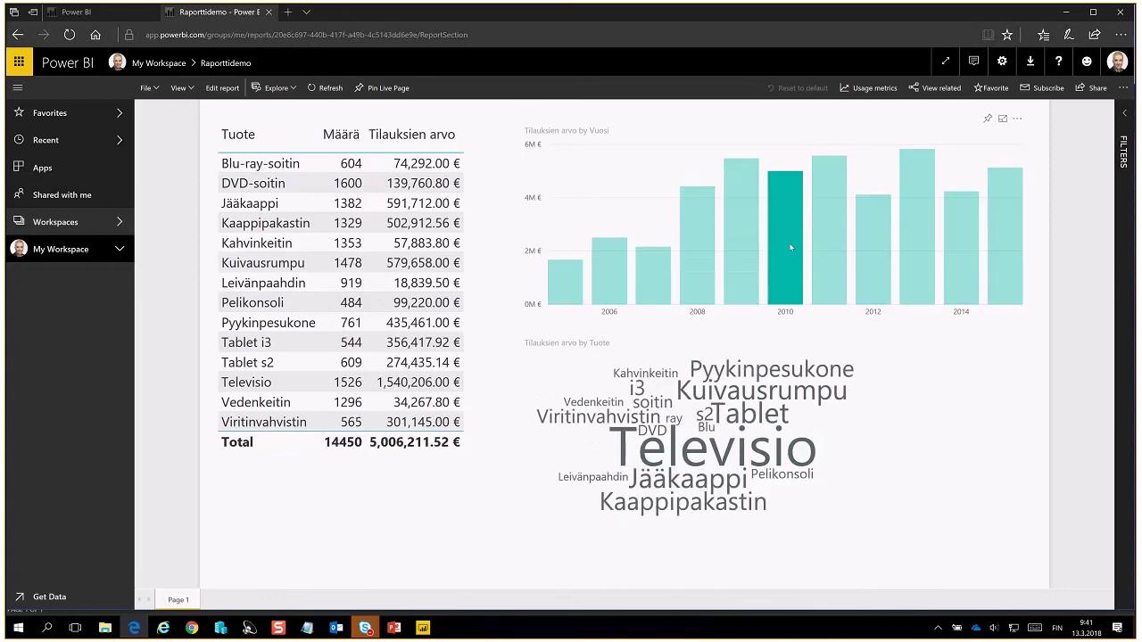
click(790, 248)
click(789, 393)
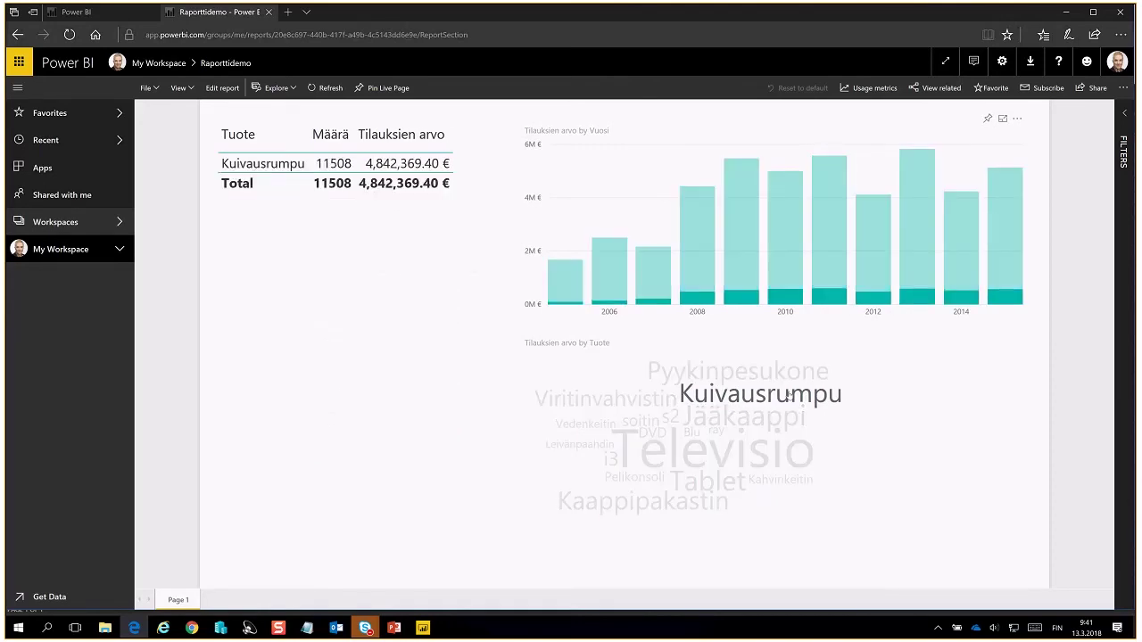
click(788, 394)
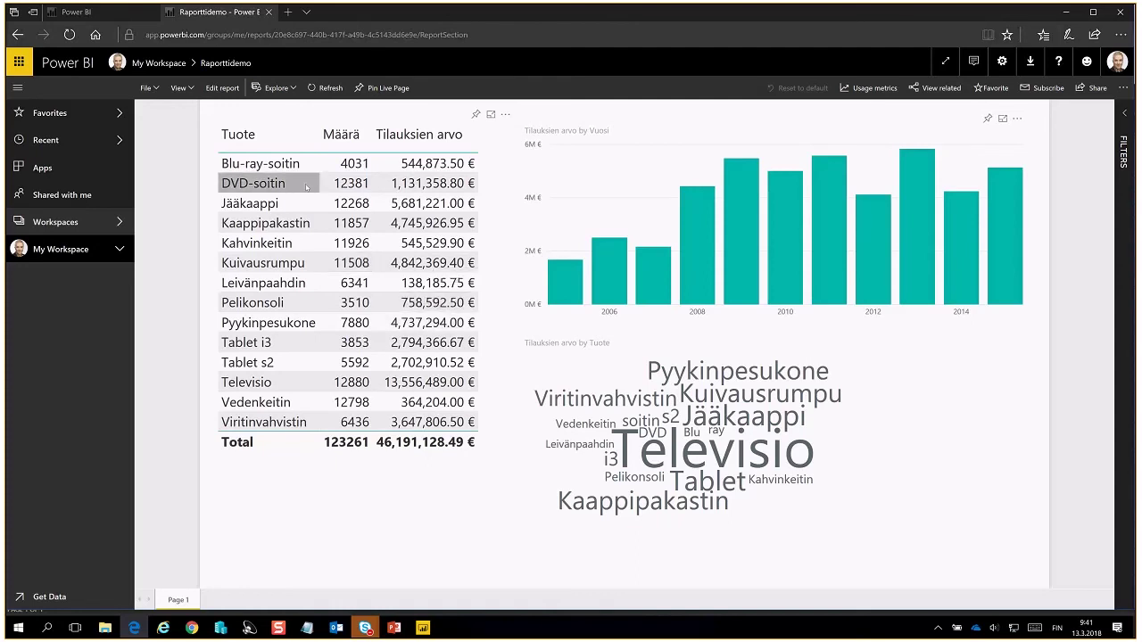
Step: Open the published report for editing to examine its visual and field options, and return to reading view
drag(241, 142, 229, 89)
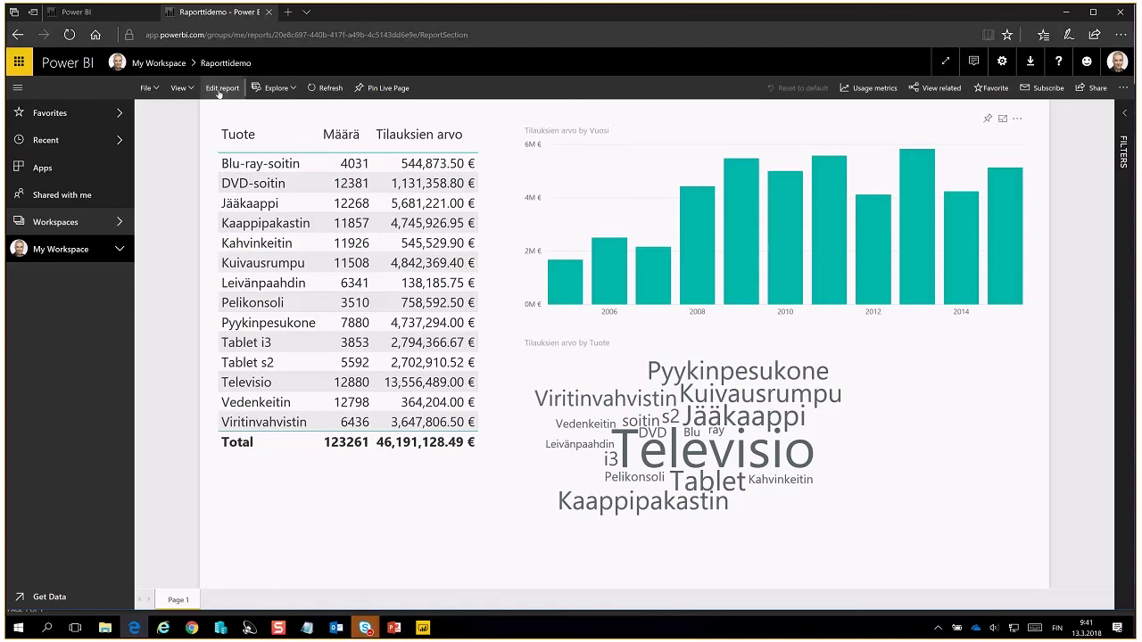
click(221, 88)
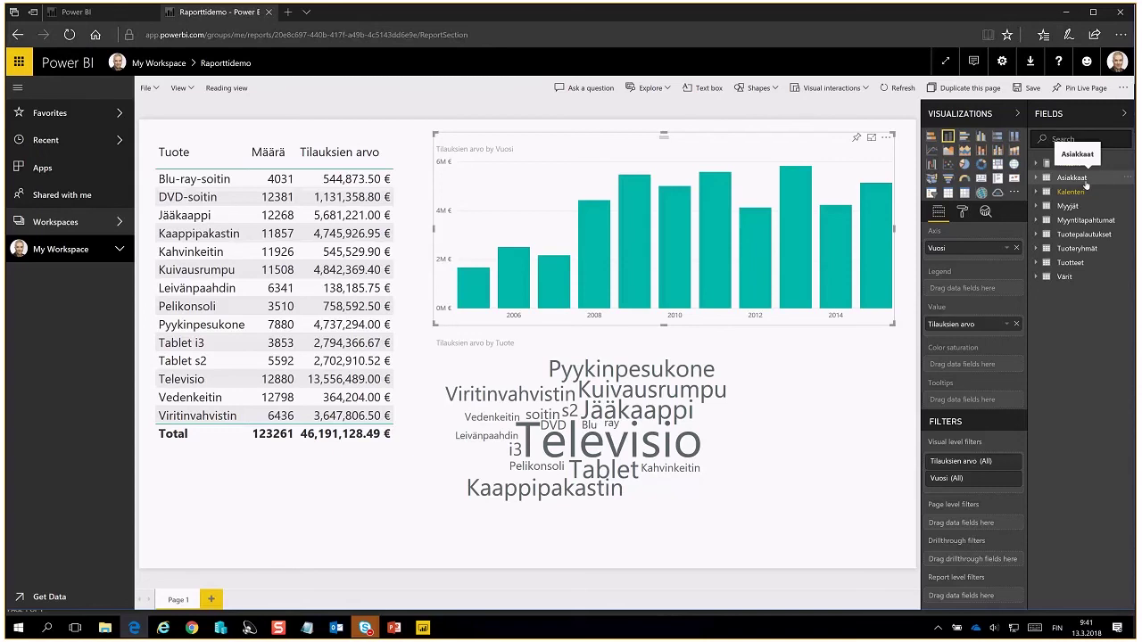
click(231, 88)
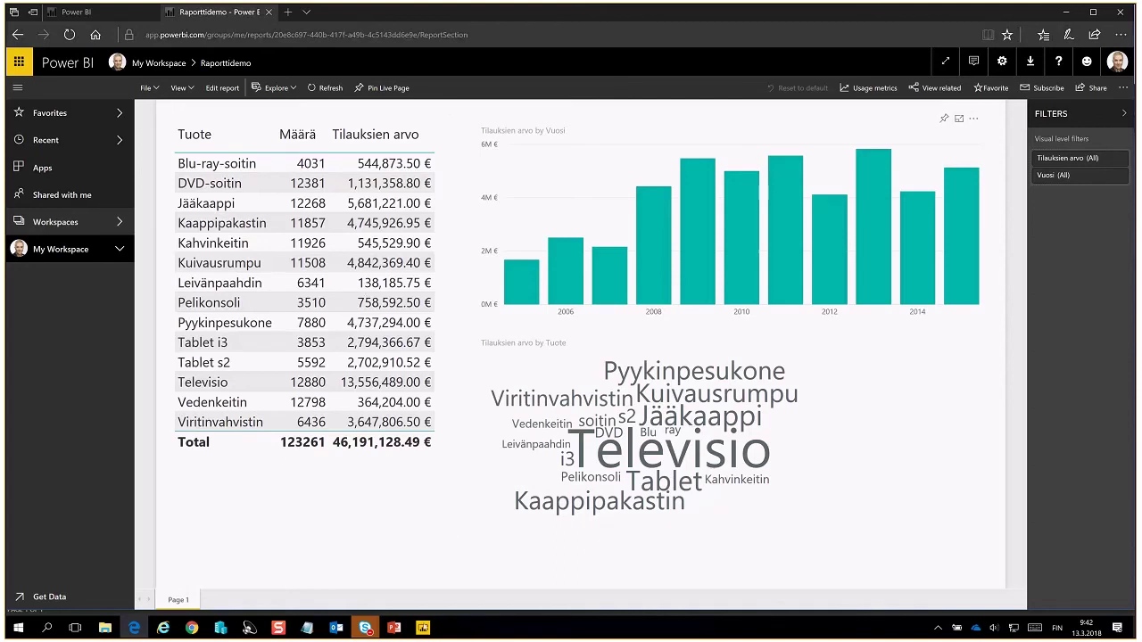
Step: Switch back to Power BI Desktop, dismiss the publishing dialog and display the report page in phone layout
mouse_move(423, 631)
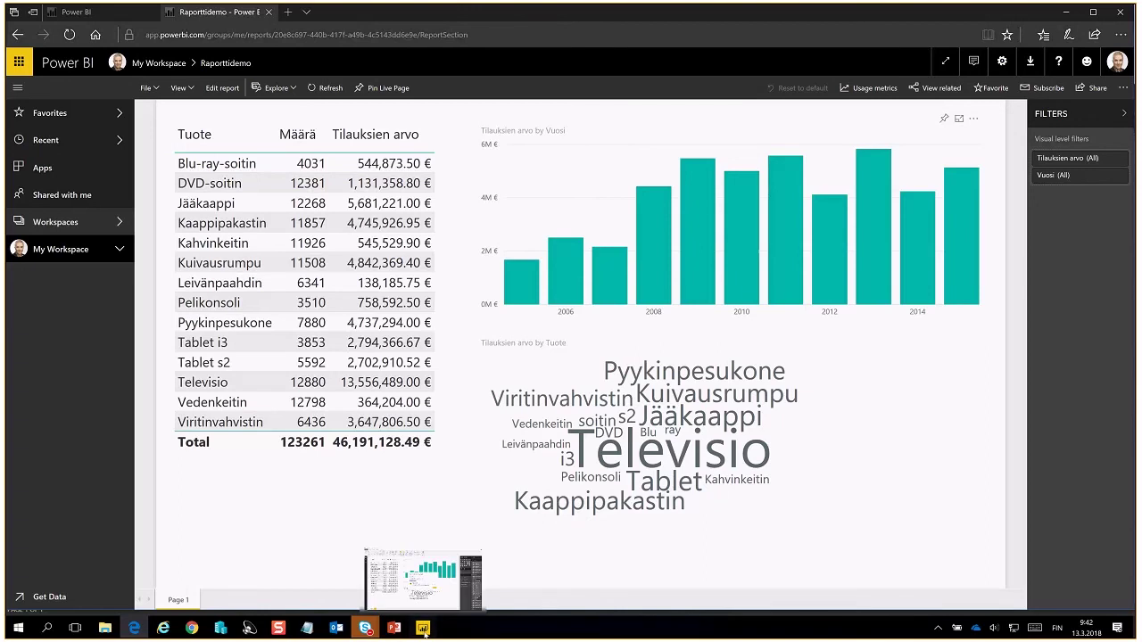
click(424, 629)
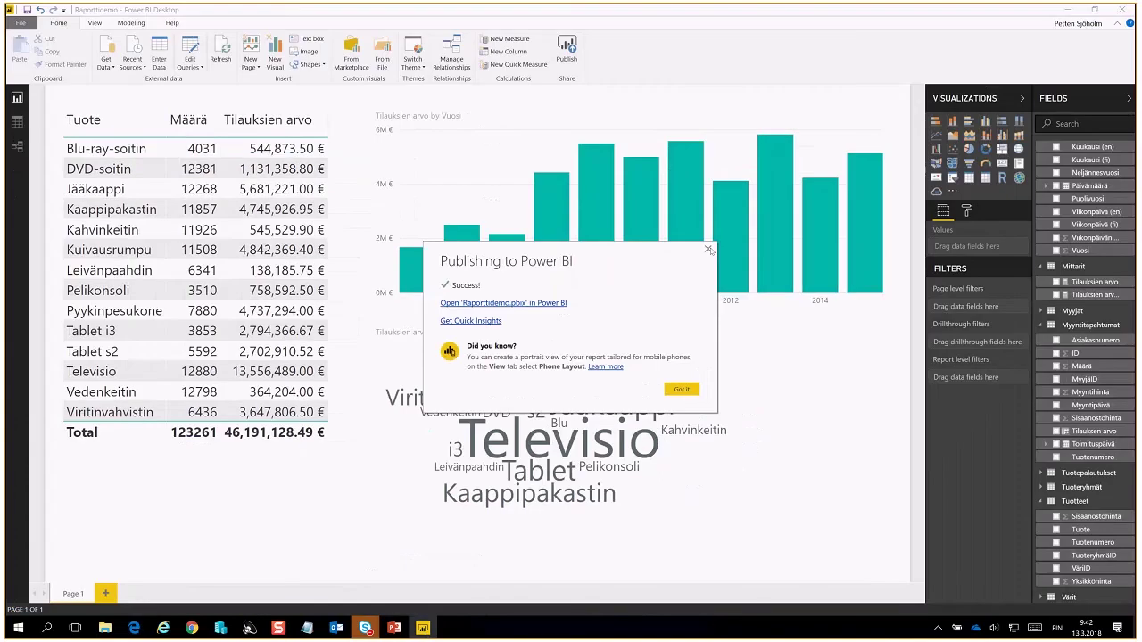
click(708, 249)
click(95, 24)
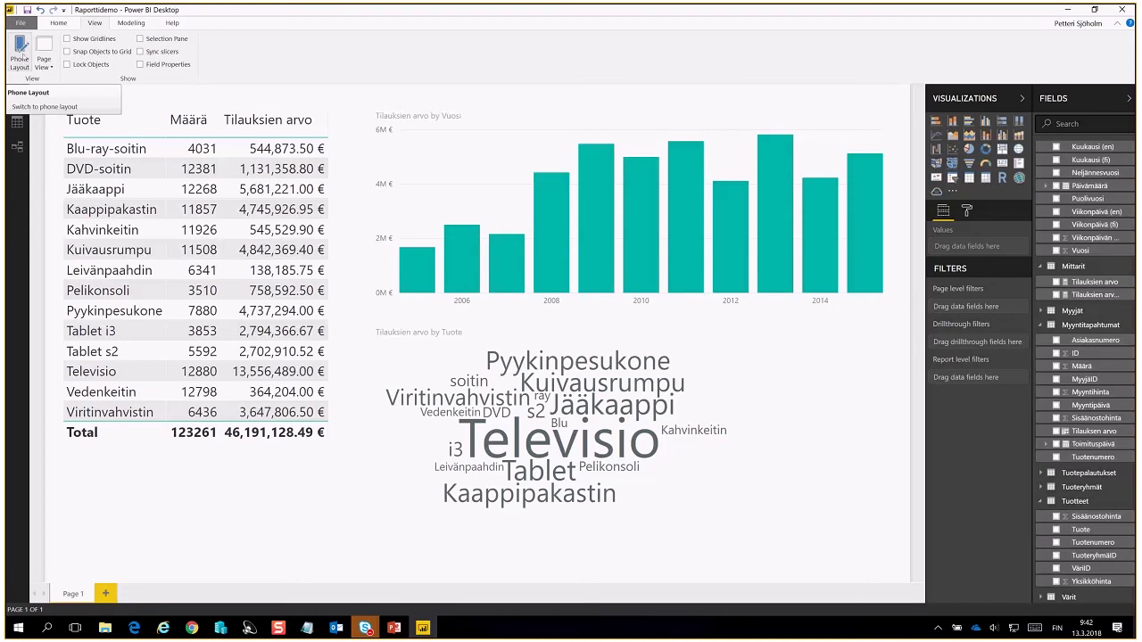
click(19, 56)
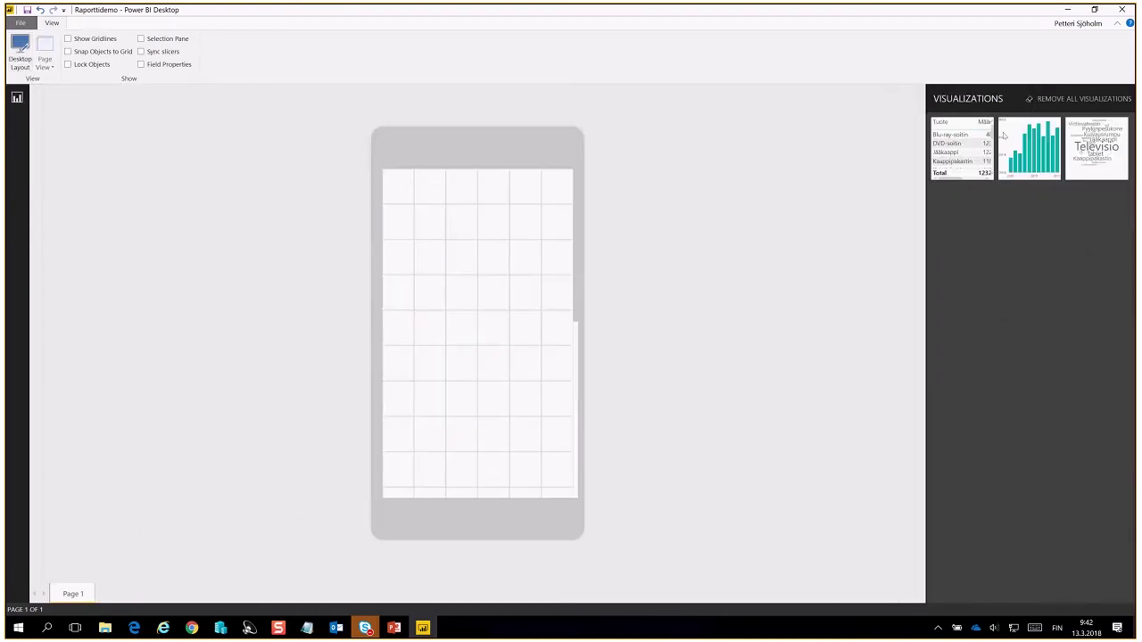
Step: Place the column chart at full width atop the phone canvas with the word cloud at full width below it, and return to the desktop layout
drag(1012, 130, 393, 191)
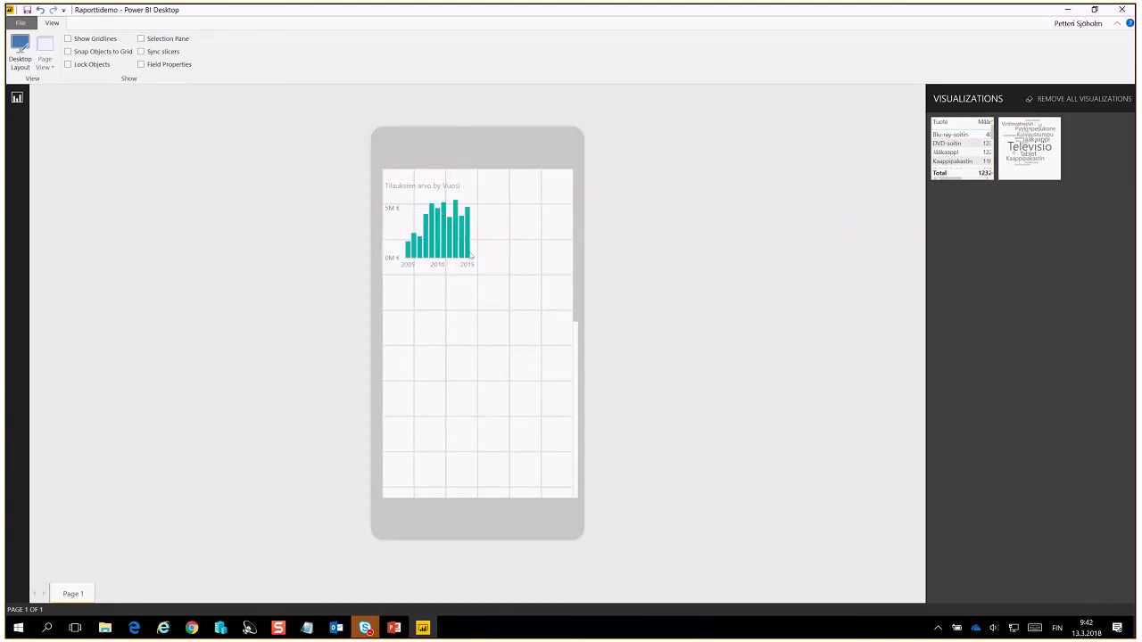
drag(479, 271, 566, 349)
drag(1028, 148, 423, 390)
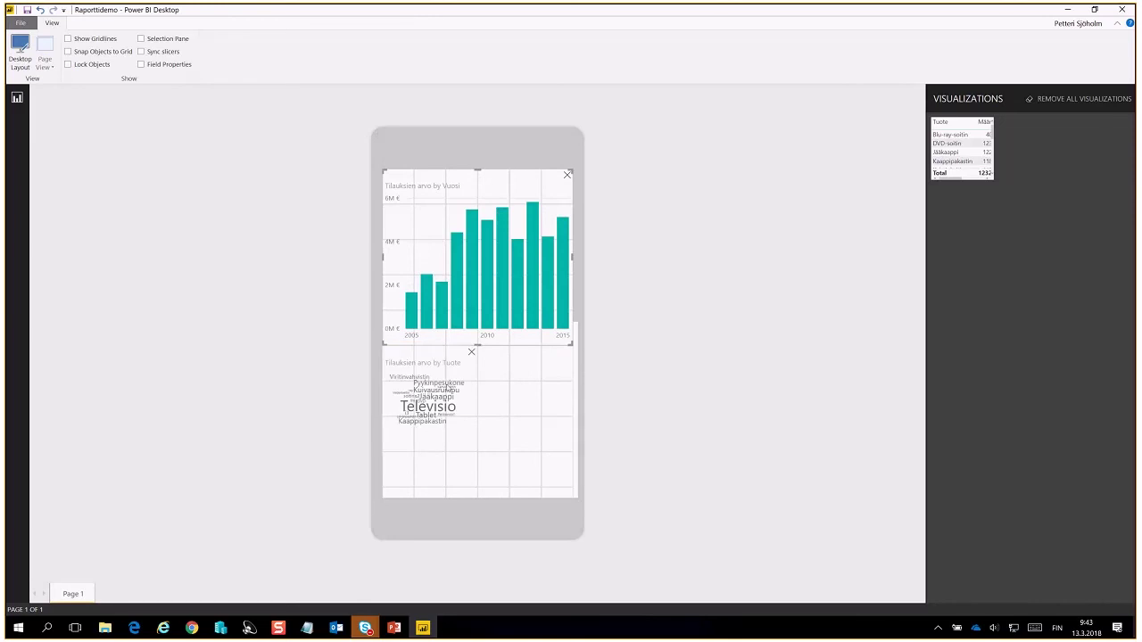
drag(478, 452, 569, 413)
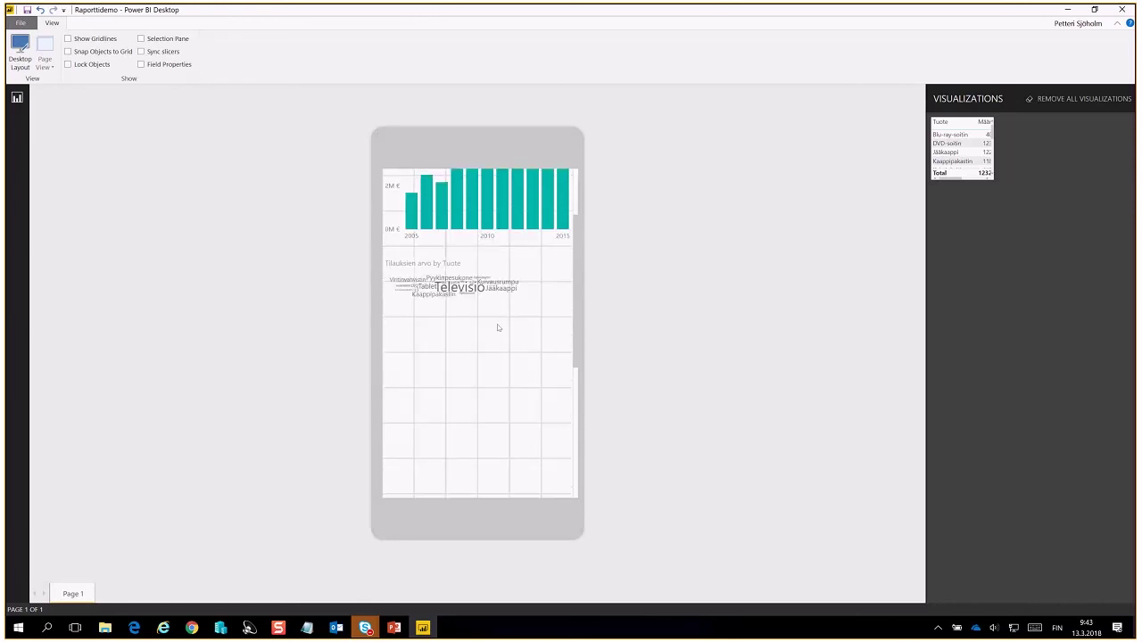
drag(477, 375, 478, 385)
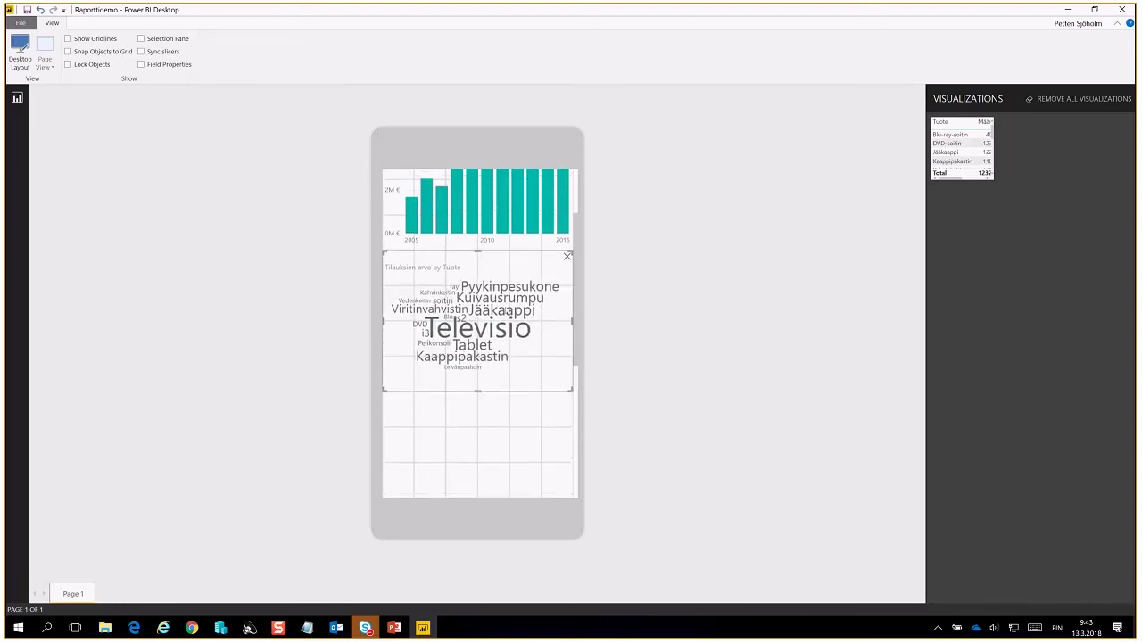
scroll(506, 310, up, 1)
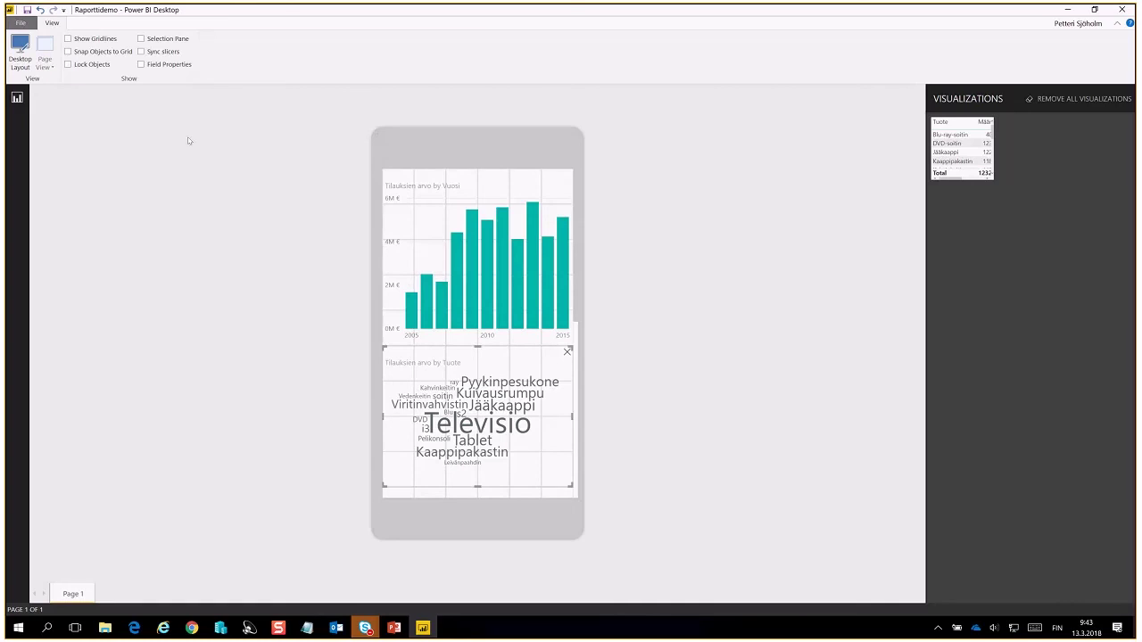
click(20, 47)
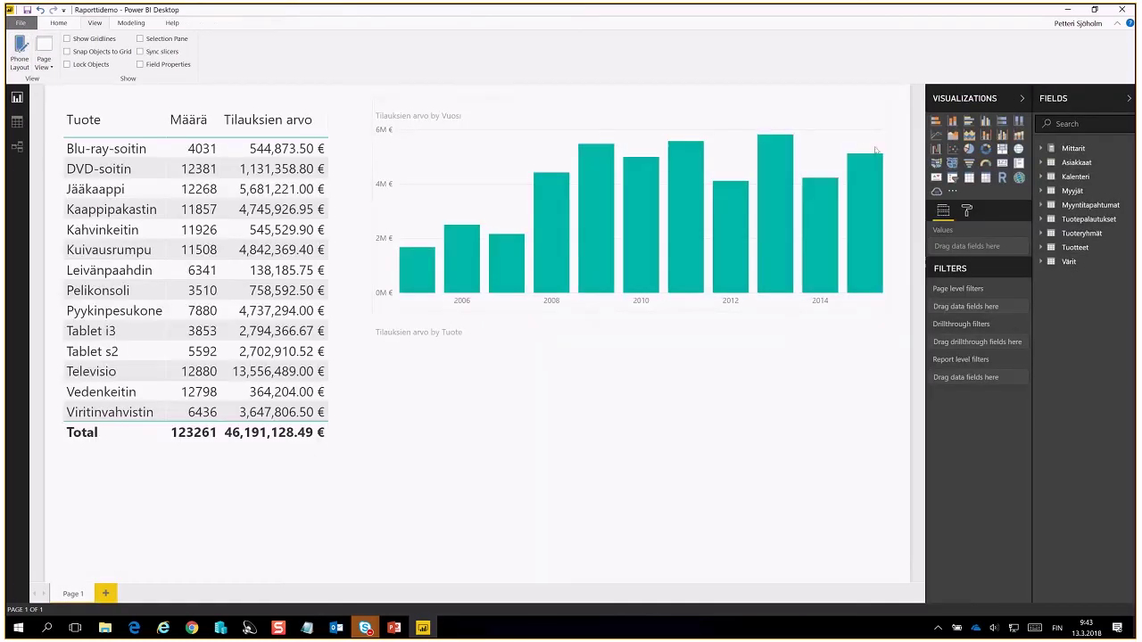
Step: Switch to the published report in the browser and review its options for saving, printing, publishing, embedding and exporting
click(1061, 8)
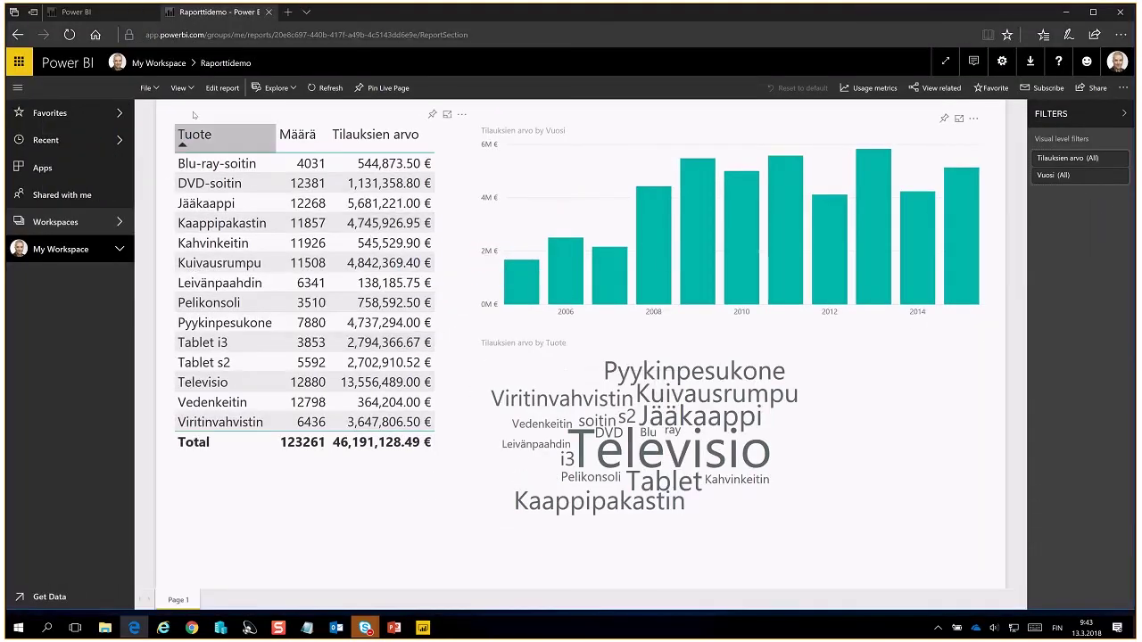
click(152, 88)
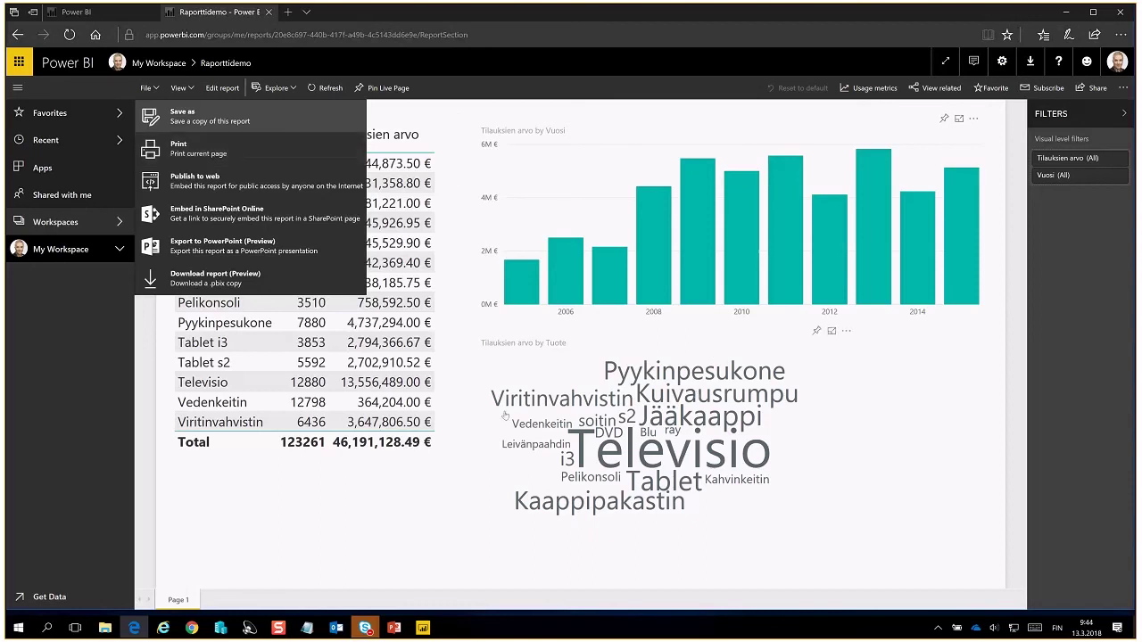
click(400, 532)
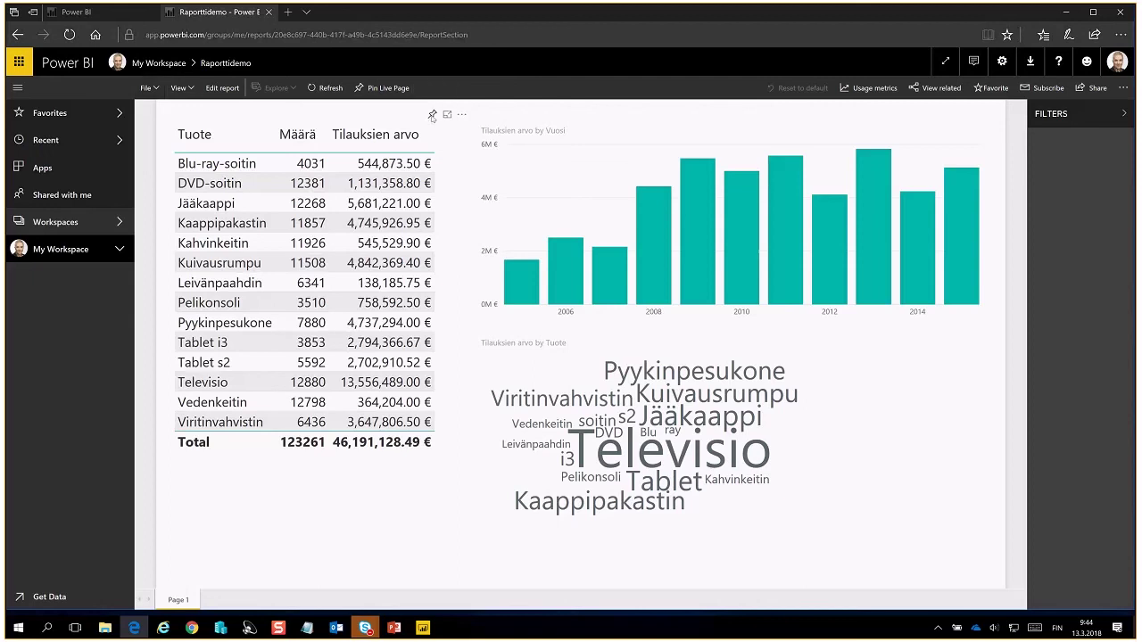
Step: Pin the product table to a new dashboard named Raporttidemo and open that dashboard from My Workspace
click(432, 116)
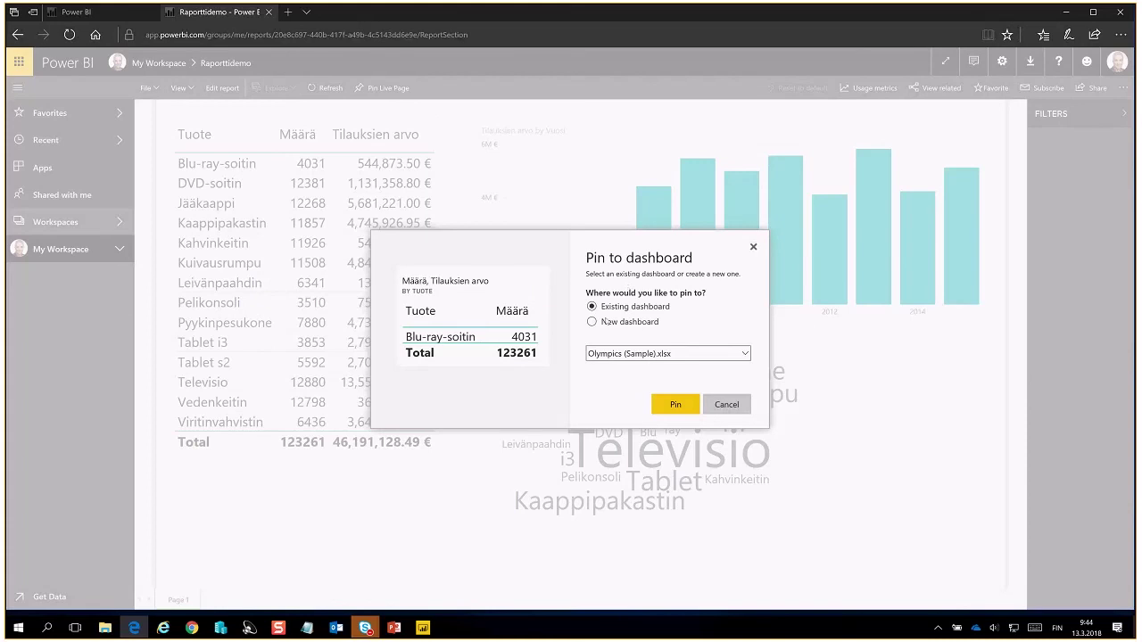
click(603, 353)
click(602, 363)
click(591, 321)
click(619, 356)
text(Raport)
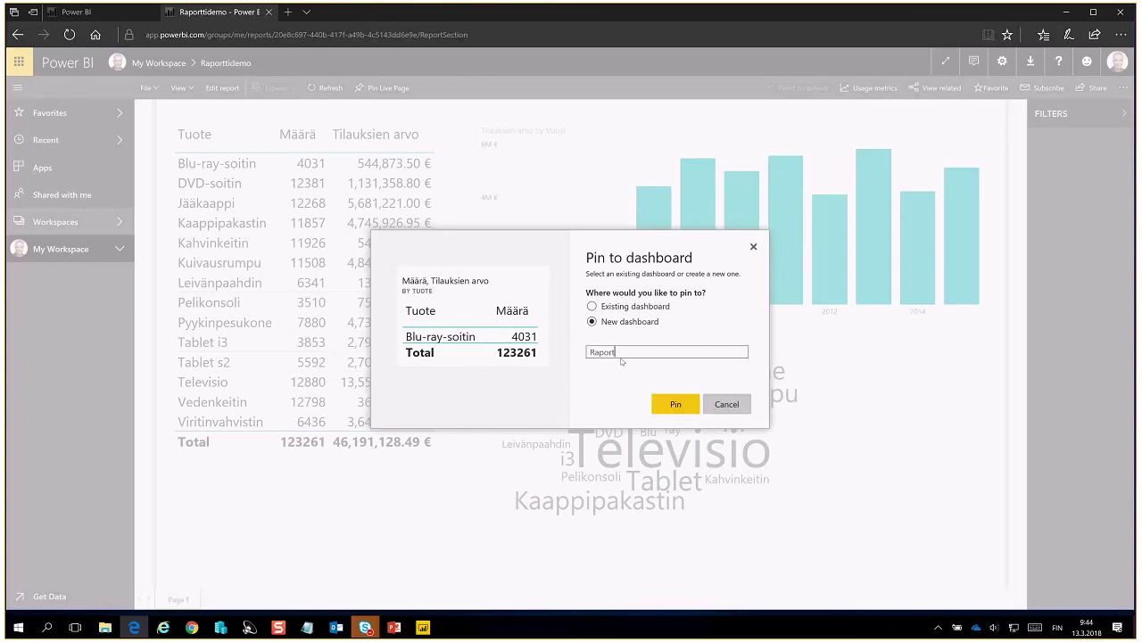
text(tidemo)
click(671, 410)
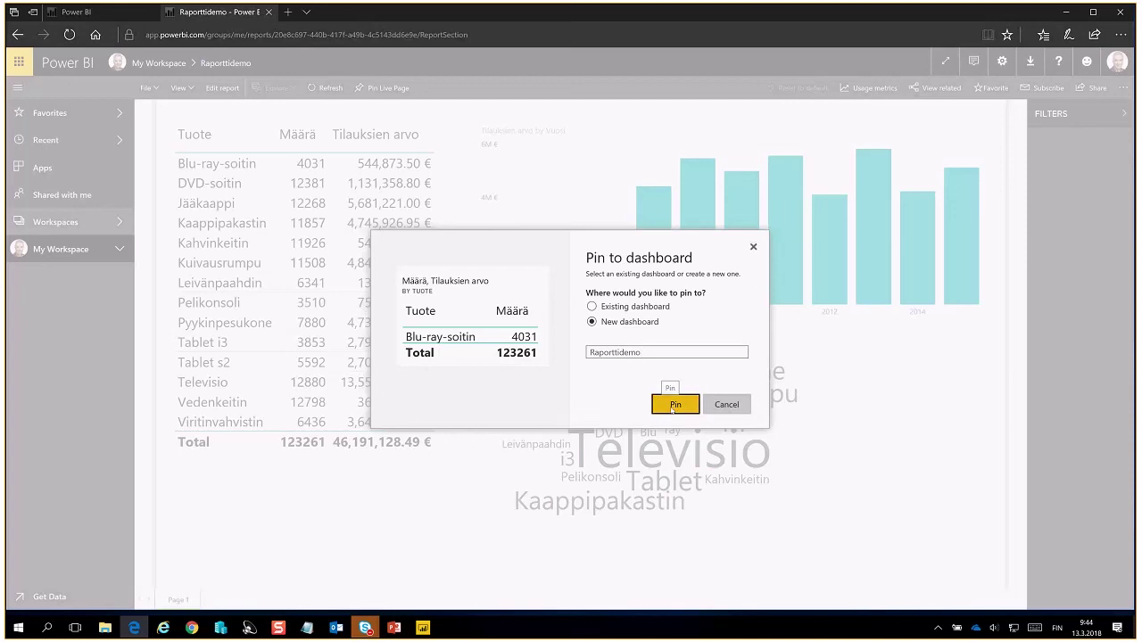
click(674, 406)
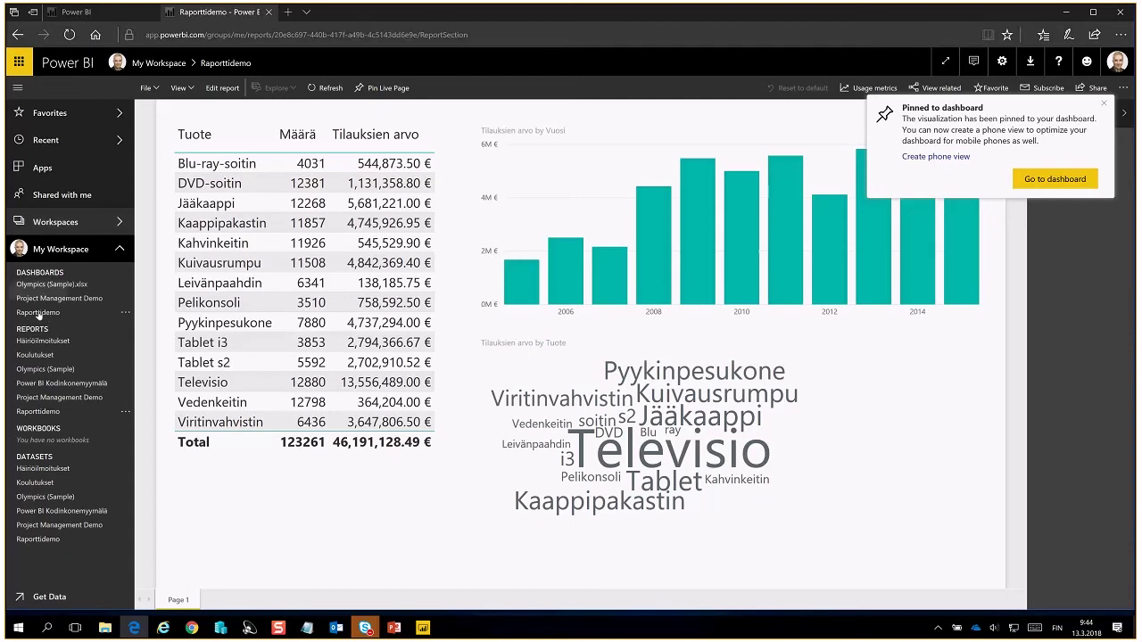
click(41, 313)
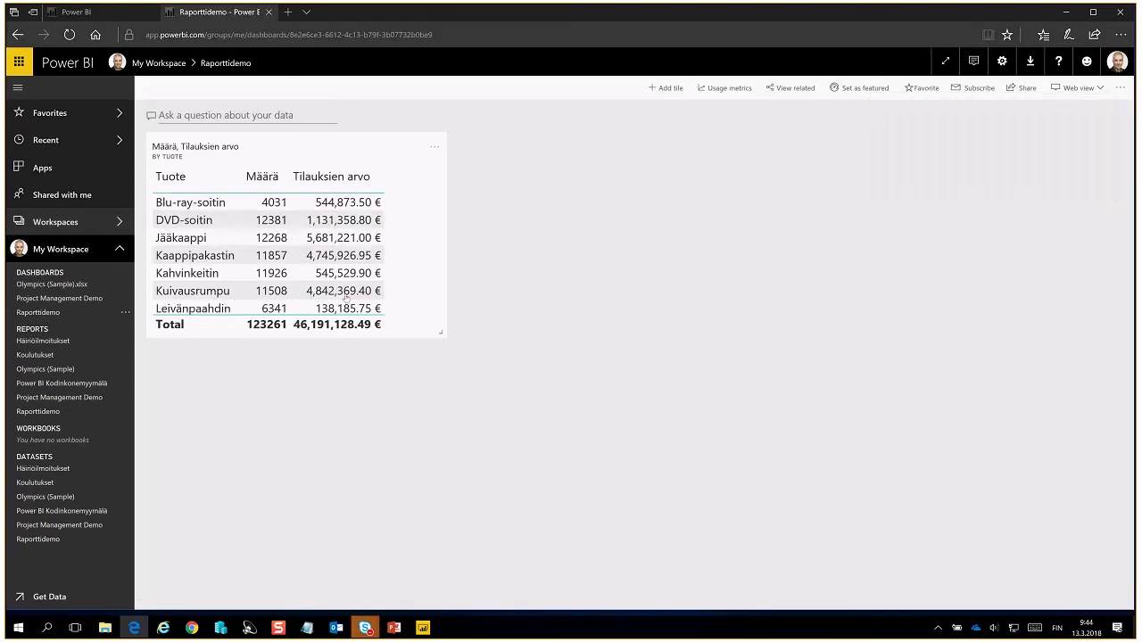
Step: Enlarge the product table tile to show every product row, then open its underlying report and return to the Raporttidemo dashboard
drag(440, 332, 426, 533)
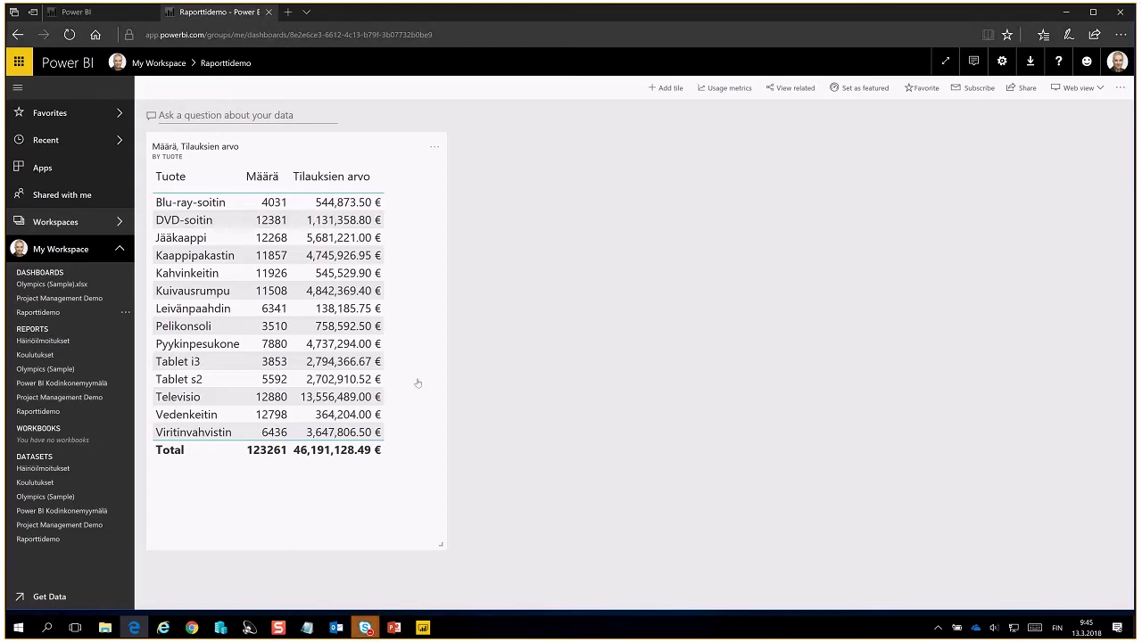
click(414, 235)
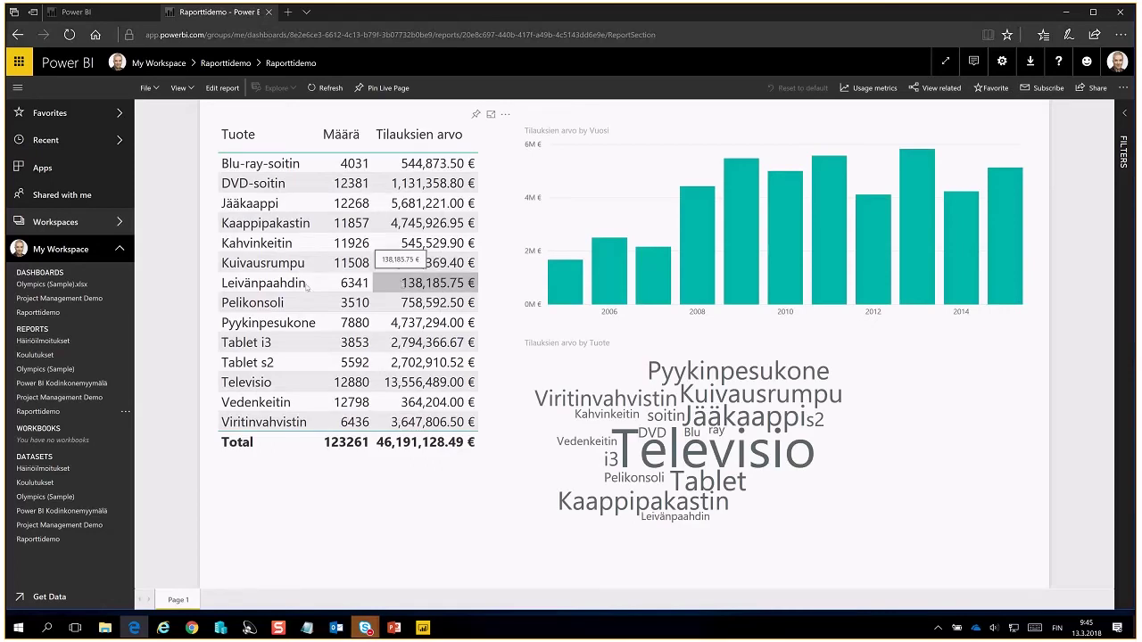
click(57, 315)
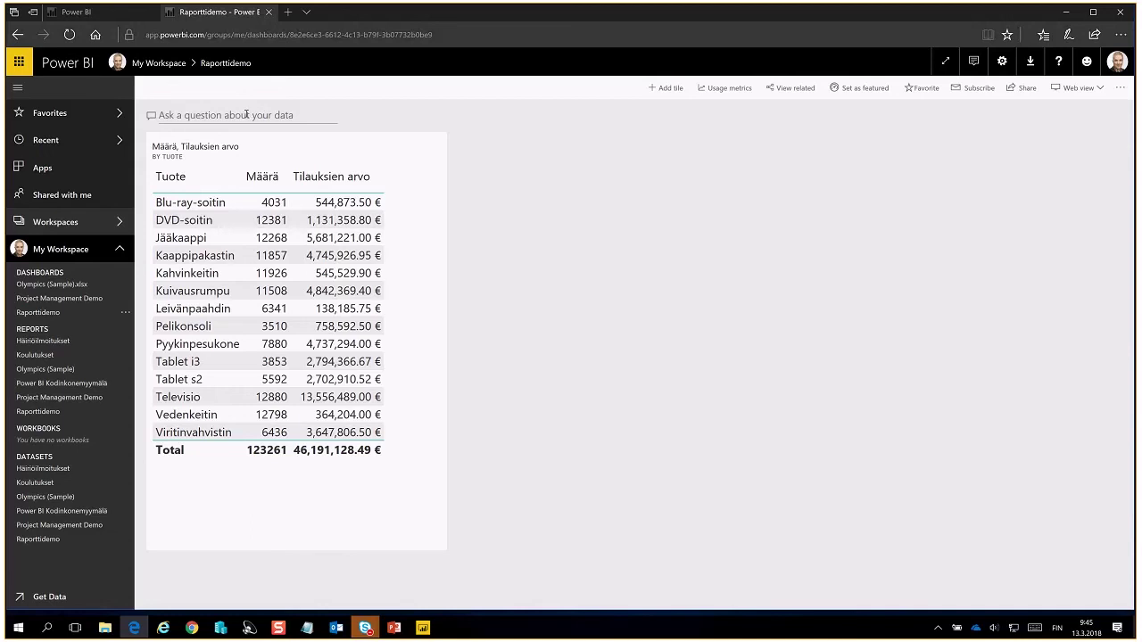
Step: Ask the dashboard's Q&A for "tilauksien arvo by tuote"
click(247, 117)
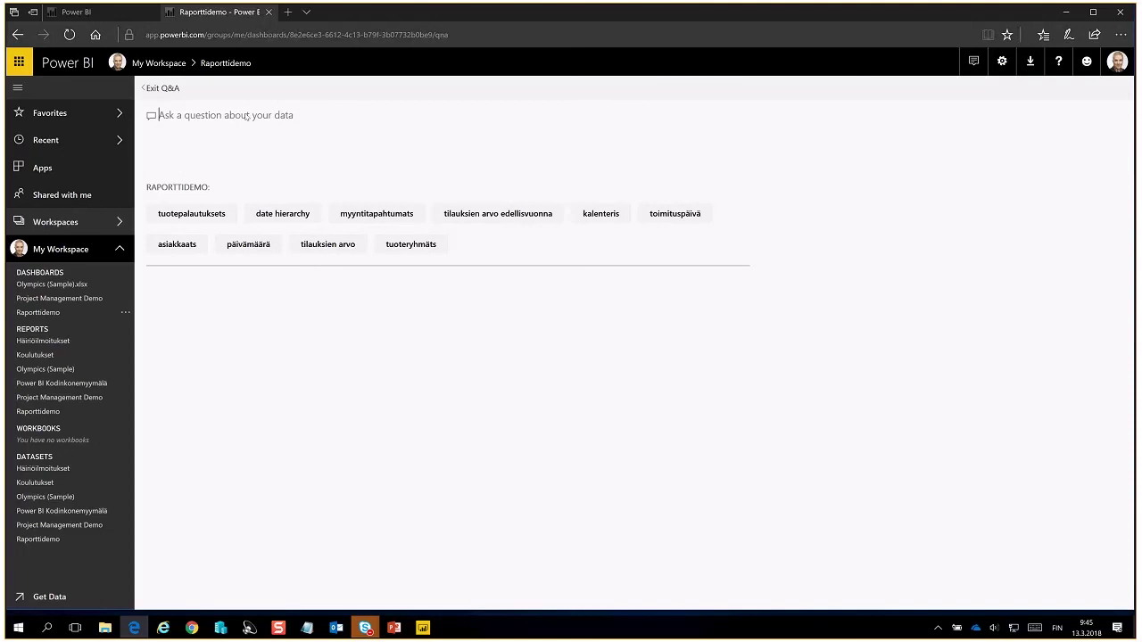
text(tilauksien arvo)
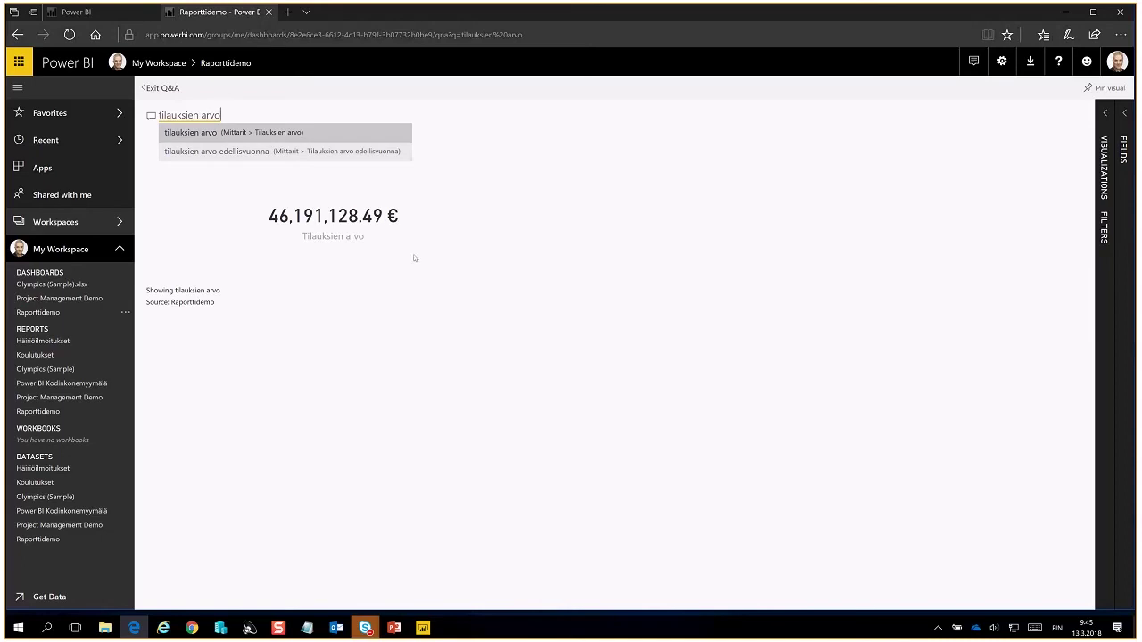
text(by tuote)
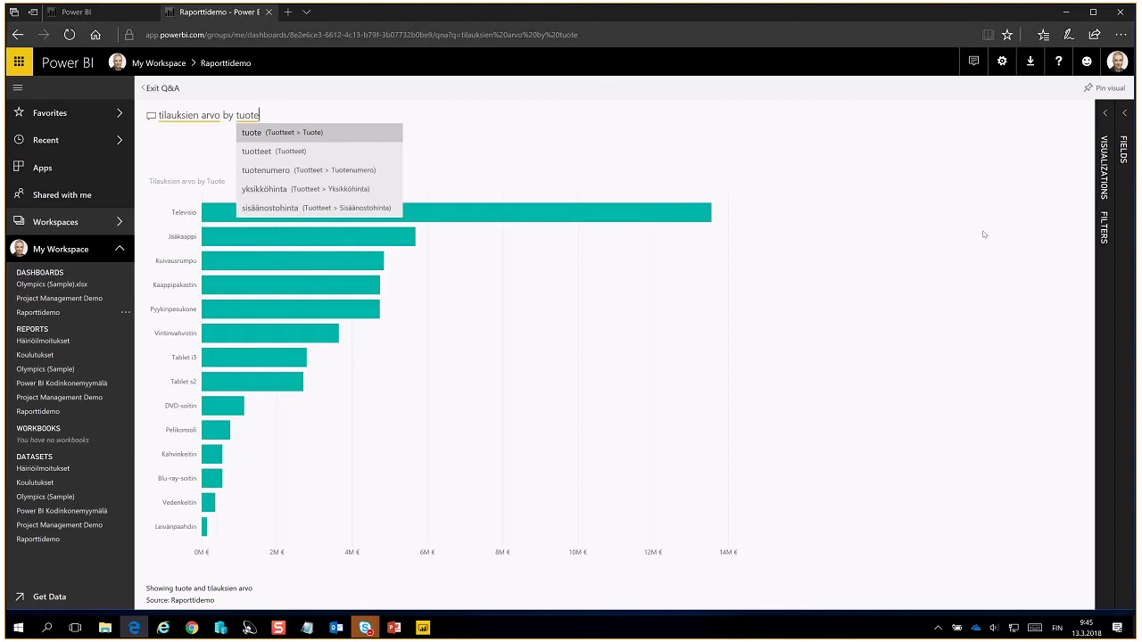
Step: Try the Q&A result as a table and as a funnel, and settle on a pie chart
click(1104, 121)
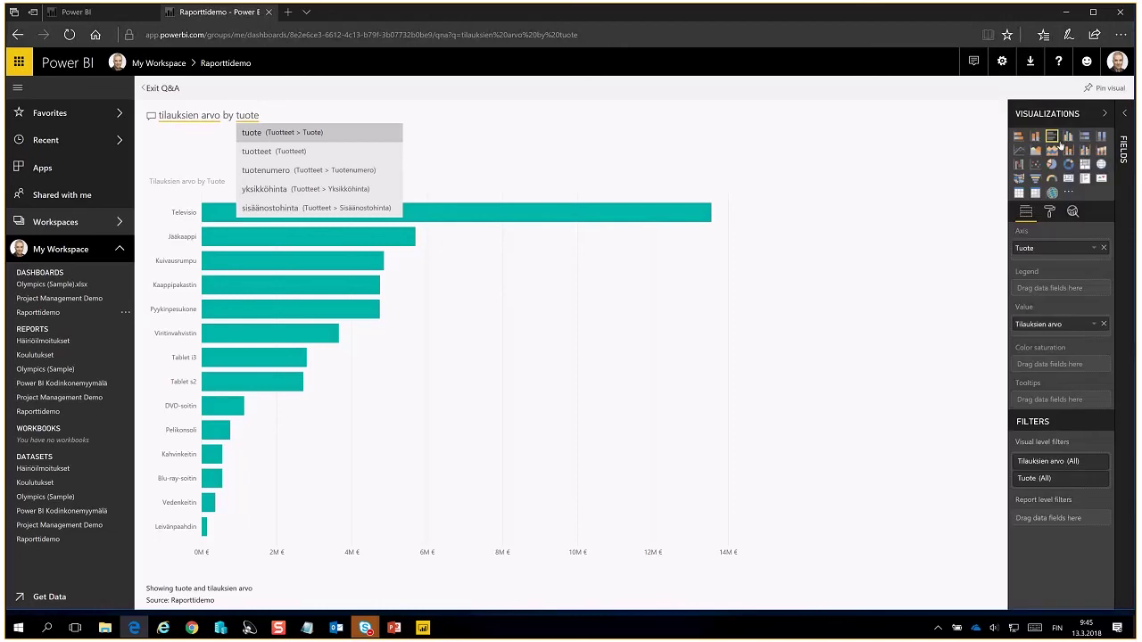
click(1019, 193)
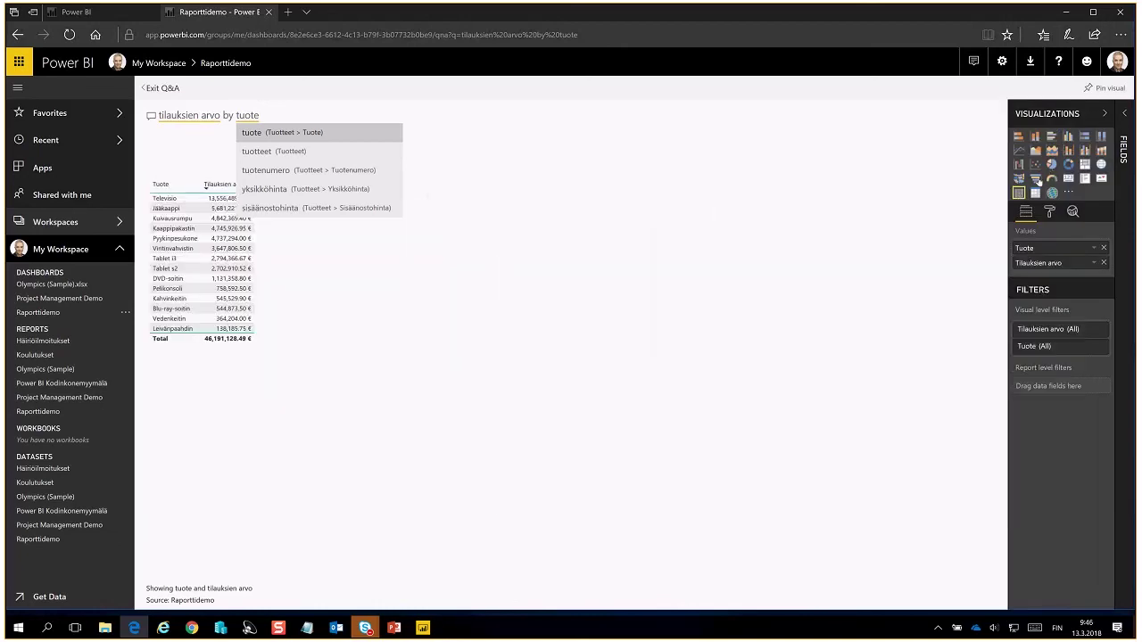
click(1036, 179)
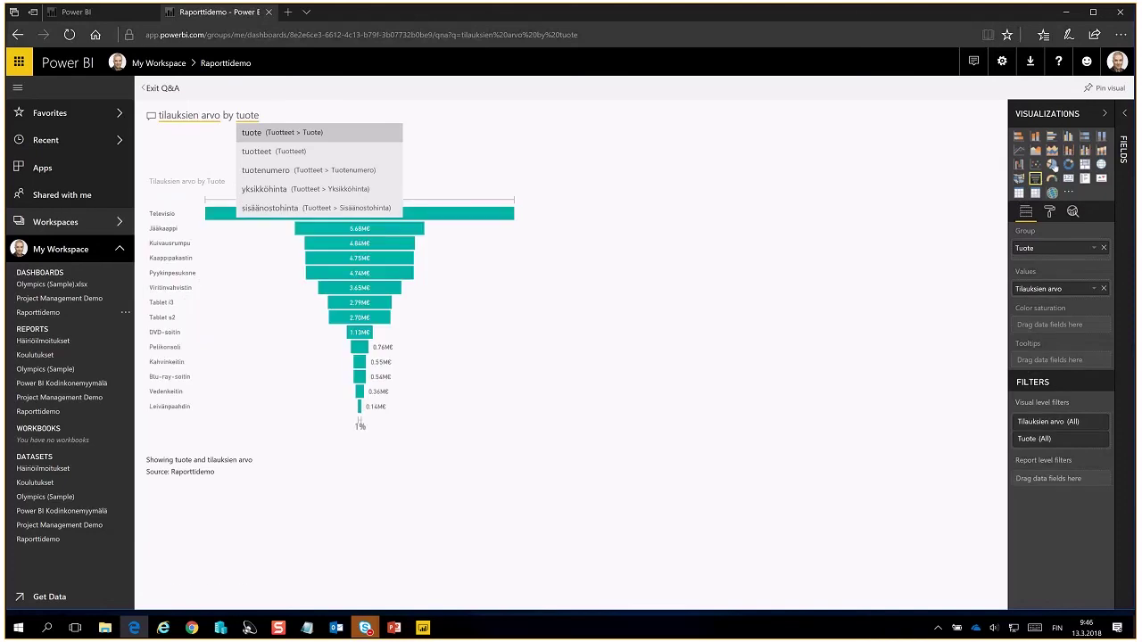
click(1051, 165)
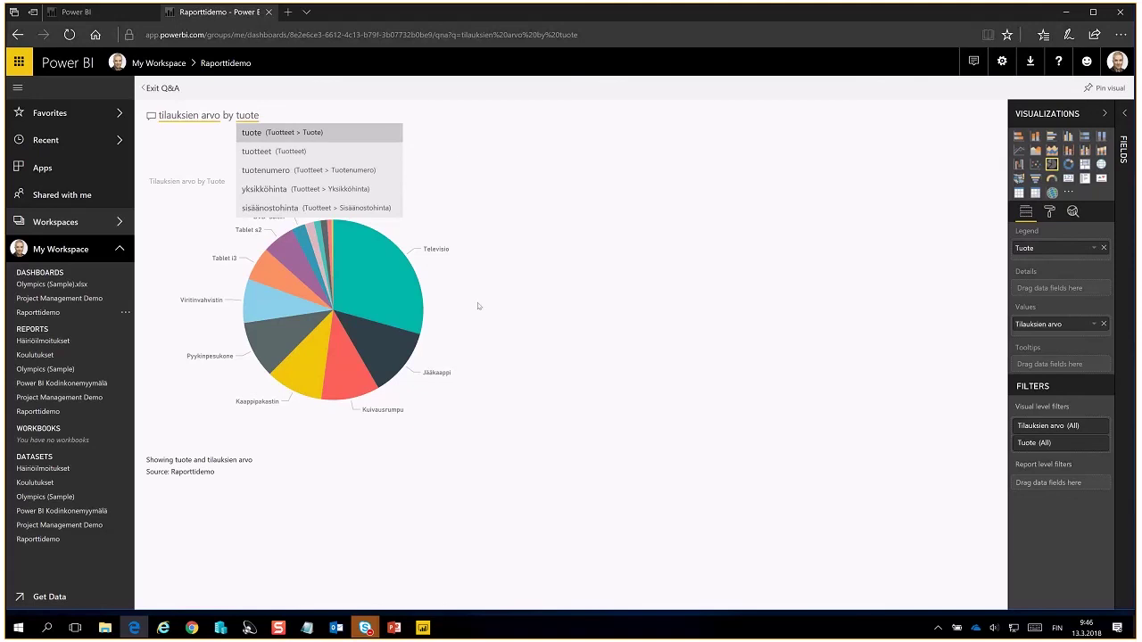
Step: Pin the pie chart to the existing Raporttidemo dashboard and open that dashboard
click(1089, 90)
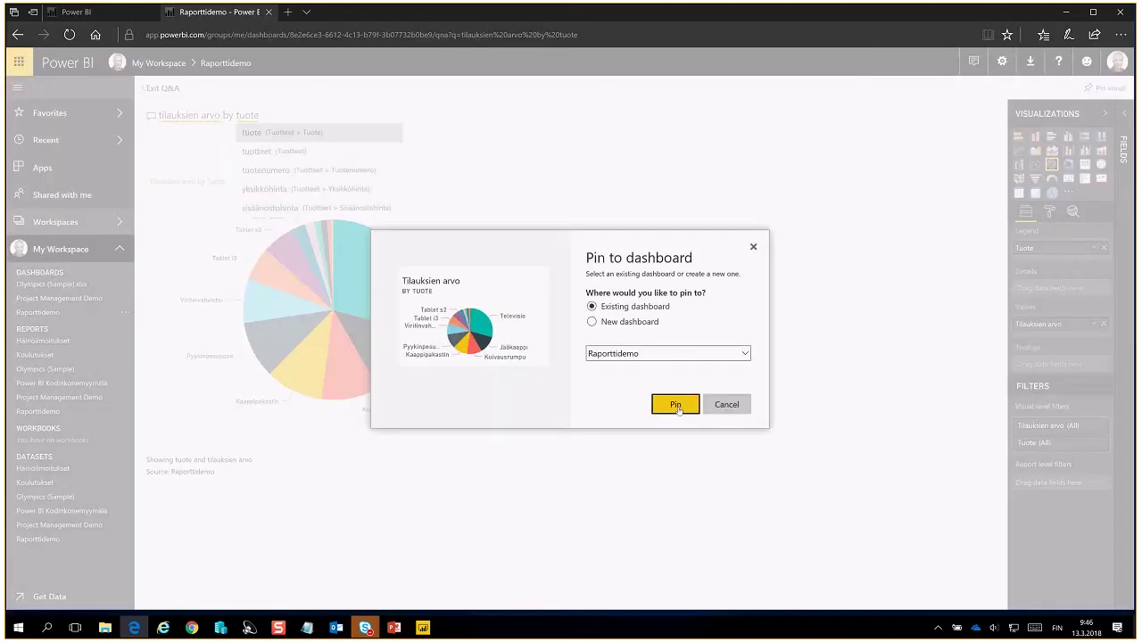
click(675, 405)
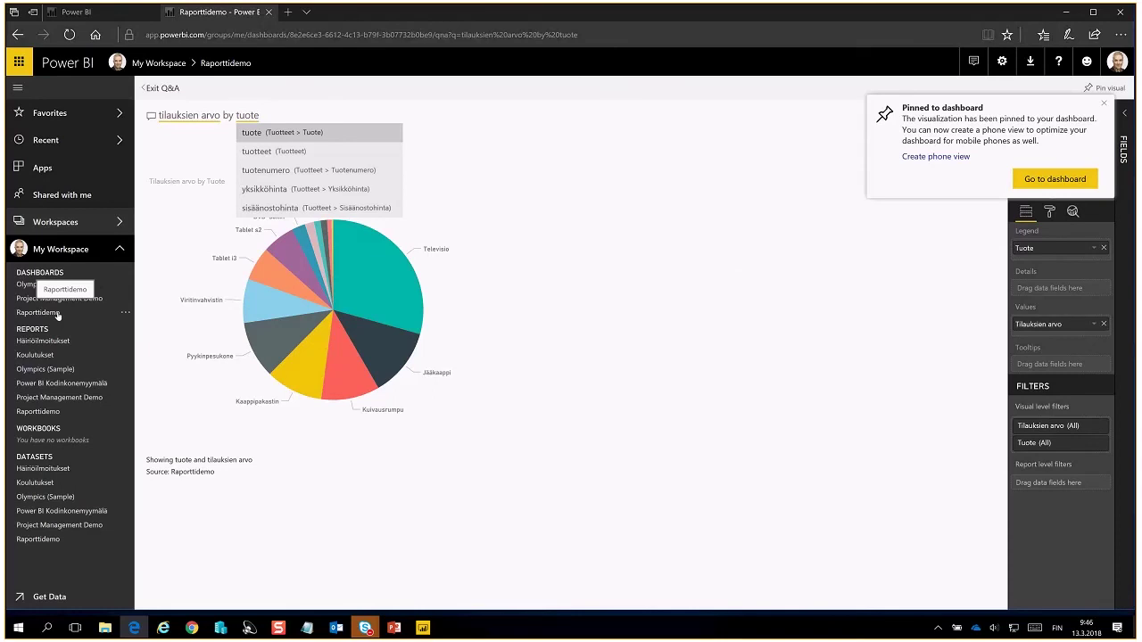
click(37, 312)
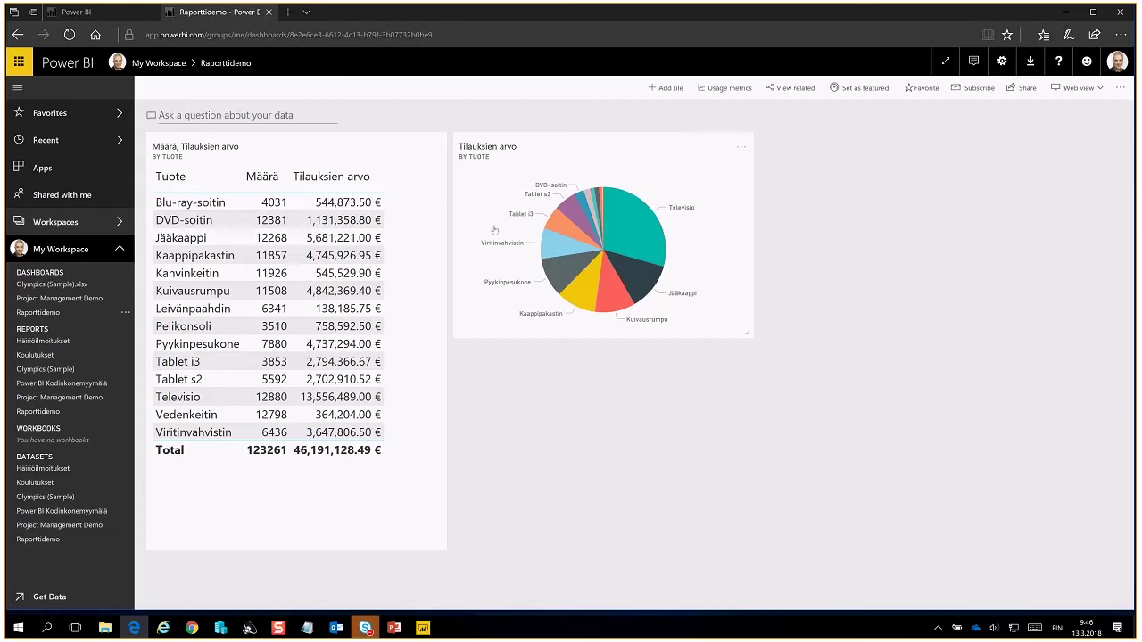
Step: Share the dashboard with a colleague without letting recipients reshare it, and open the list of content shared with this account
click(1025, 89)
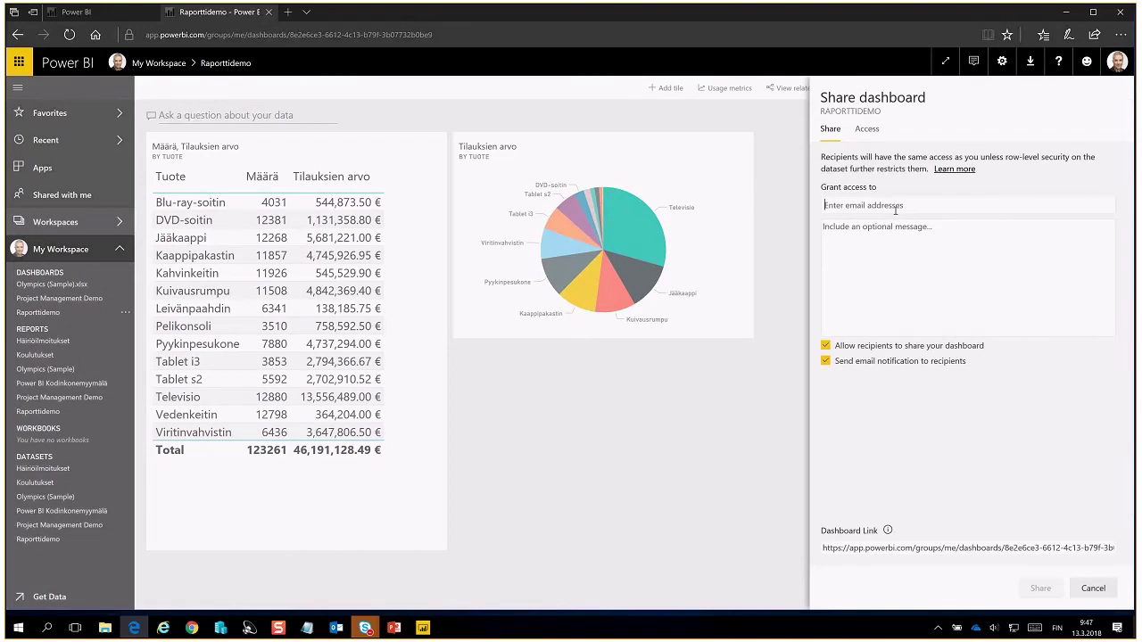
text(pekka)
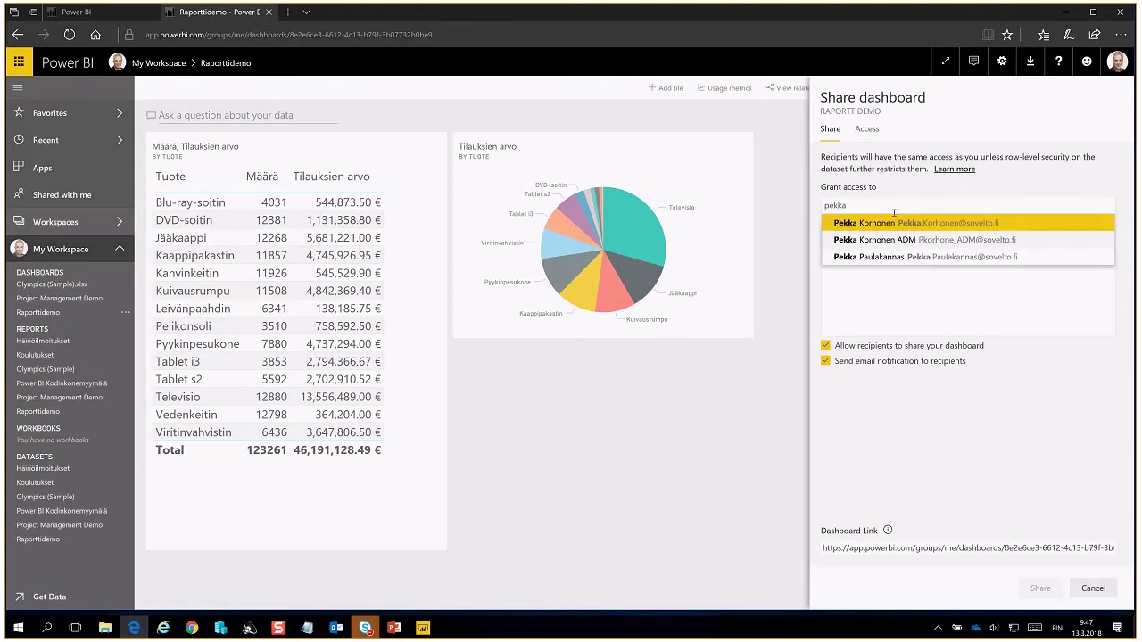
click(888, 223)
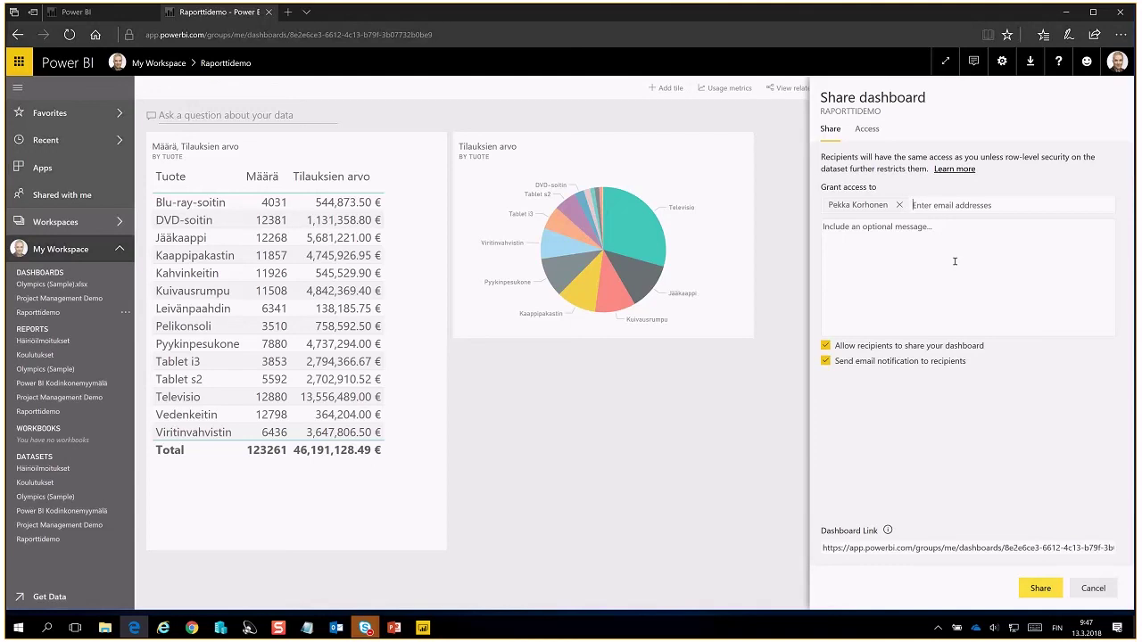
click(826, 348)
click(1039, 588)
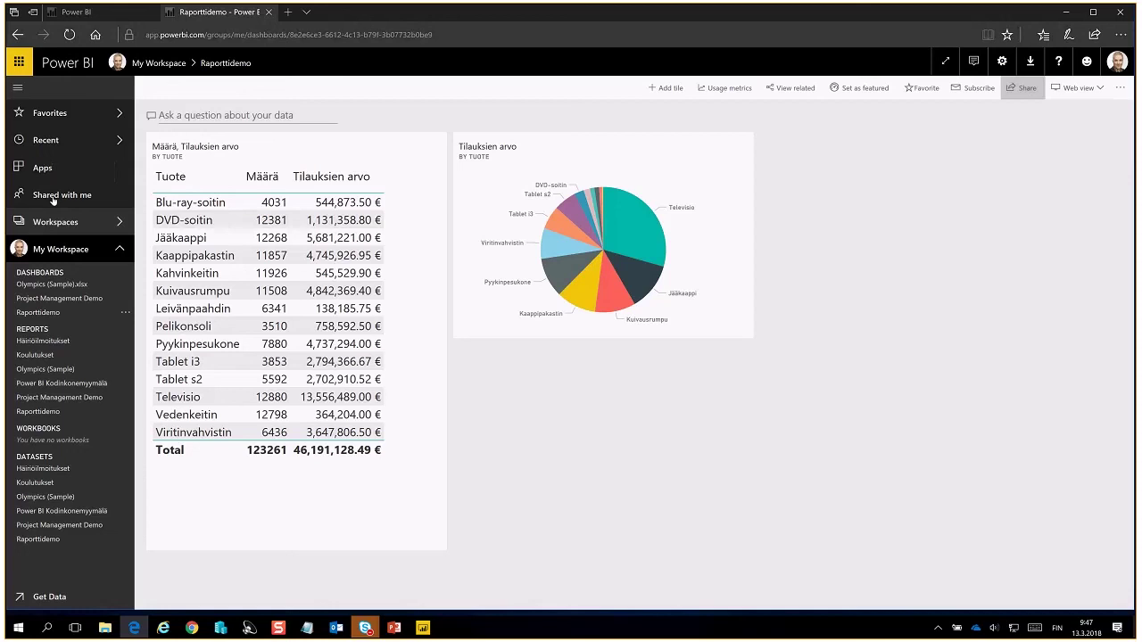
click(54, 198)
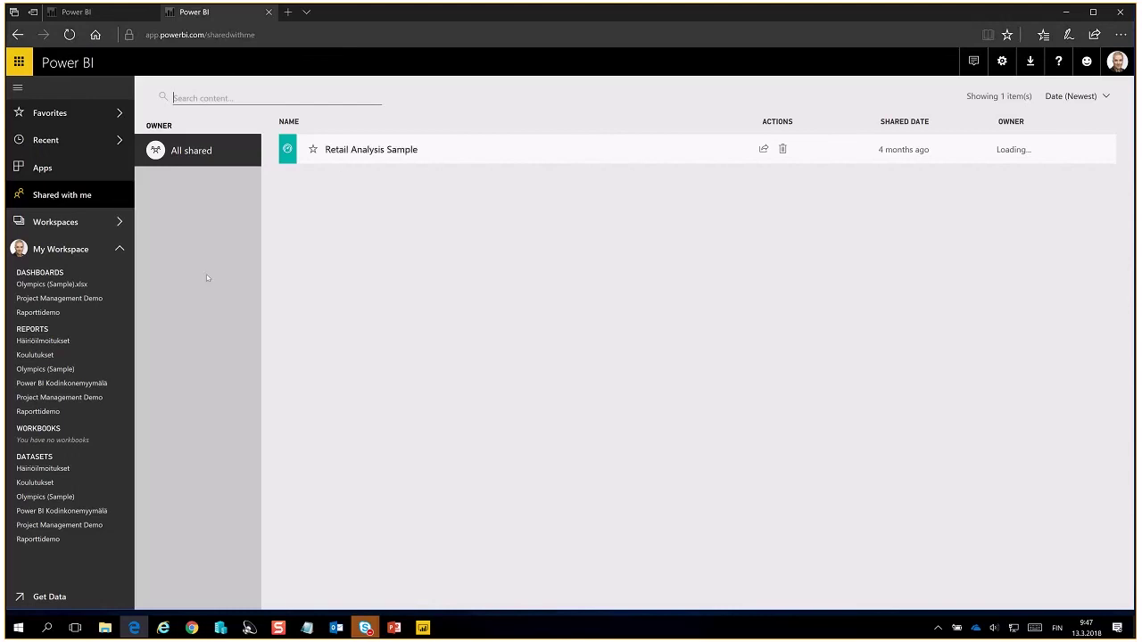
Step: Mark the Raporttidemo dashboard as a favorite and open the favorites list
click(38, 312)
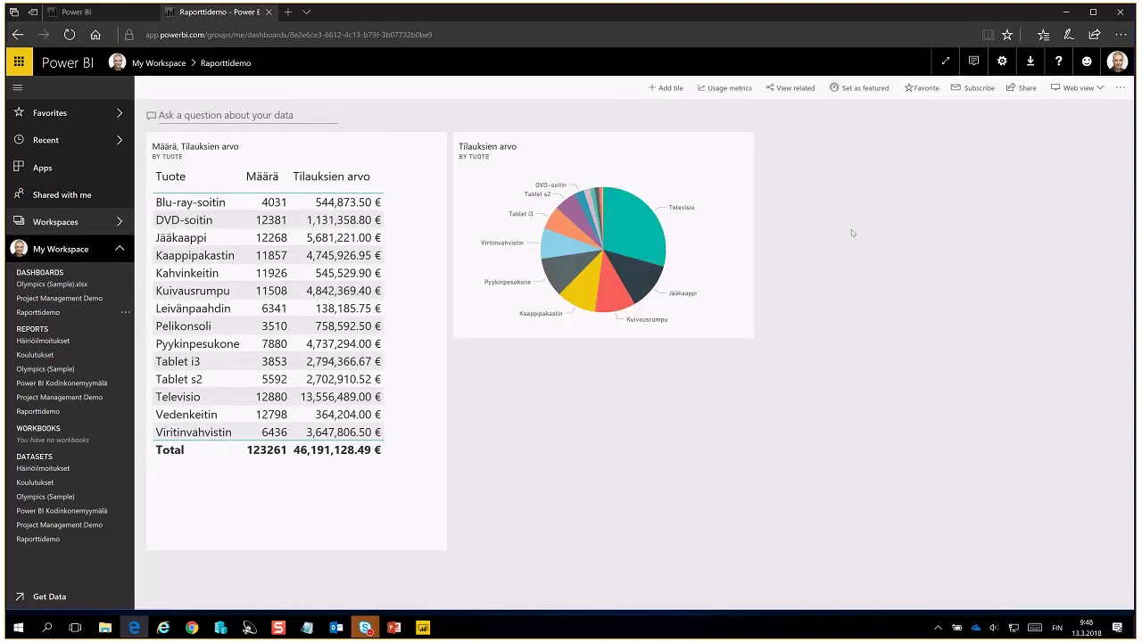
click(924, 88)
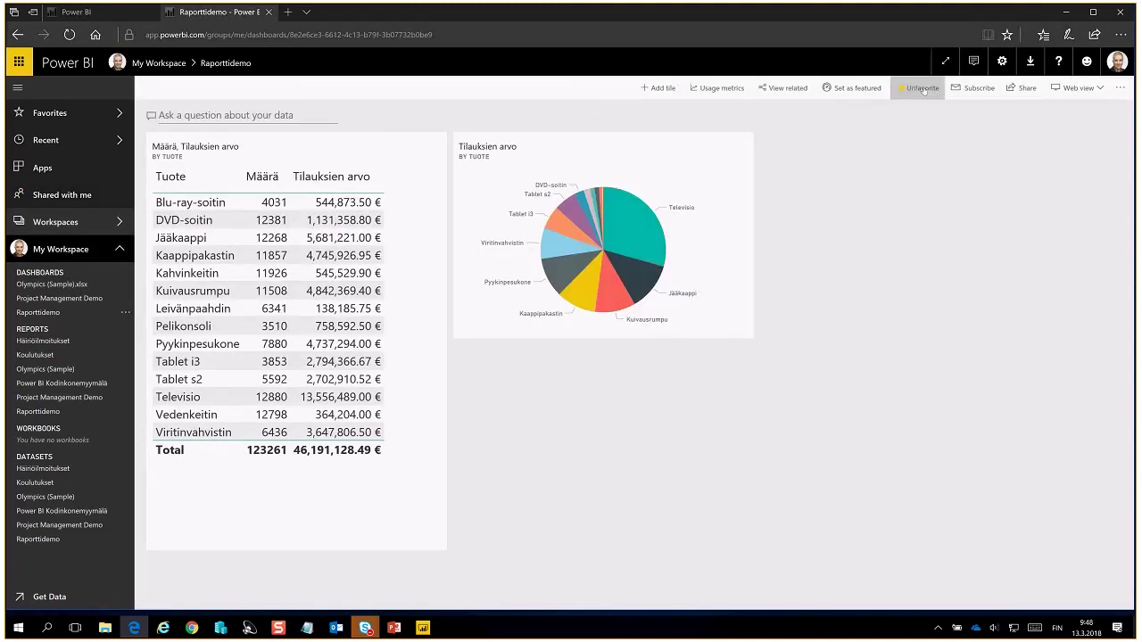
click(46, 114)
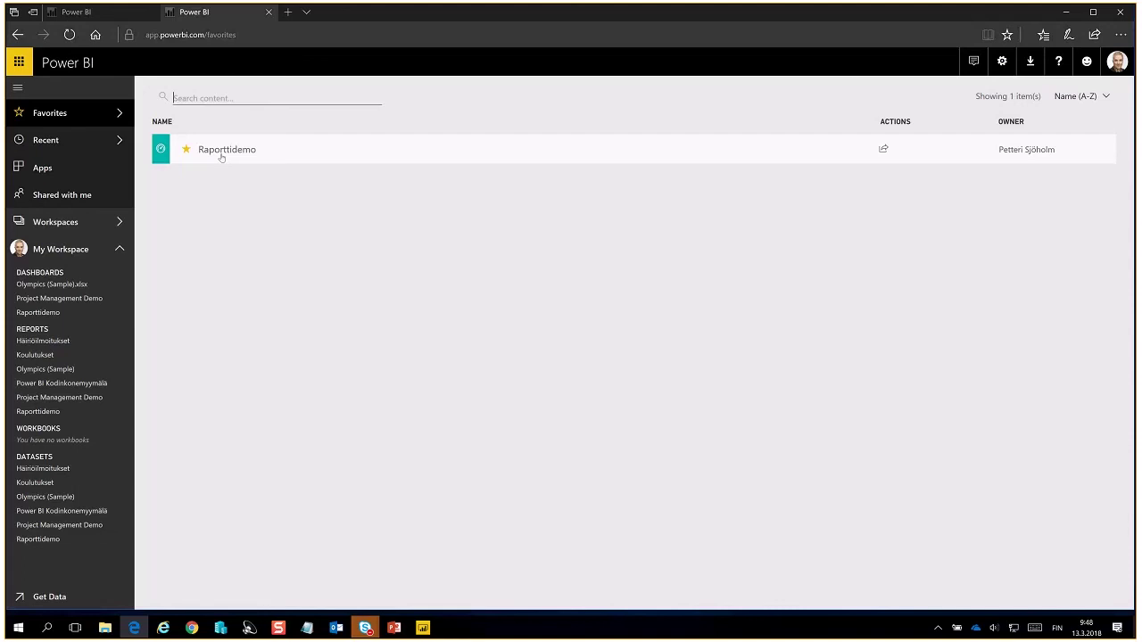
Step: Open the Häiriöilmoitukset report and examine its Häiriöalueet map around Tampere and the employees' latest locations
click(39, 342)
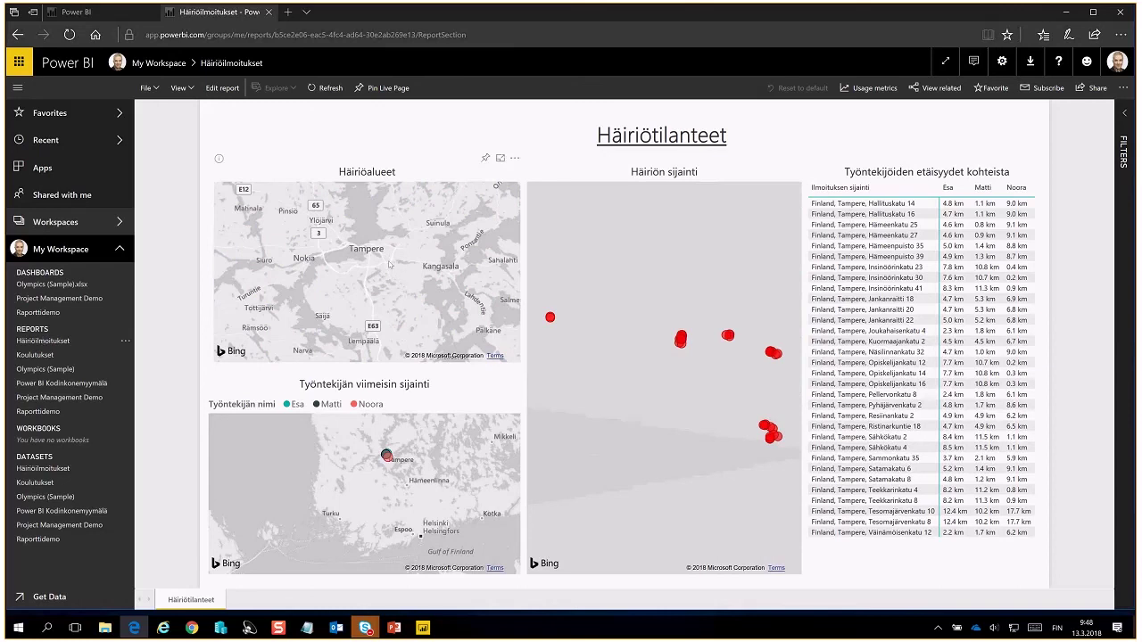
scroll(388, 264, up, 2)
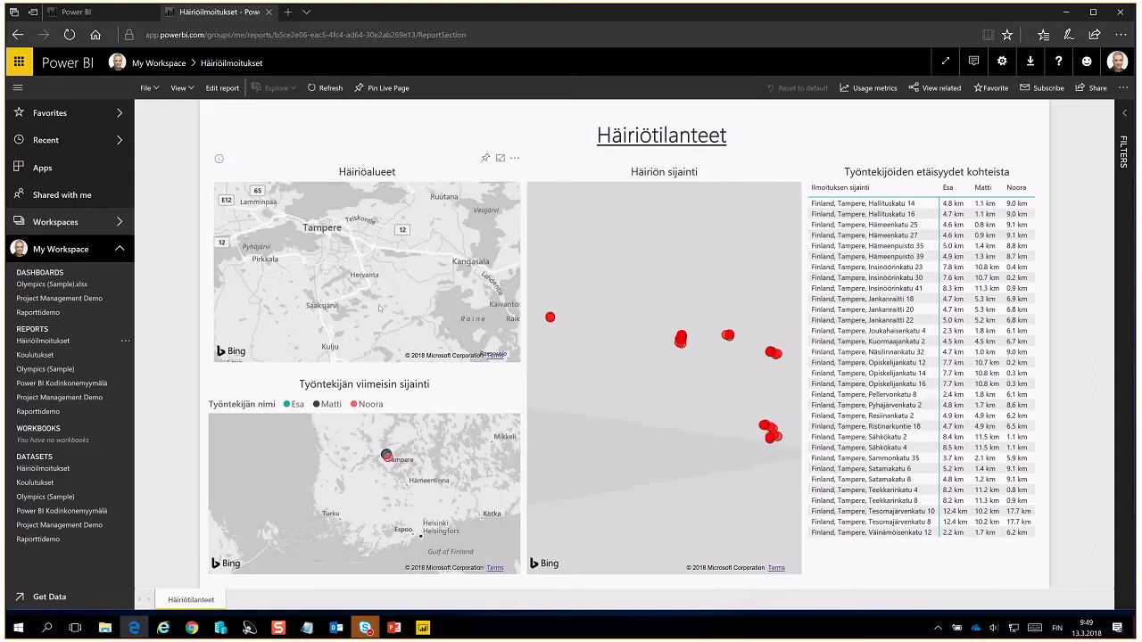
mouse_move(386, 455)
Step: Switch to the Häiriöilmoitukset report in Power BI Desktop and examine the details of the employee markers on the latest-location map
click(1067, 12)
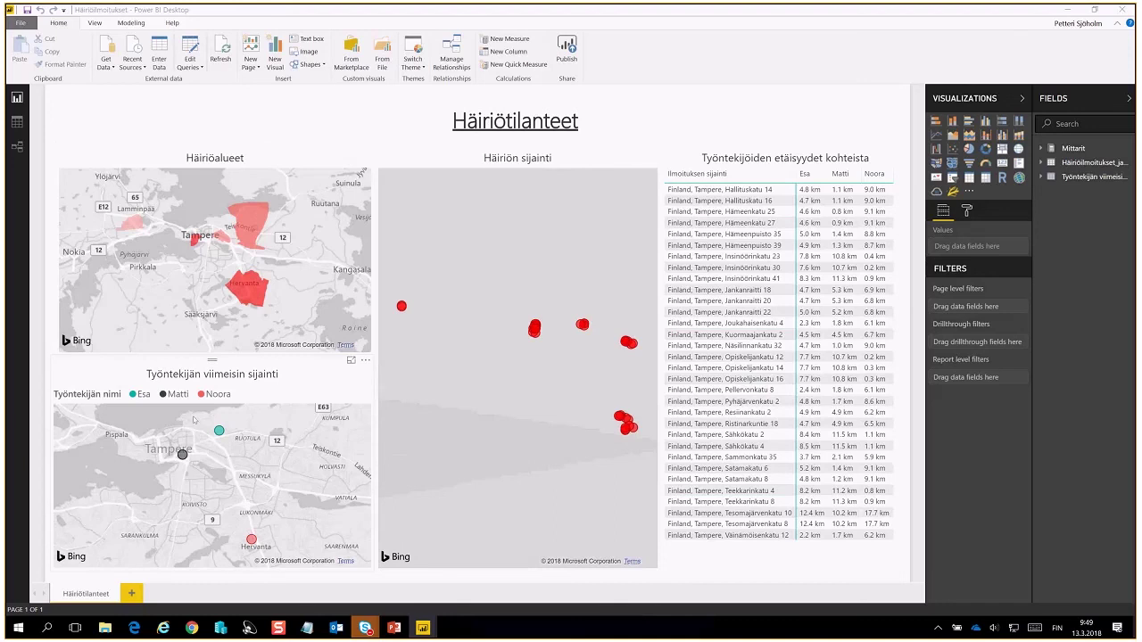
mouse_move(221, 431)
mouse_move(252, 540)
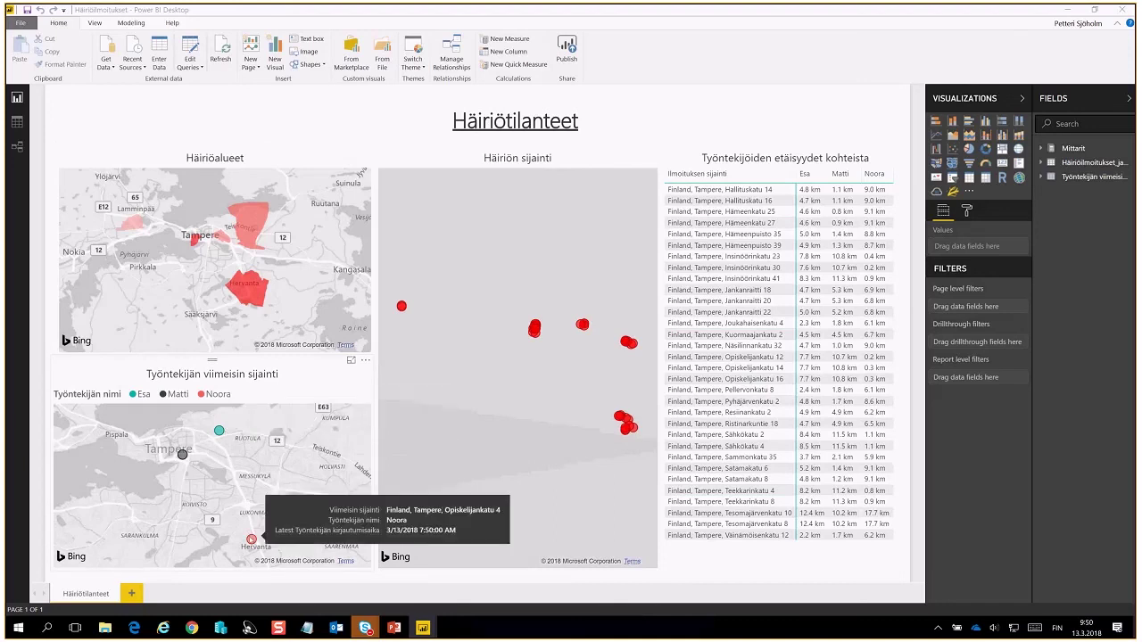